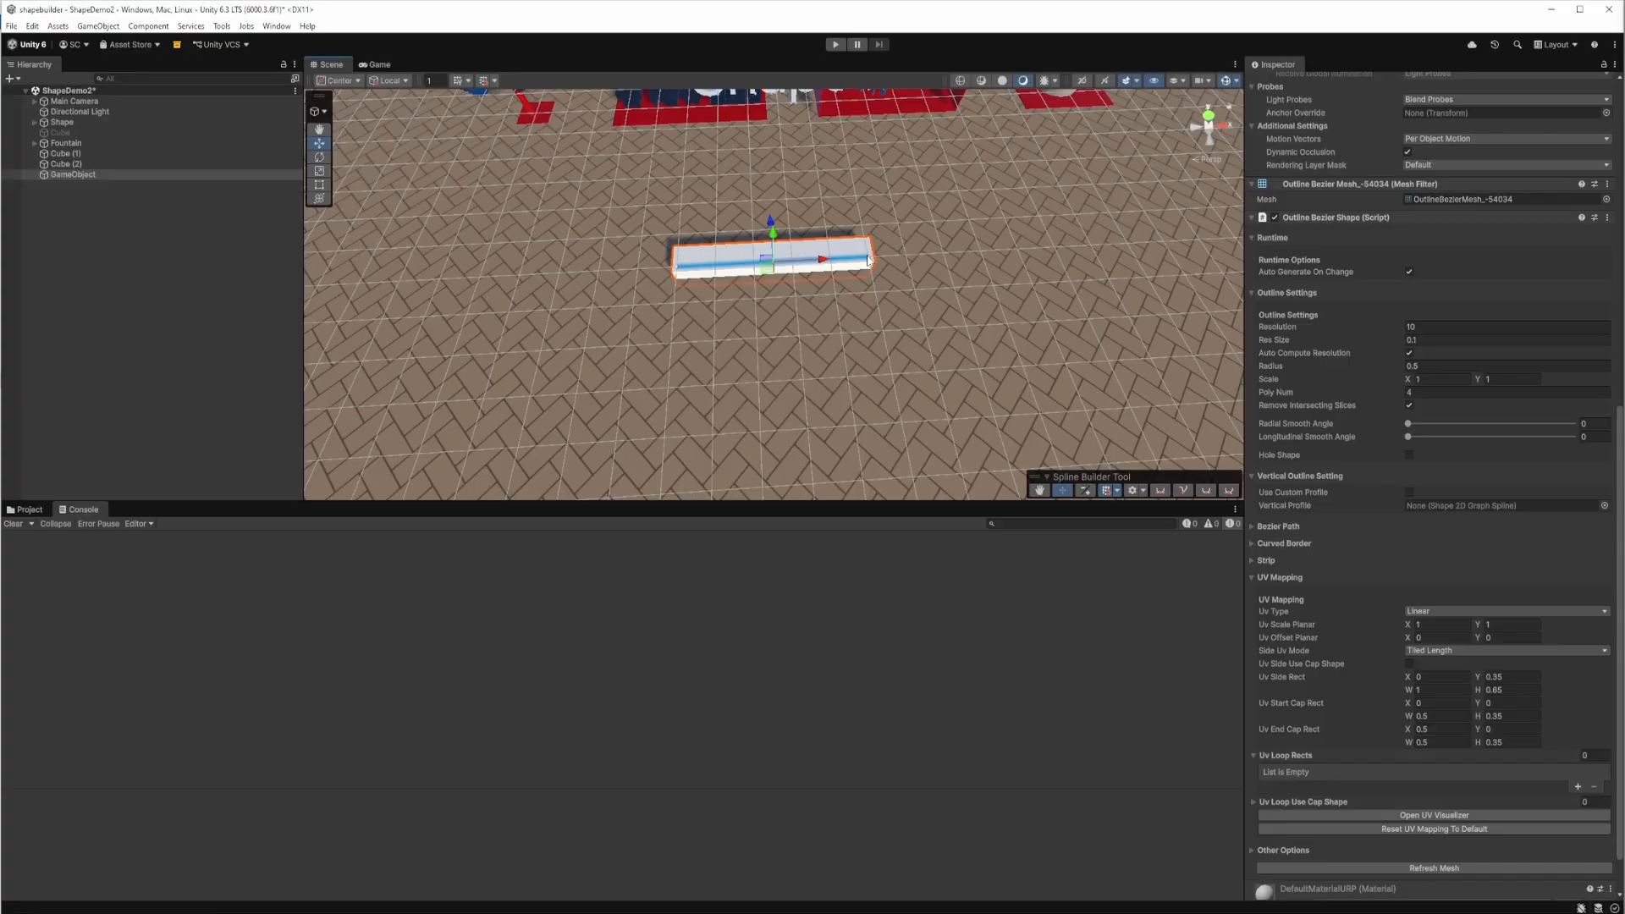
Reposition both end anchors of the bar and append four anchors in a straight line beyond one end
left_click_drag(869, 259, 892, 374)
left_click_drag(676, 267, 667, 387)
left_click(939, 369)
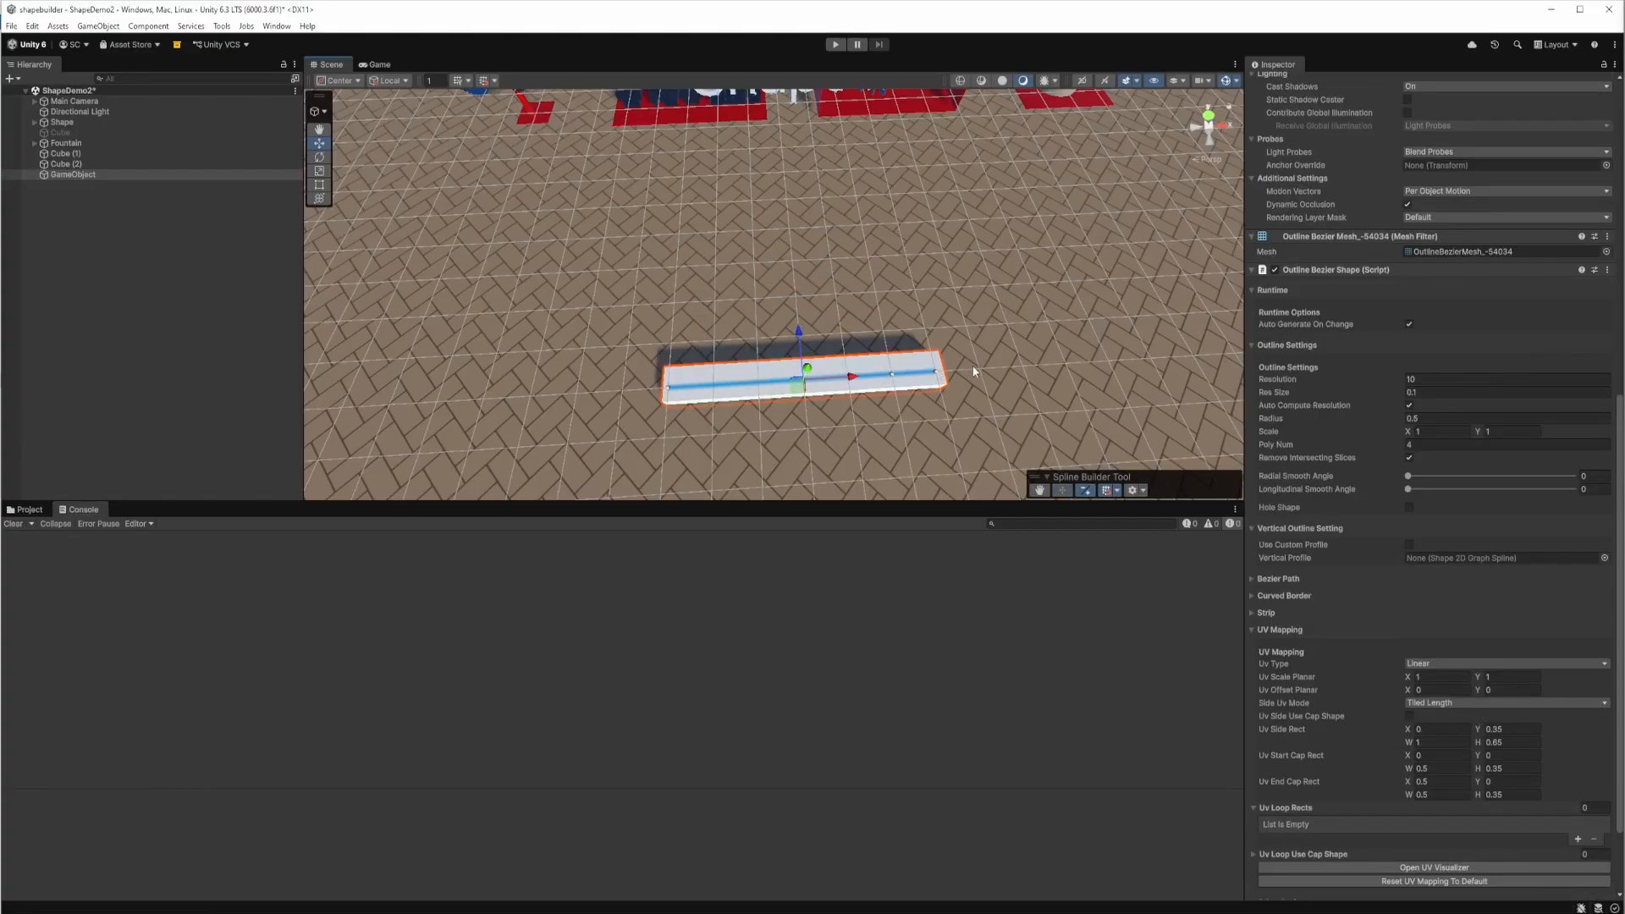
left_click(982, 368)
left_click(1026, 364)
left_click(1067, 363)
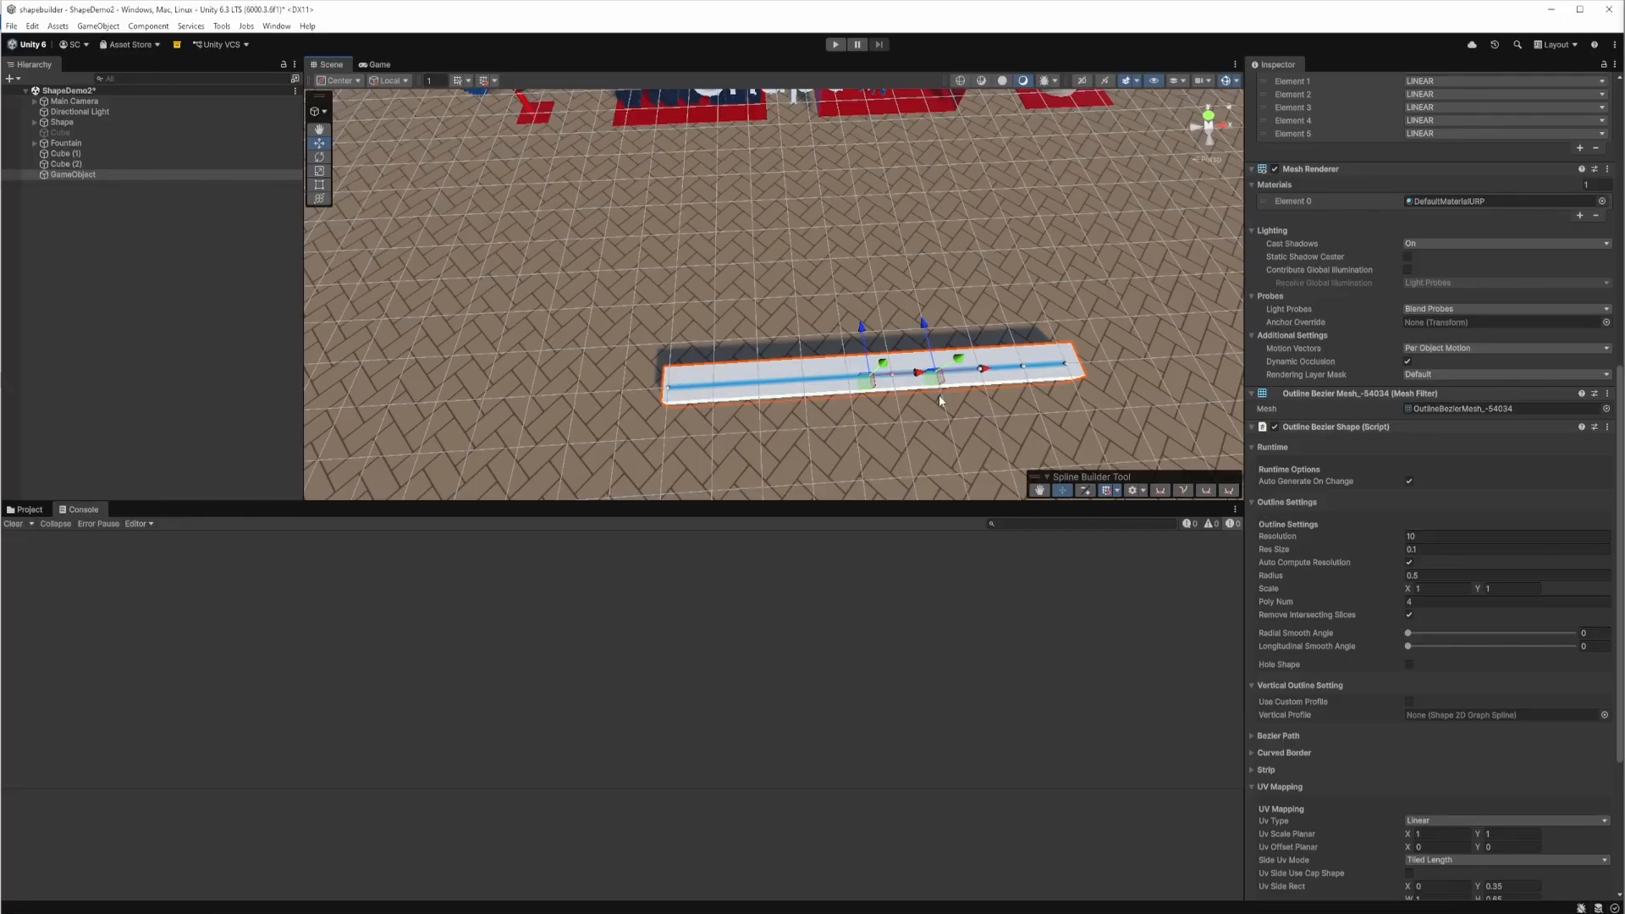
Raise the anchors beyond the first straight section to form a stepped path with a vertical riser and a flat upper run
key("f")
left_click_drag(950, 279, 1009, 262)
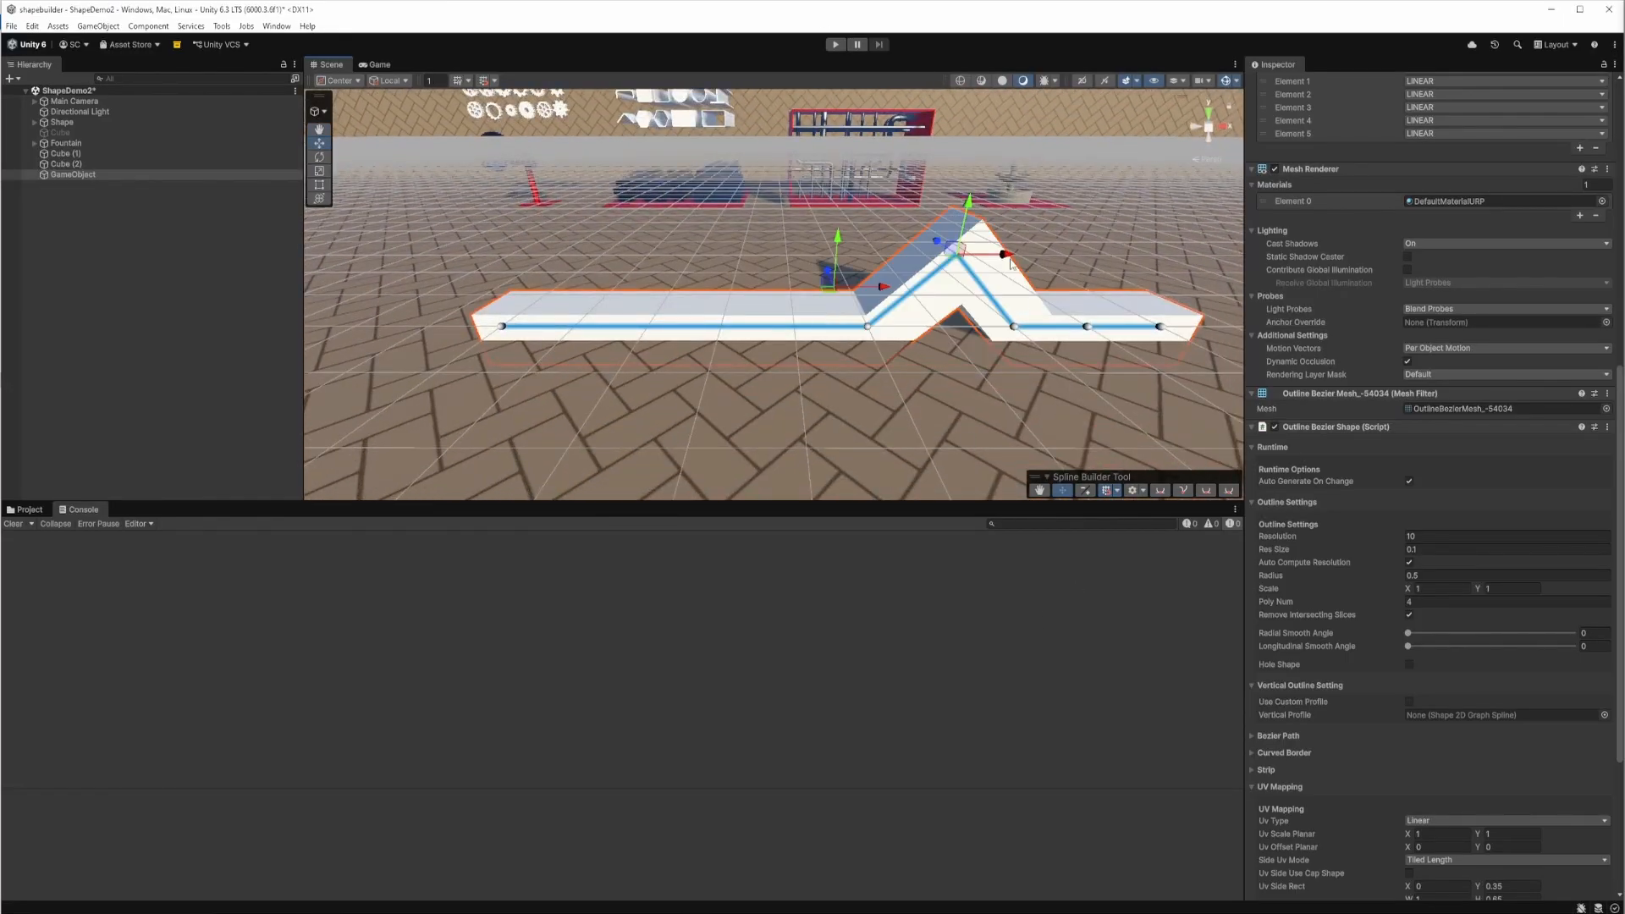
middle_click_drag(1021, 343, 849, 316)
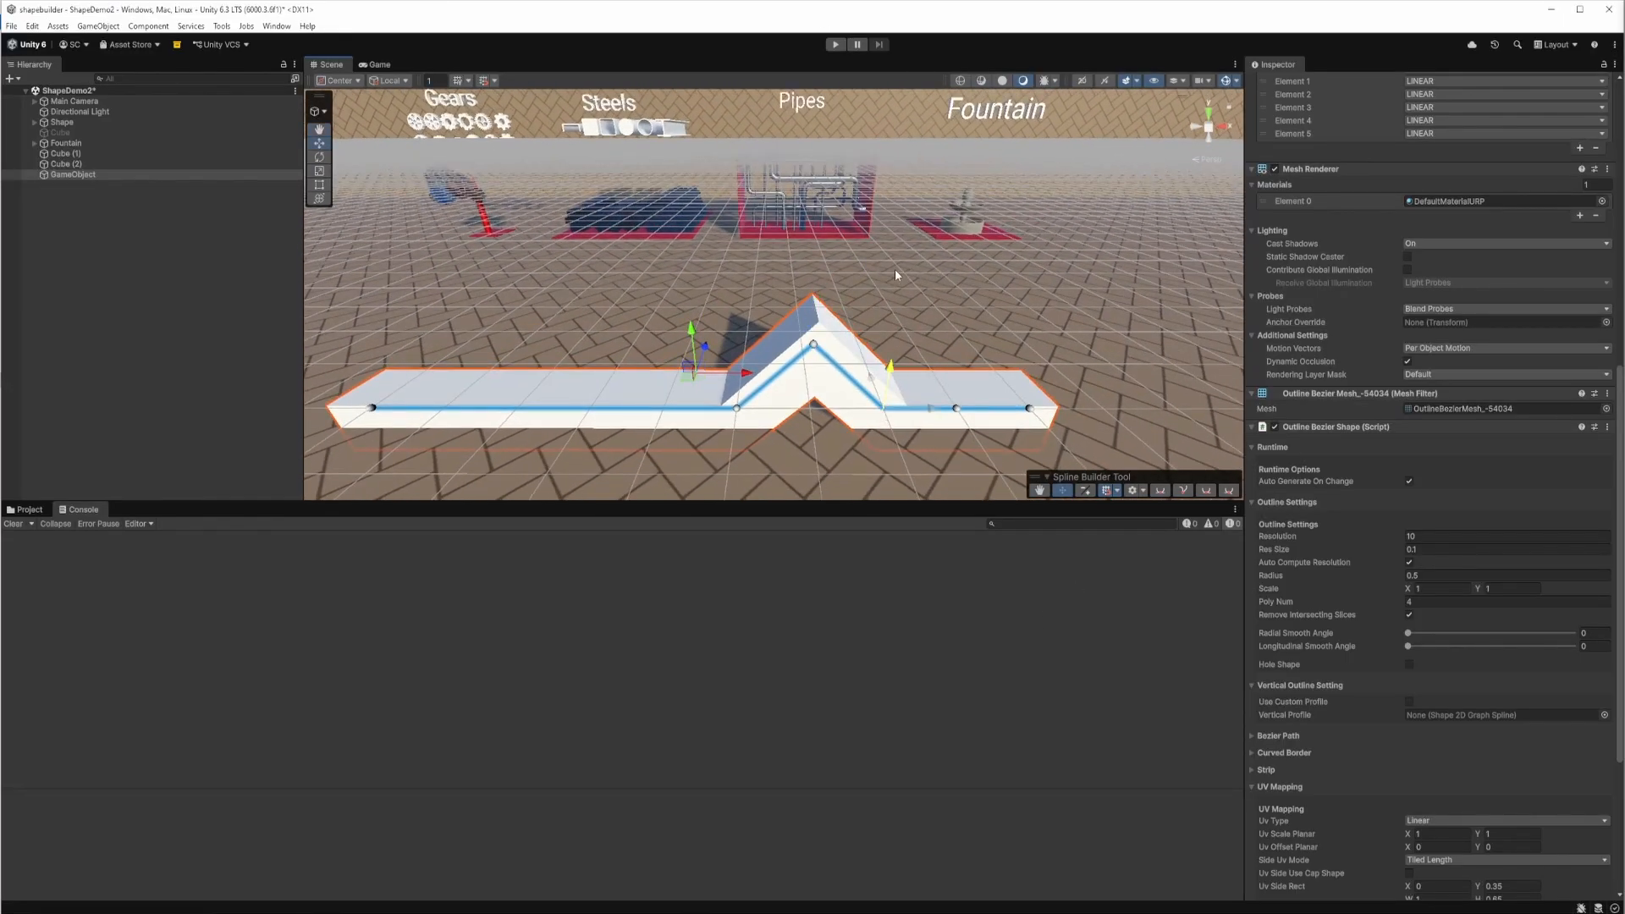
left_click_drag(895, 269, 880, 127)
scroll(976, 218, "up", 5)
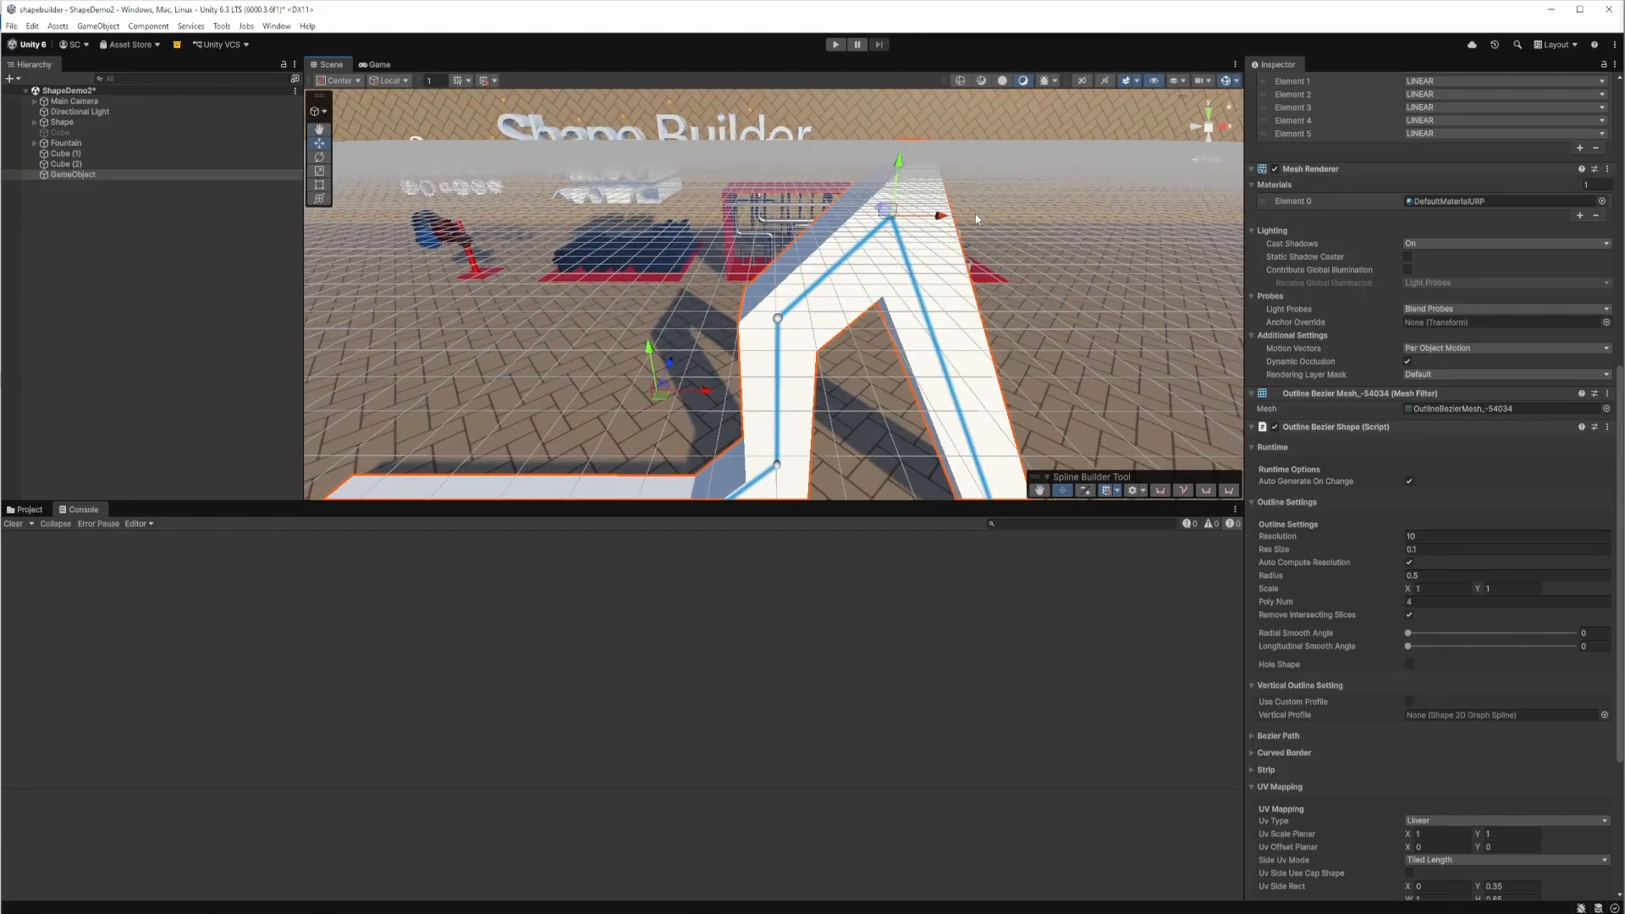
scroll(976, 218, "down", 4)
left_click_drag(898, 410, 903, 170)
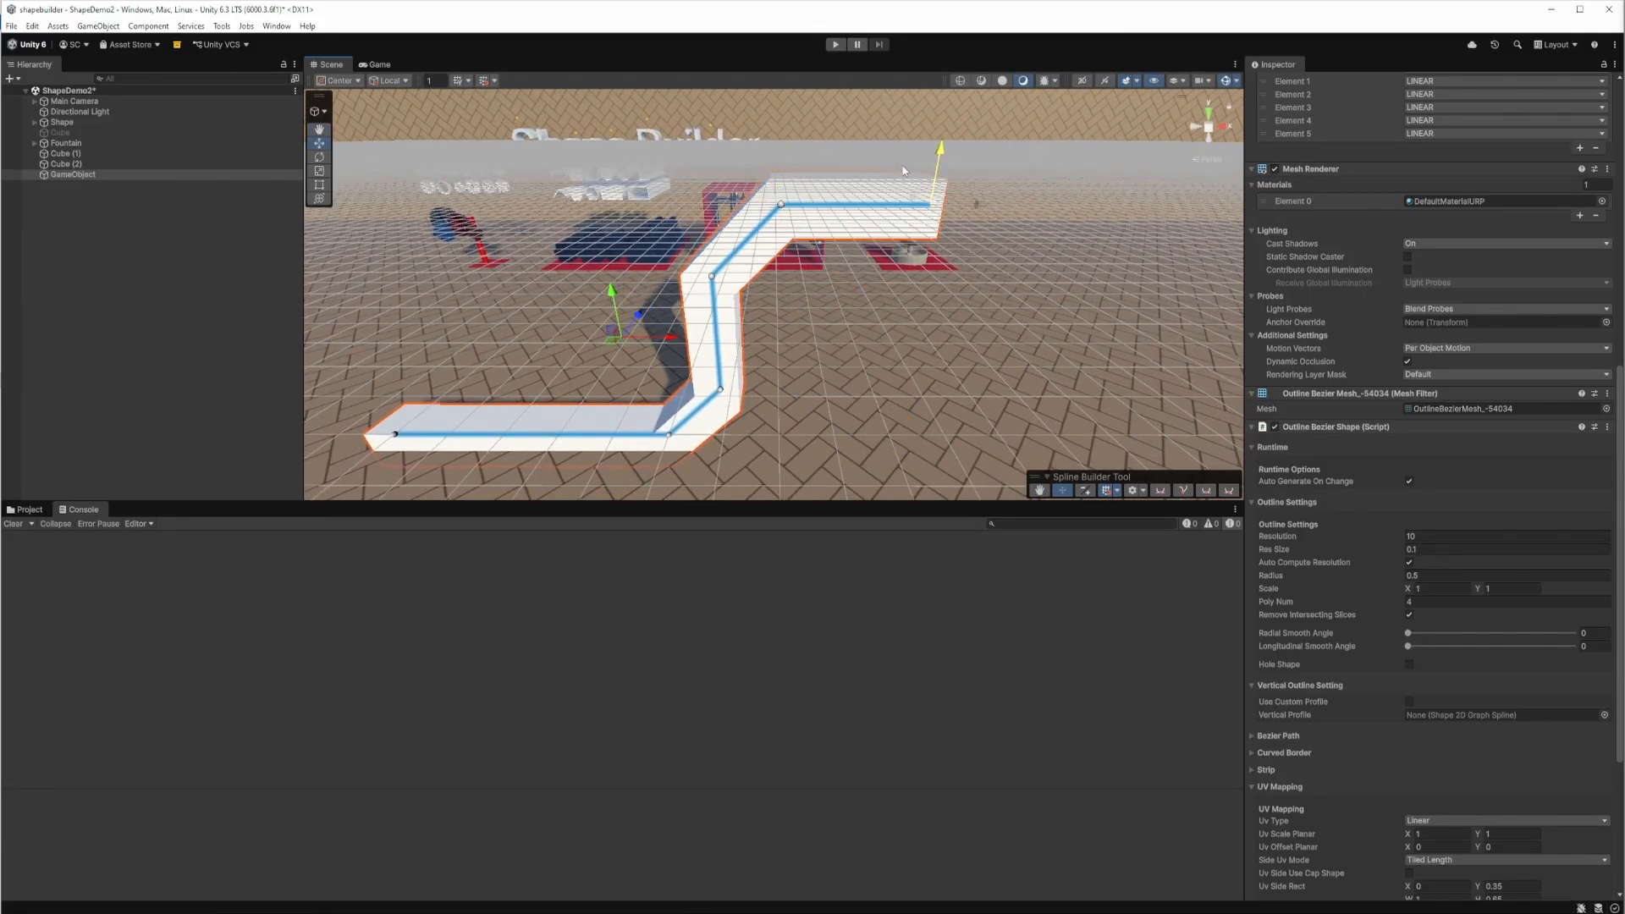
key("f")
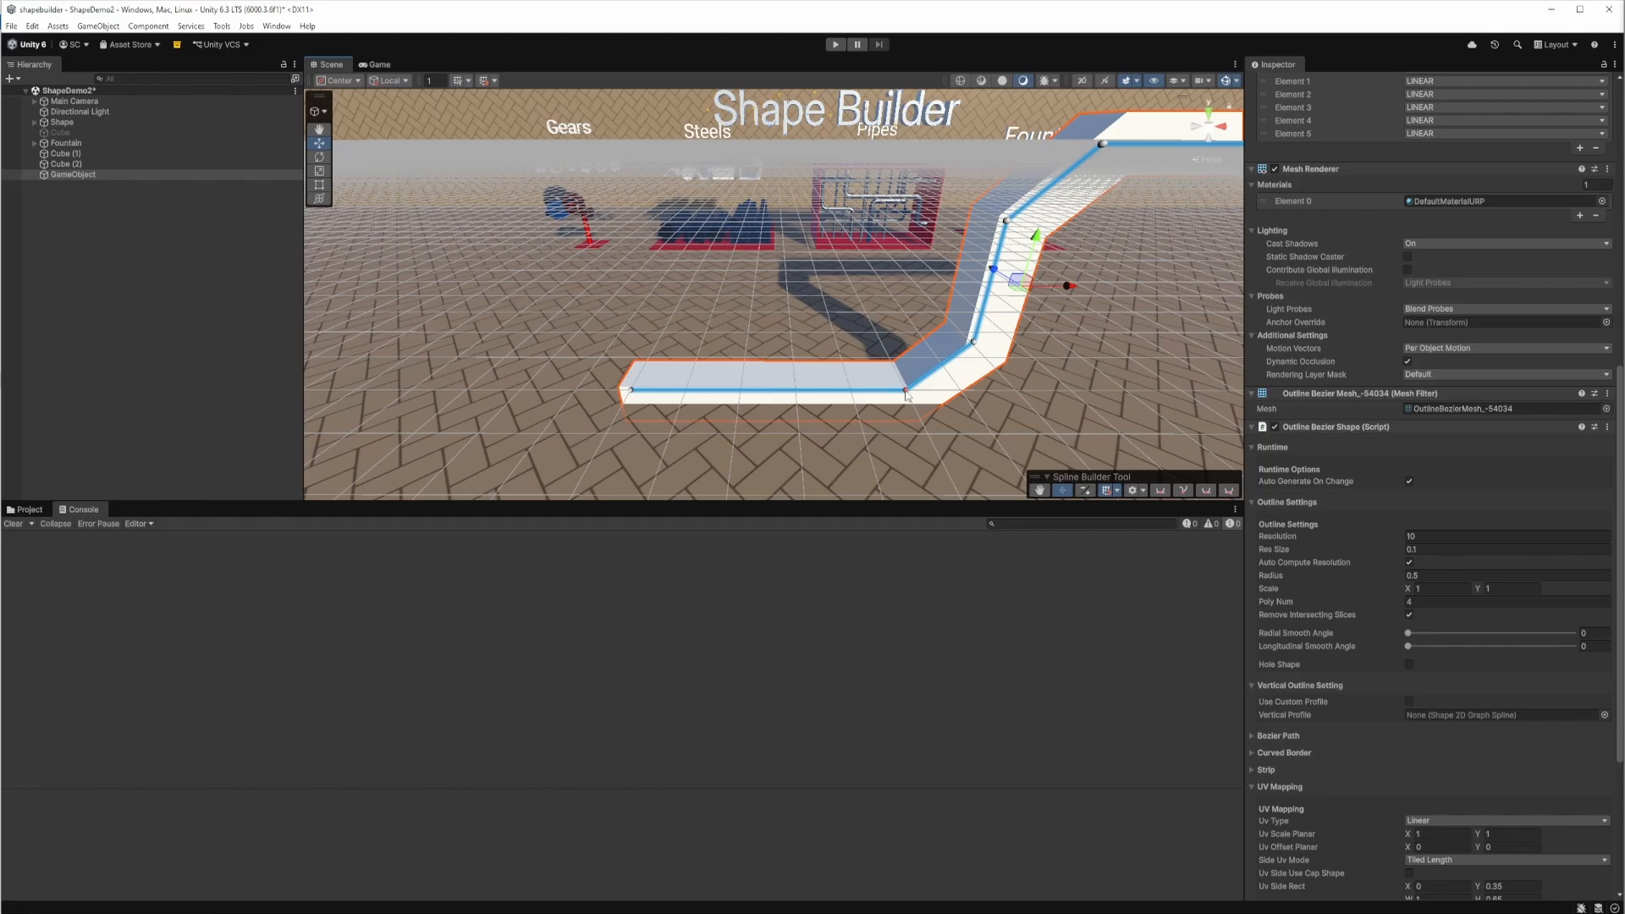
Convert the lower and upper bend anchors of the stepped path to linked tangents
key("f")
left_click(1160, 490)
middle_click_drag(932, 341, 960, 404)
left_click(1160, 490)
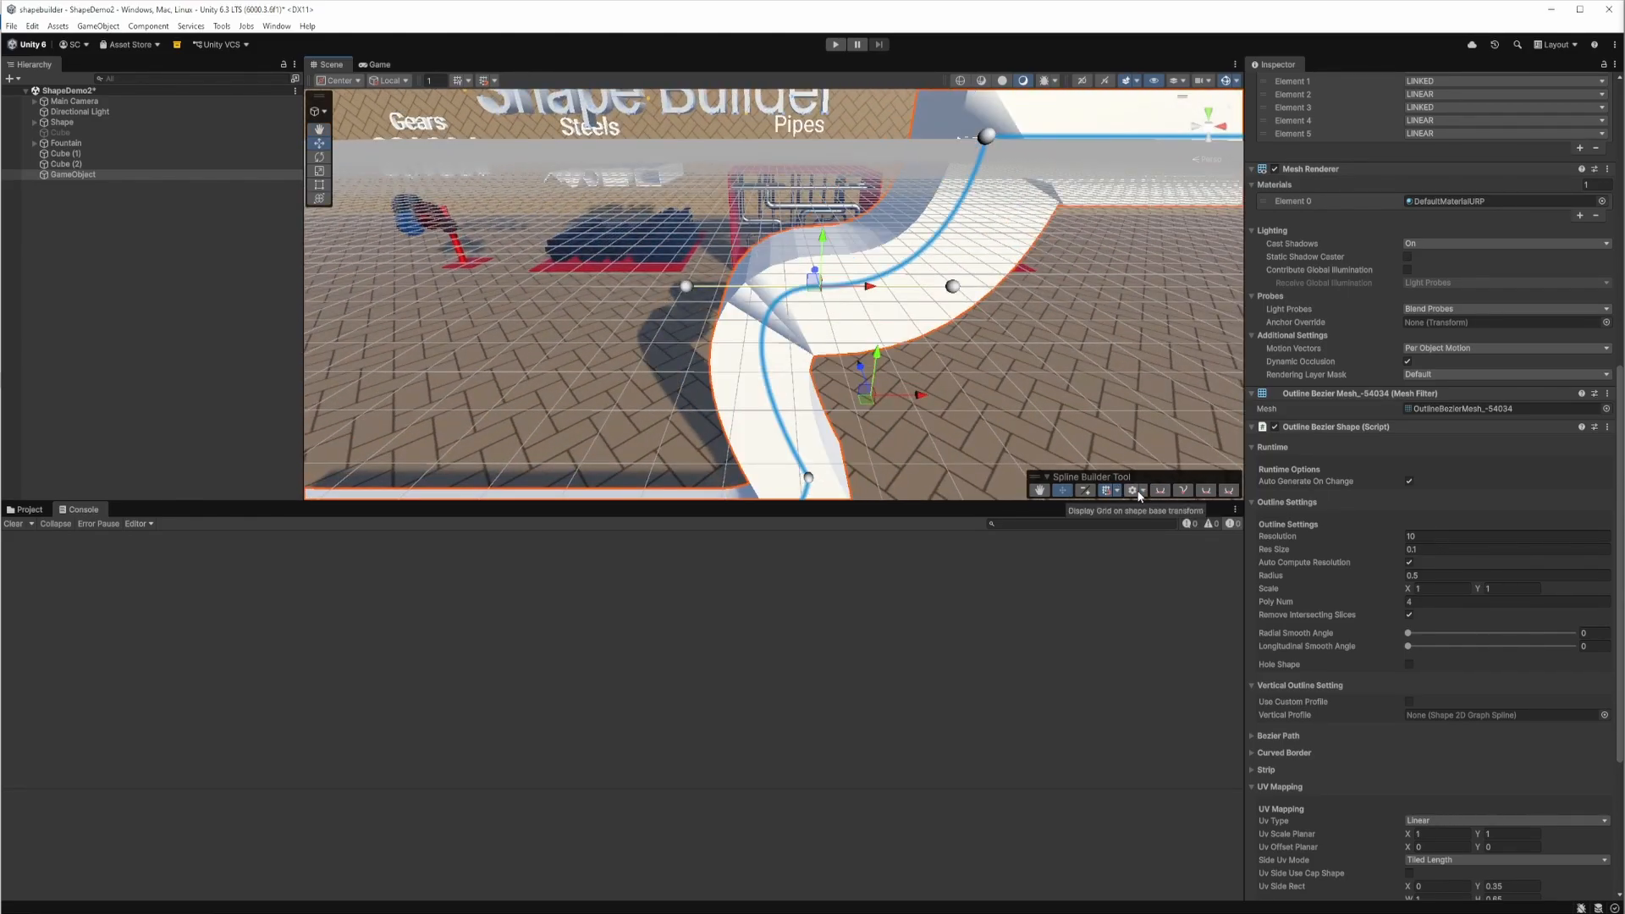
Set the upper bend anchor's In Tangent to 0, -1, 0 and its Out Tangent to 0, 1, 0
left_click(1215, 594)
type("1")
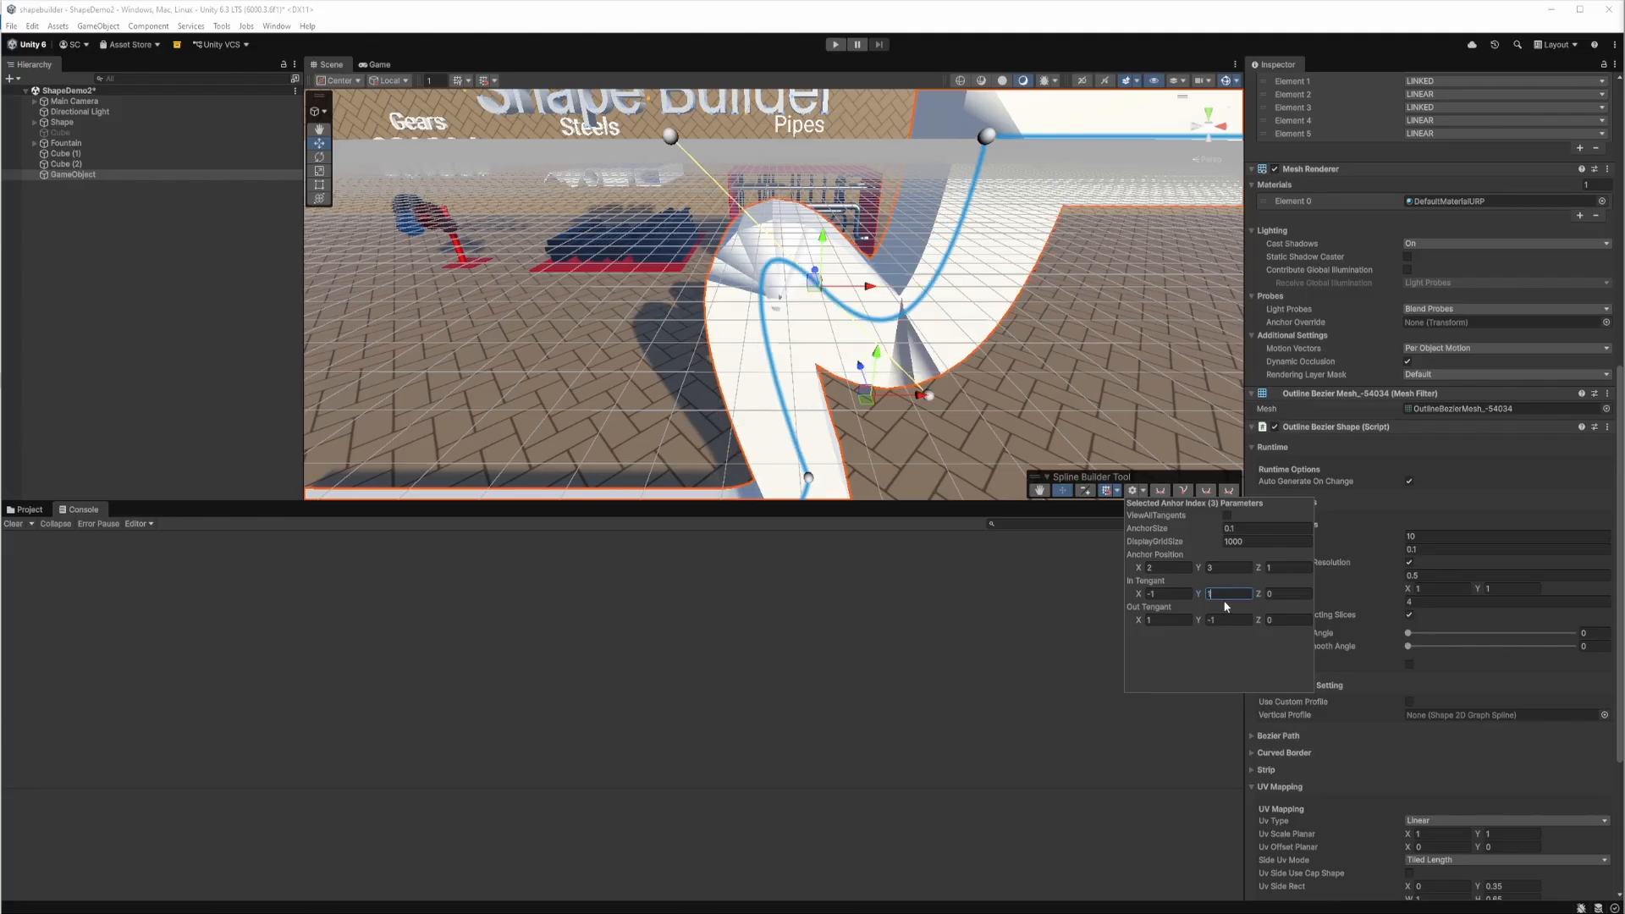
left_click(1222, 619)
type("1")
left_click(1163, 596)
type("0")
Enable Use Custom Profile in the copper pipe's vertical outline settings
scroll(968, 392, "down", 5)
middle_click_drag(966, 355, 934, 307)
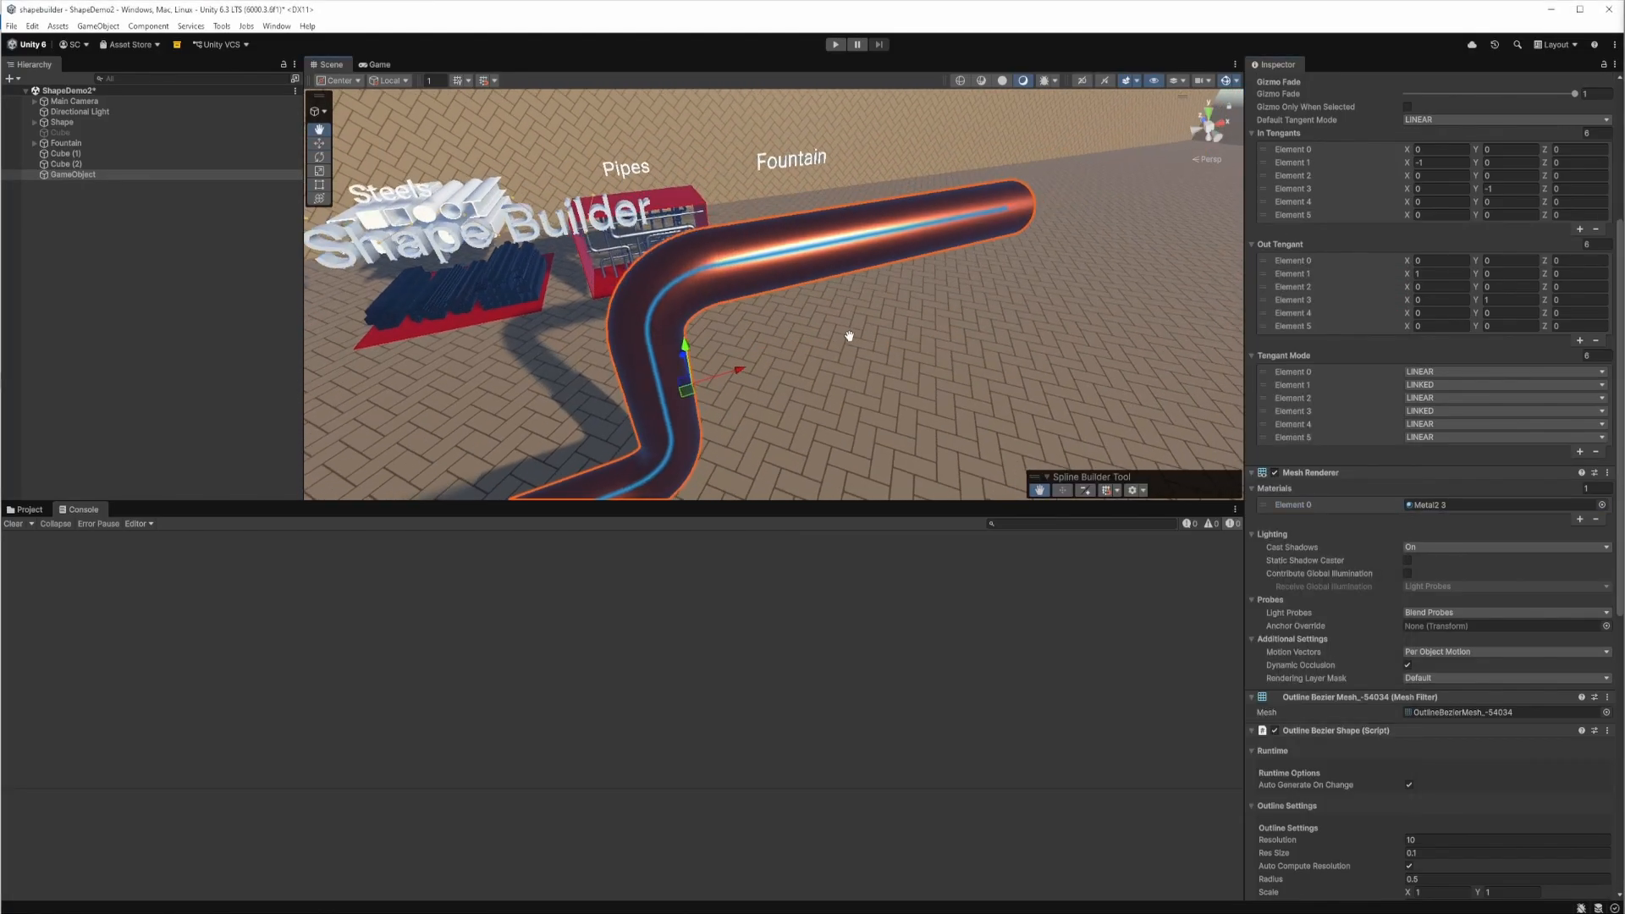
middle_click_drag(844, 337, 972, 324)
scroll(971, 323, "up", 3)
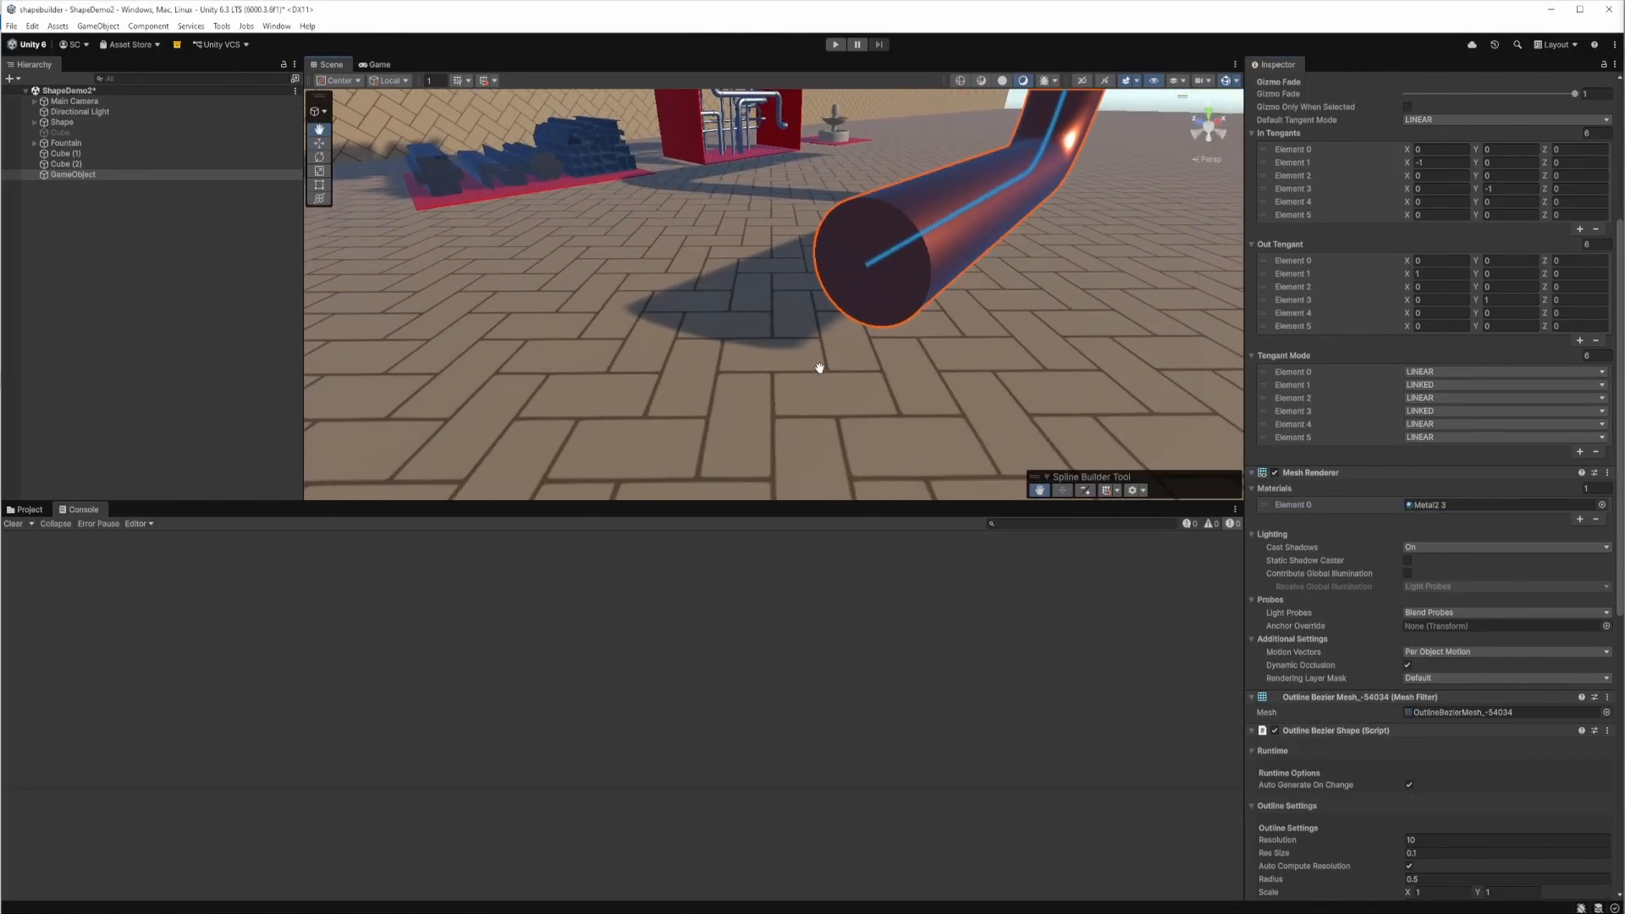
scroll(1505, 611, "down", 10)
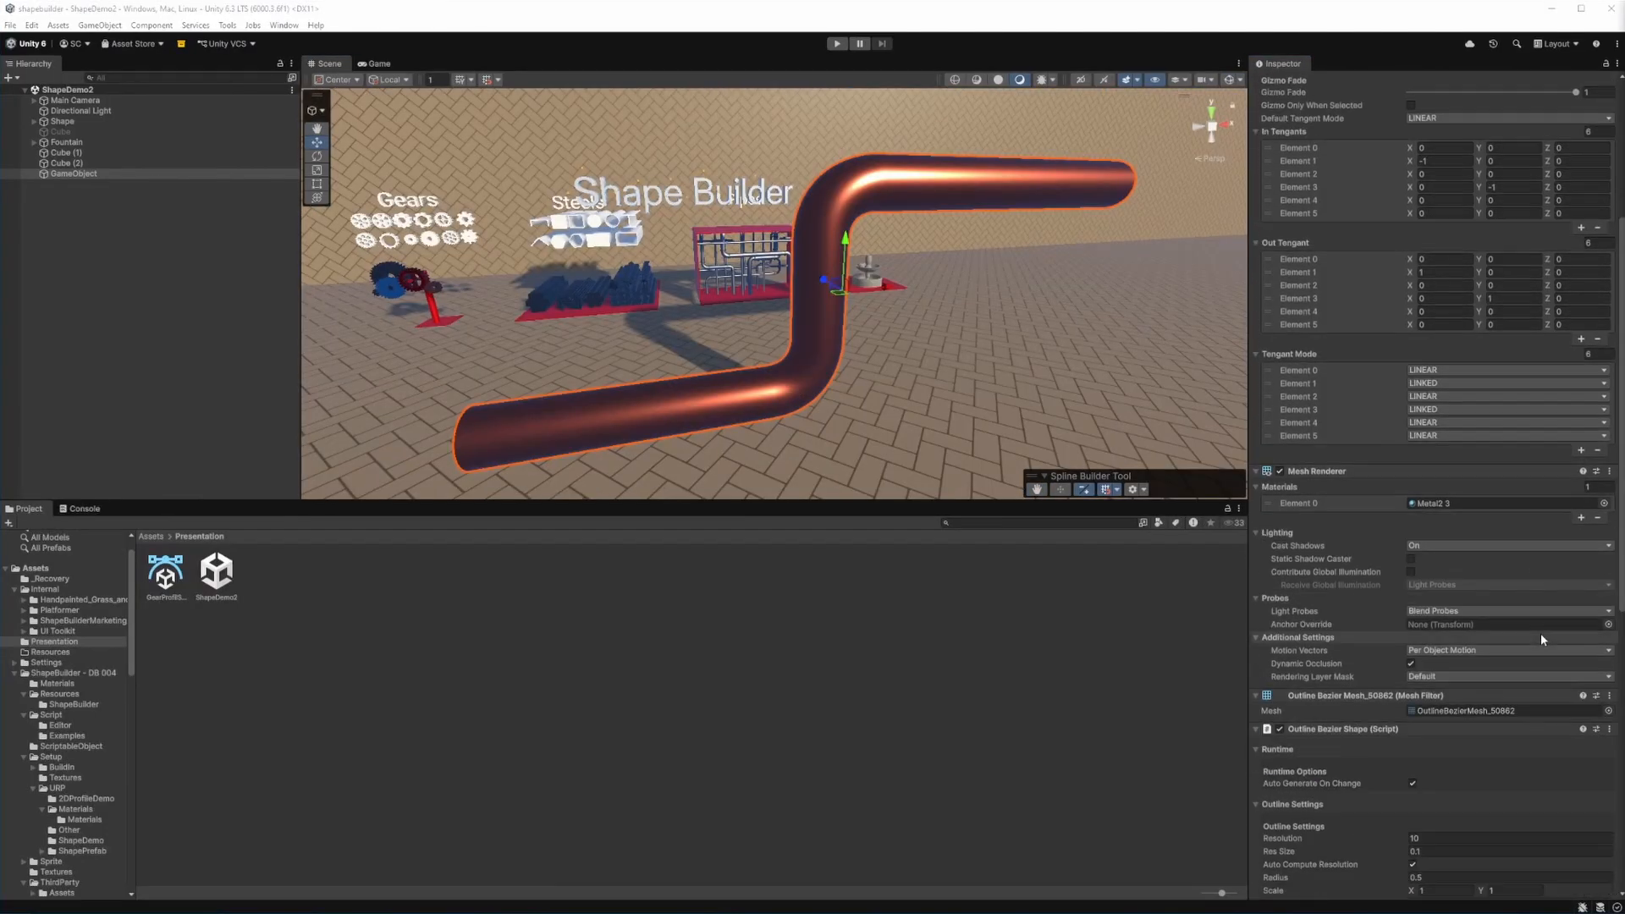
scroll(1540, 633, "up", 3)
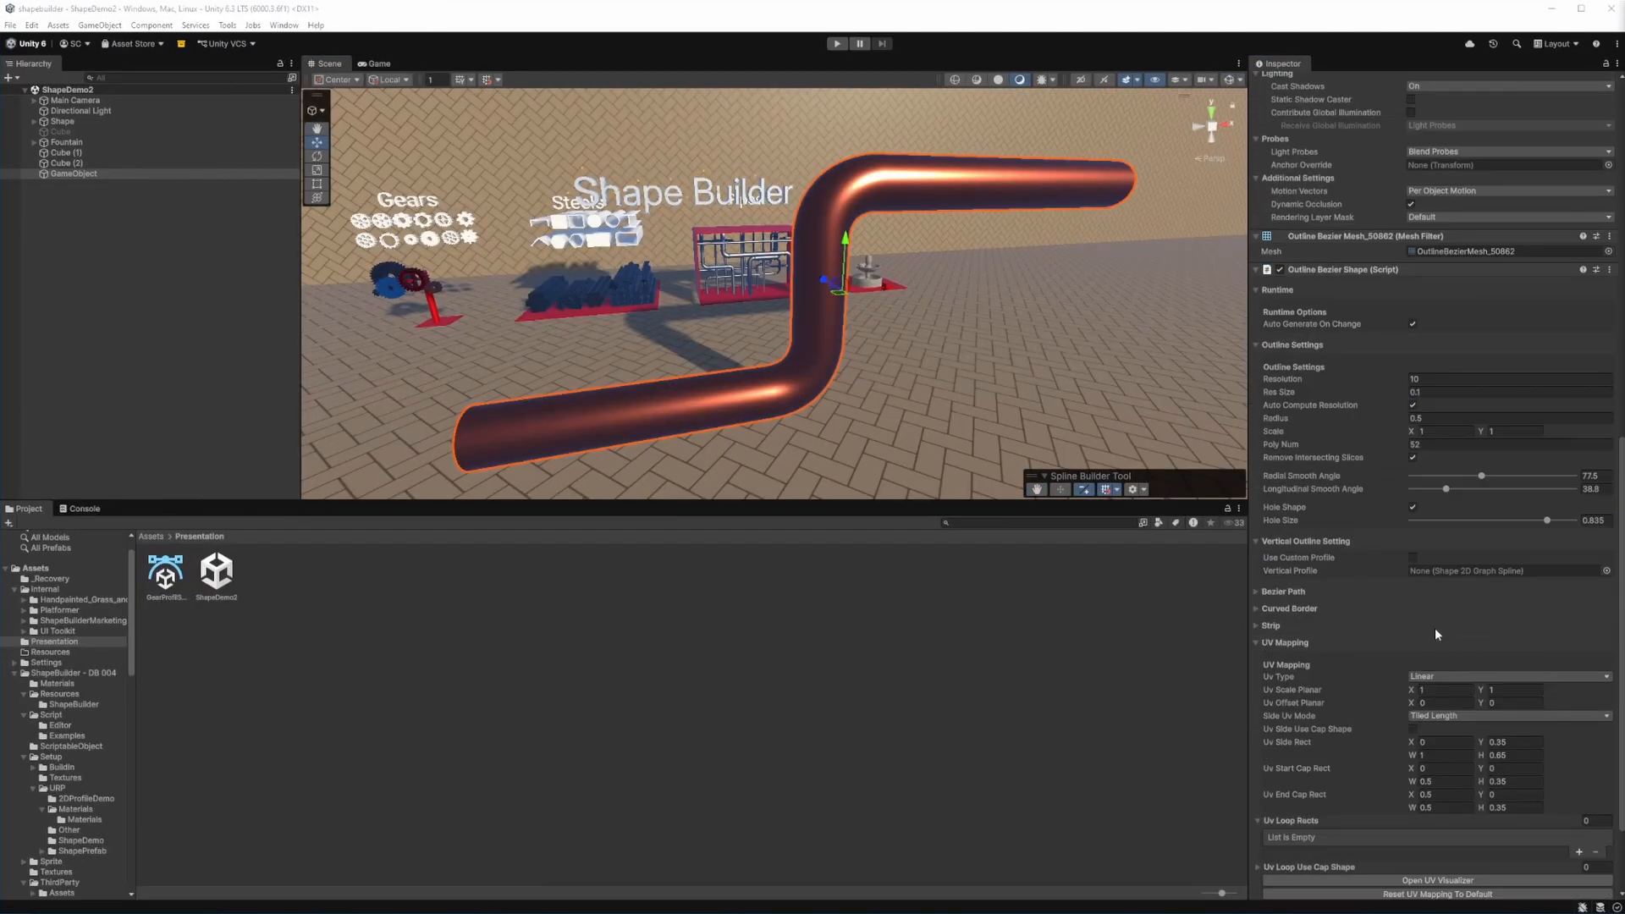
left_click(1412, 558)
Create an empty object in the scene and add the Shape 2D Graph Spline component to it
right_click(105, 221)
left_click(153, 366)
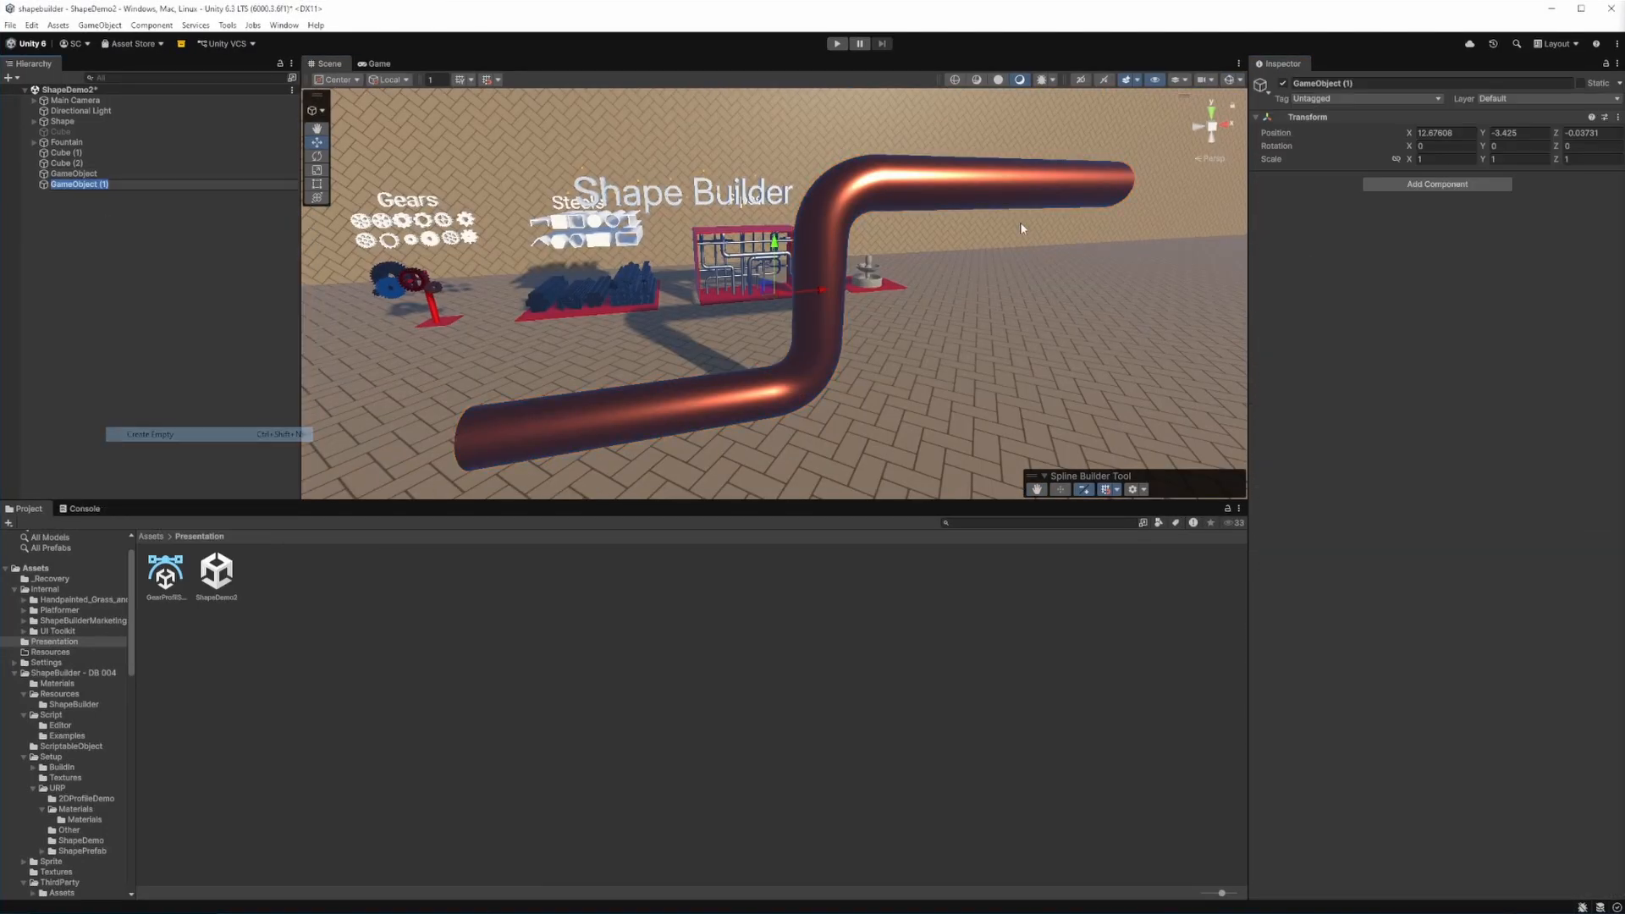
left_click(1437, 184)
left_click(1428, 231)
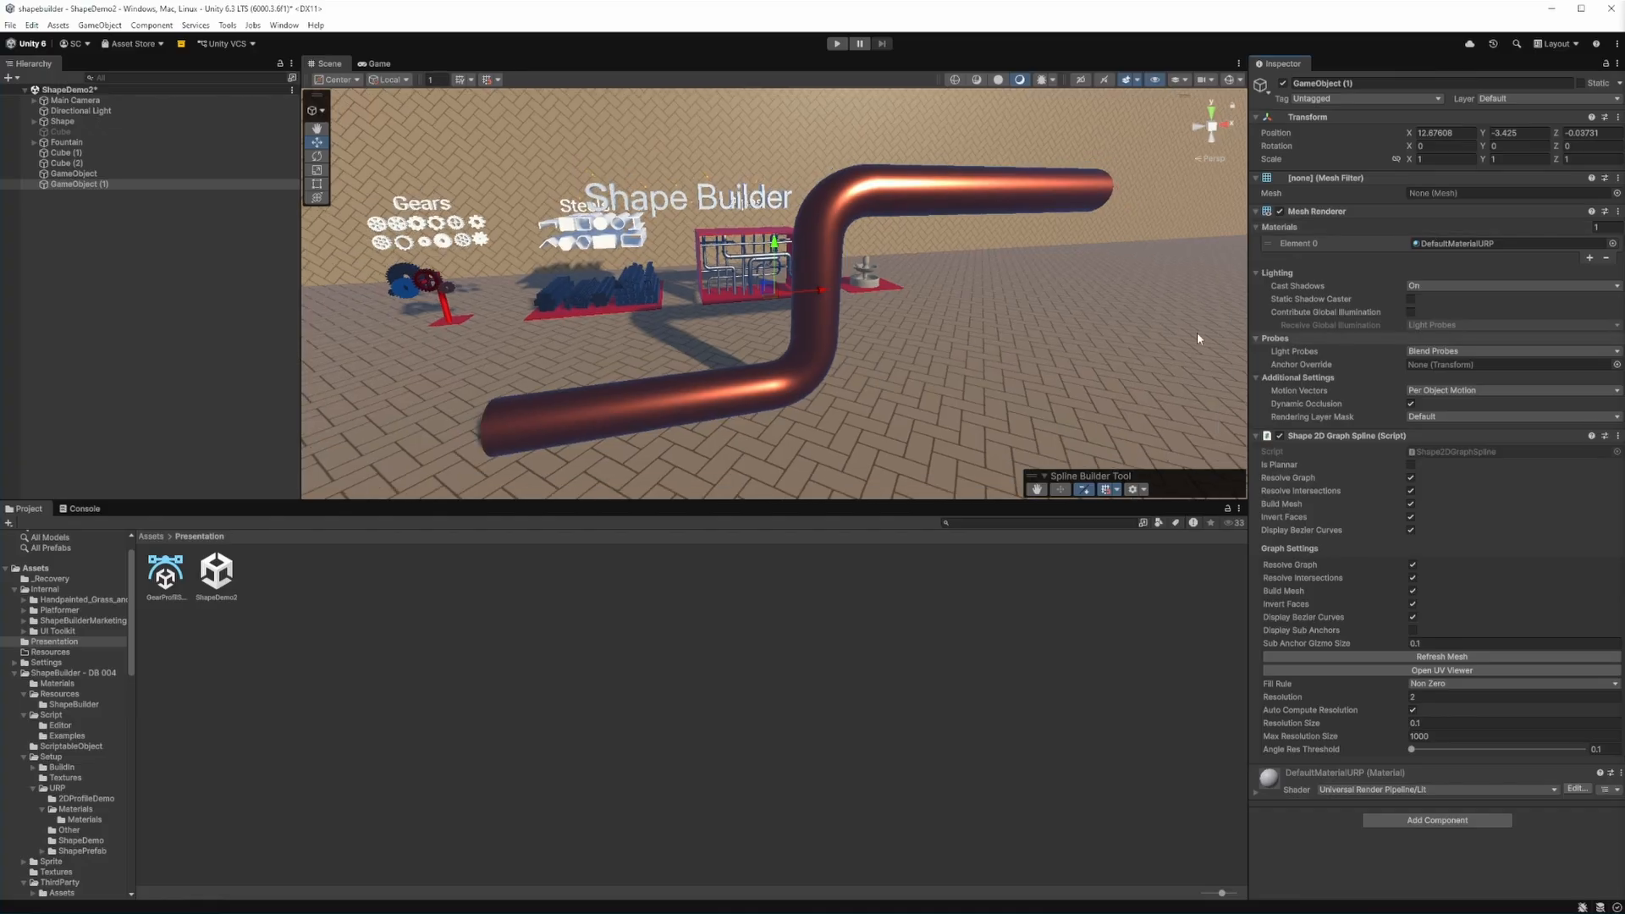
Rename the new spline object as Profile2D and save it as a prefab in the Presentation folder
left_click(108, 185)
type("Profile2D")
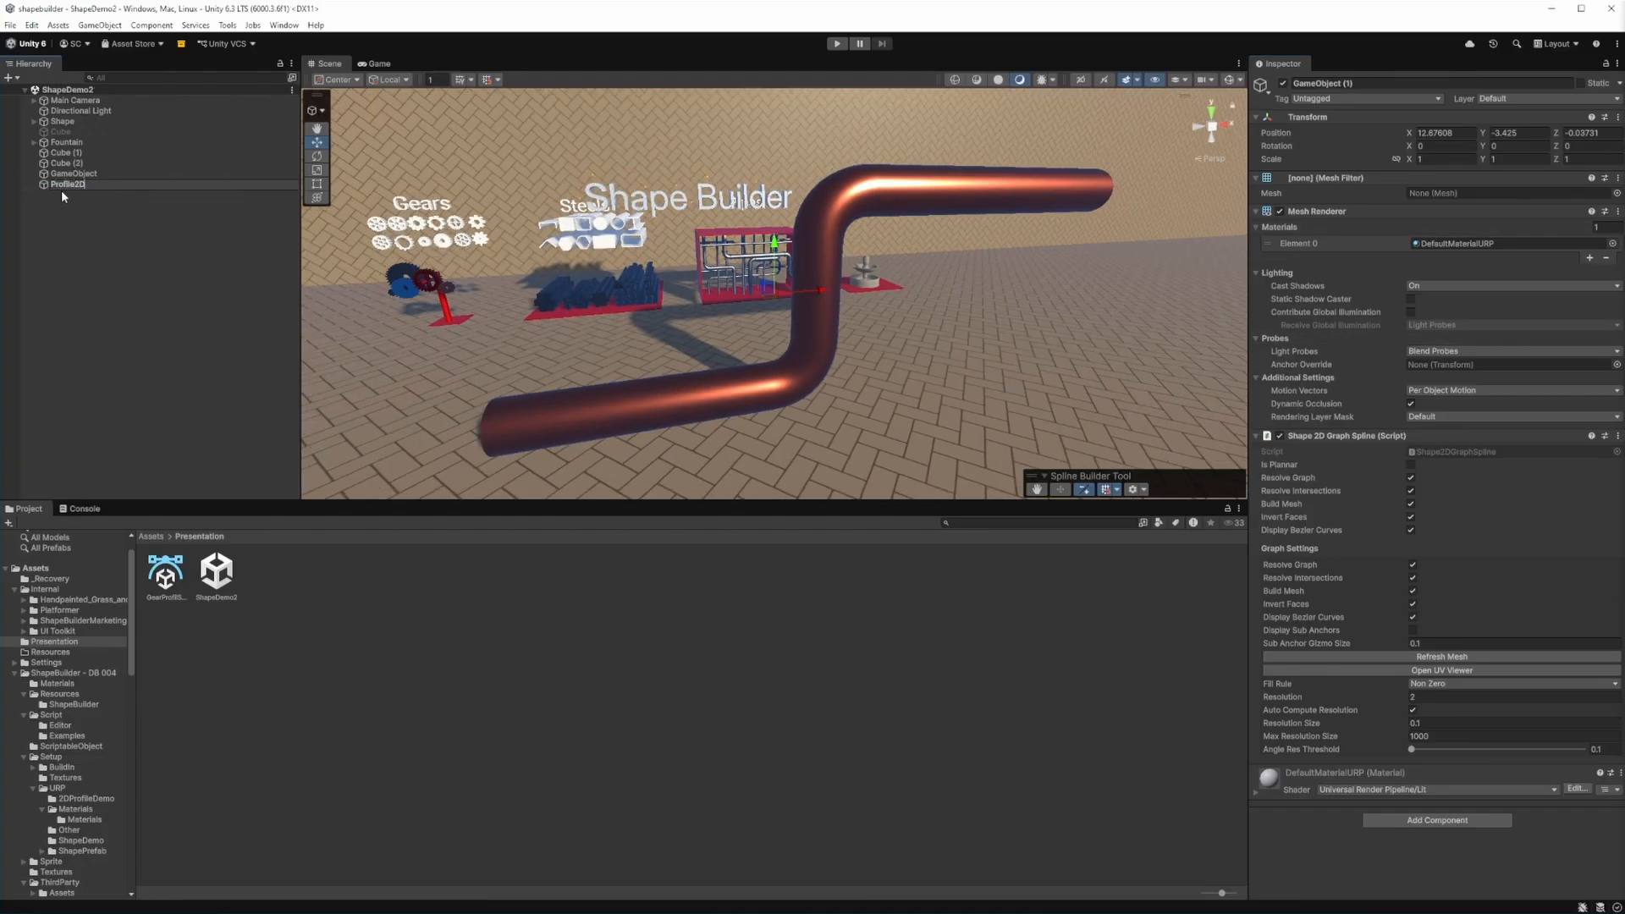
key("Return")
left_click_drag(67, 185, 254, 584)
Open the Profile2D prefab and draw a closed diamond outline about 4 units wide
double_click(216, 574)
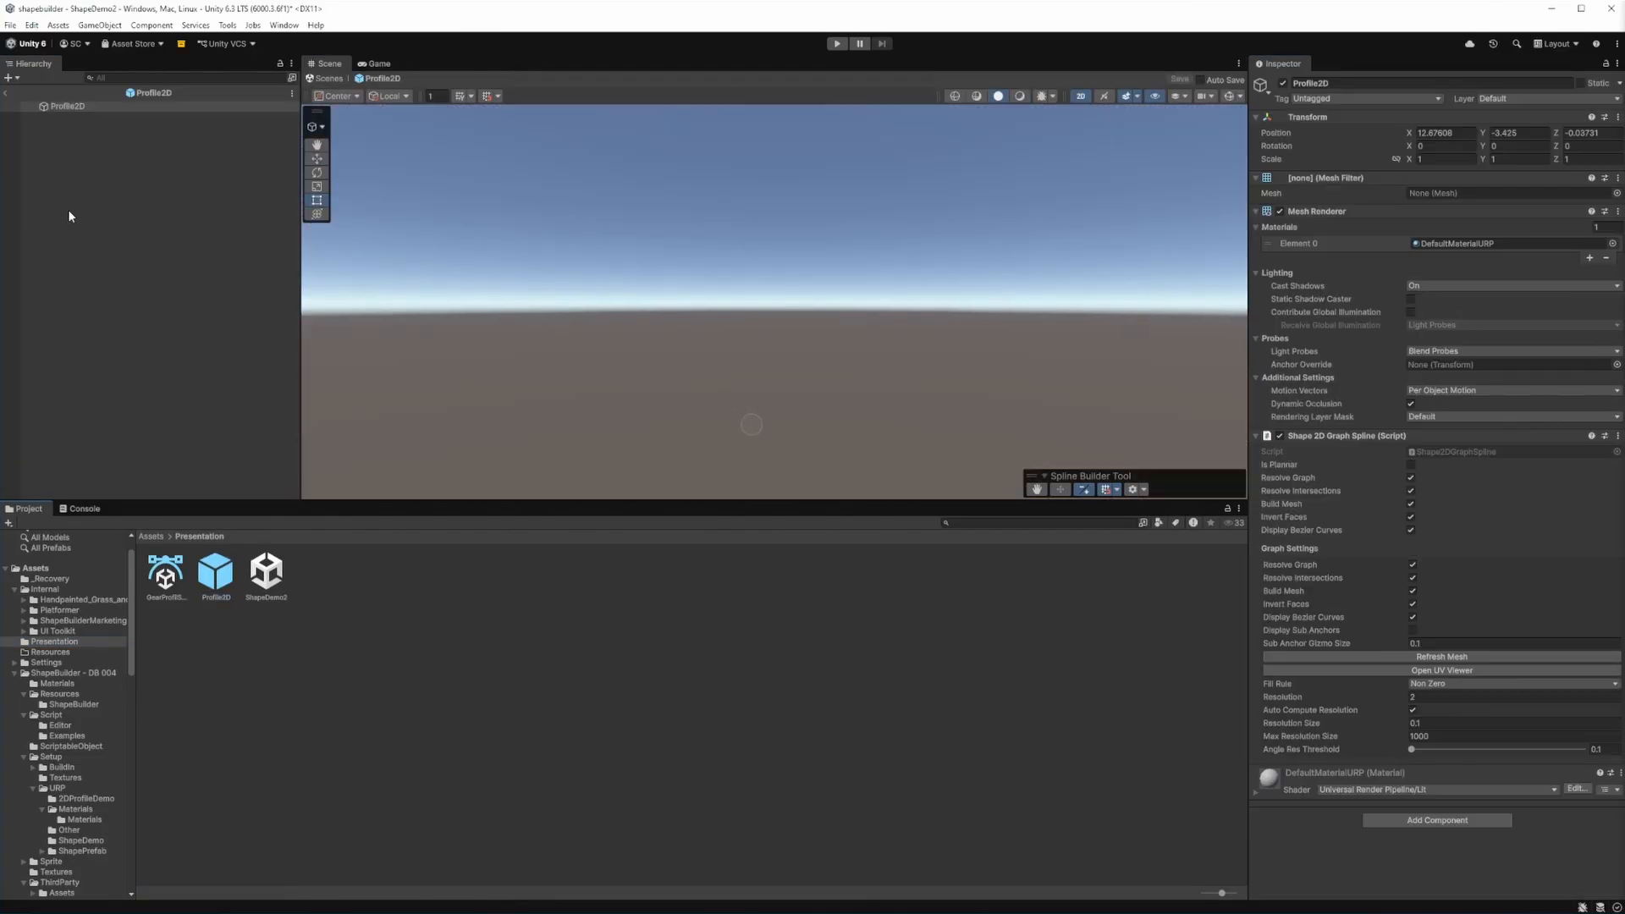
left_click(907, 299)
left_click(849, 236)
left_click(785, 297)
scroll(867, 322, "up", 12)
scroll(787, 331, "down", 8)
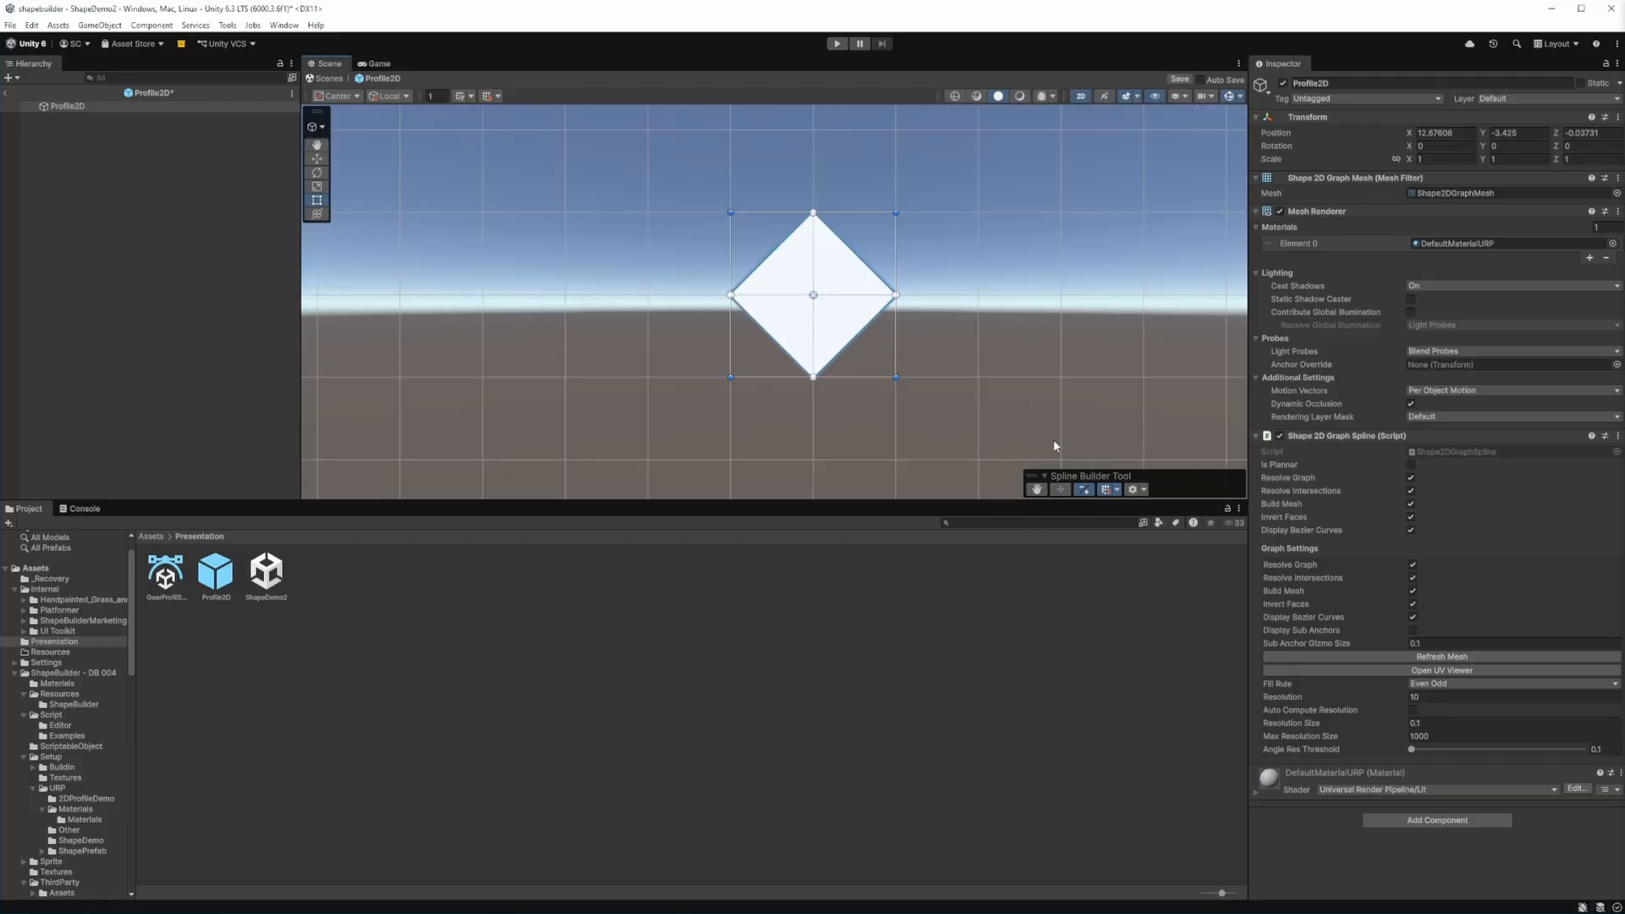
Select all anchors of the diamond outline and convert them to linked tangents
left_click(1000, 349)
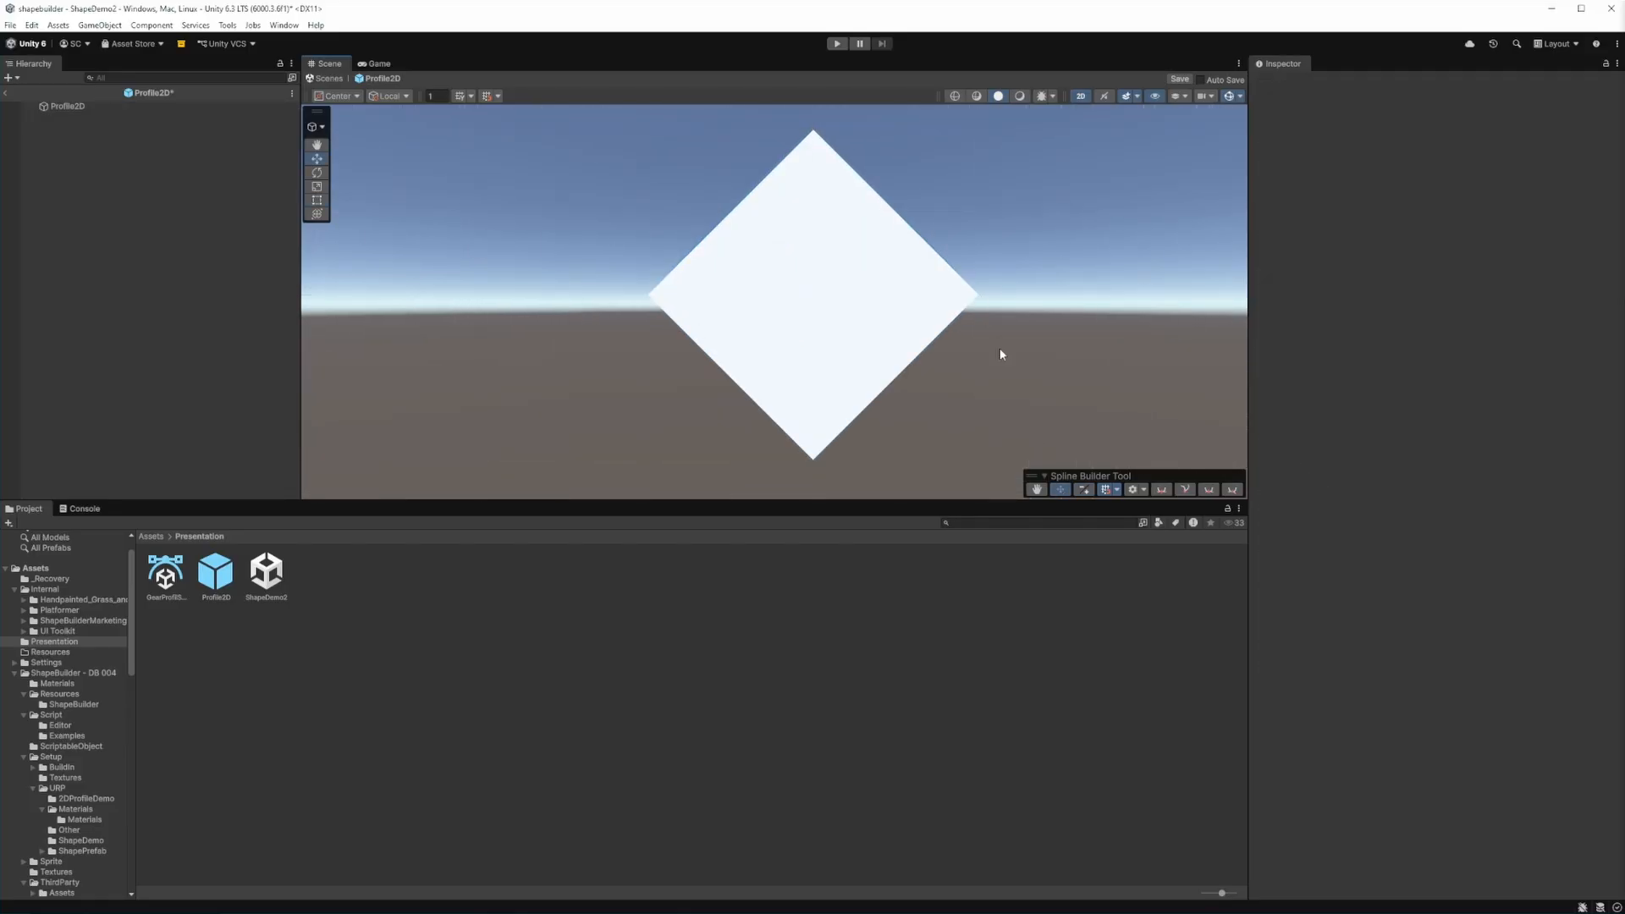
left_click(890, 312)
left_click(1162, 490)
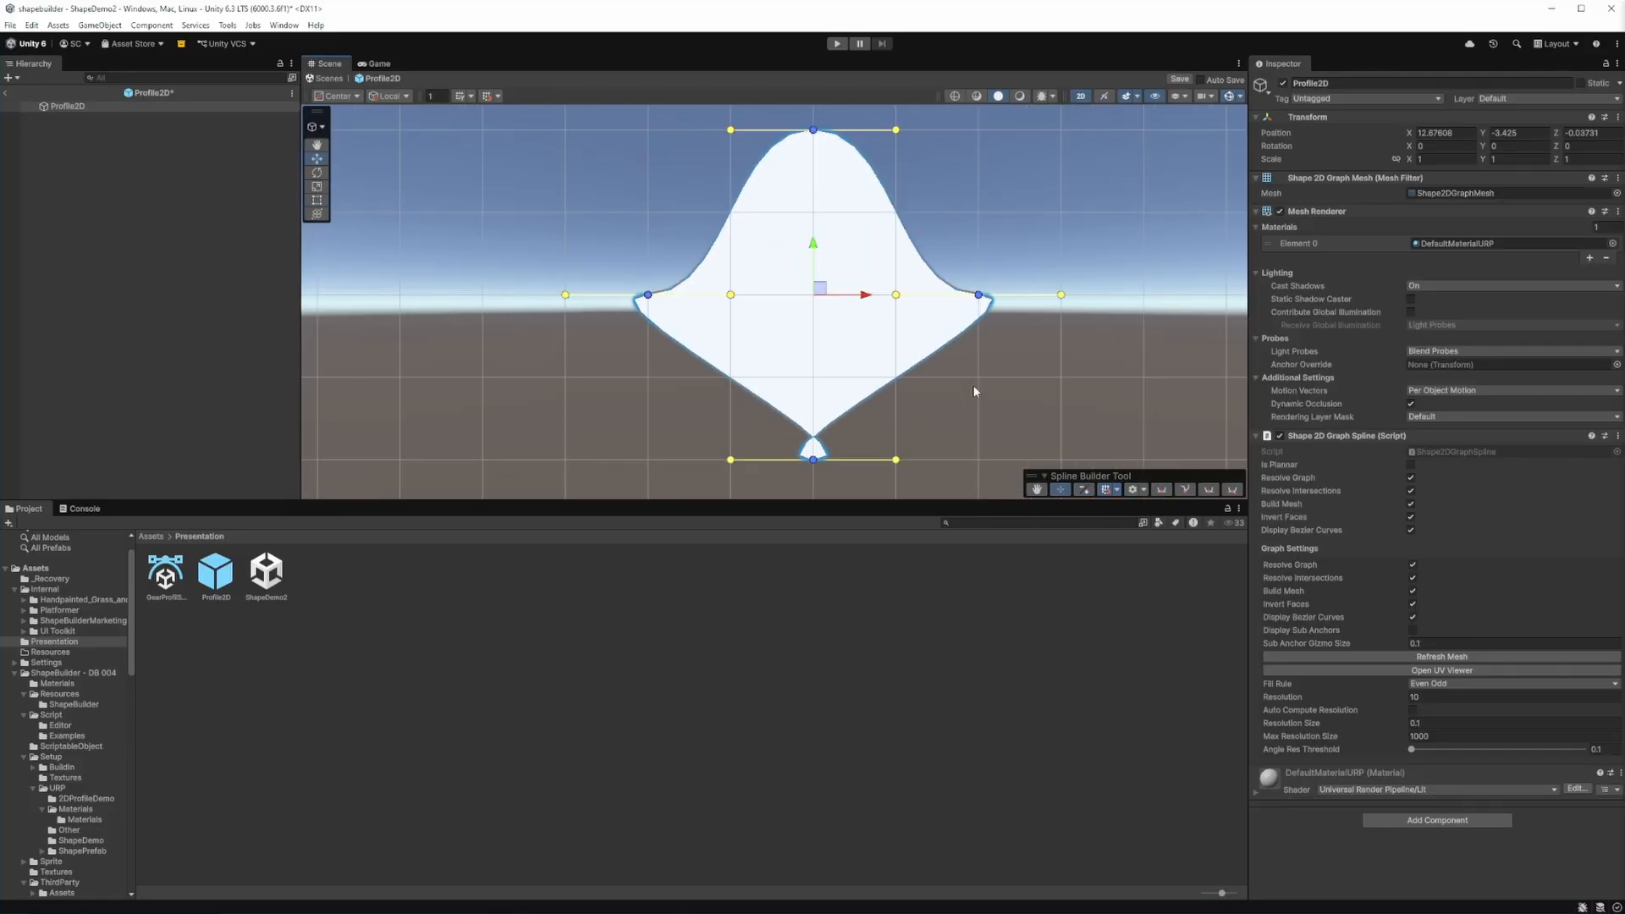
Straighten the right anchor's tangents vertically with In Tangent X 0 and Y 1.1
left_click_drag(1061, 295, 978, 378)
left_click(1142, 489)
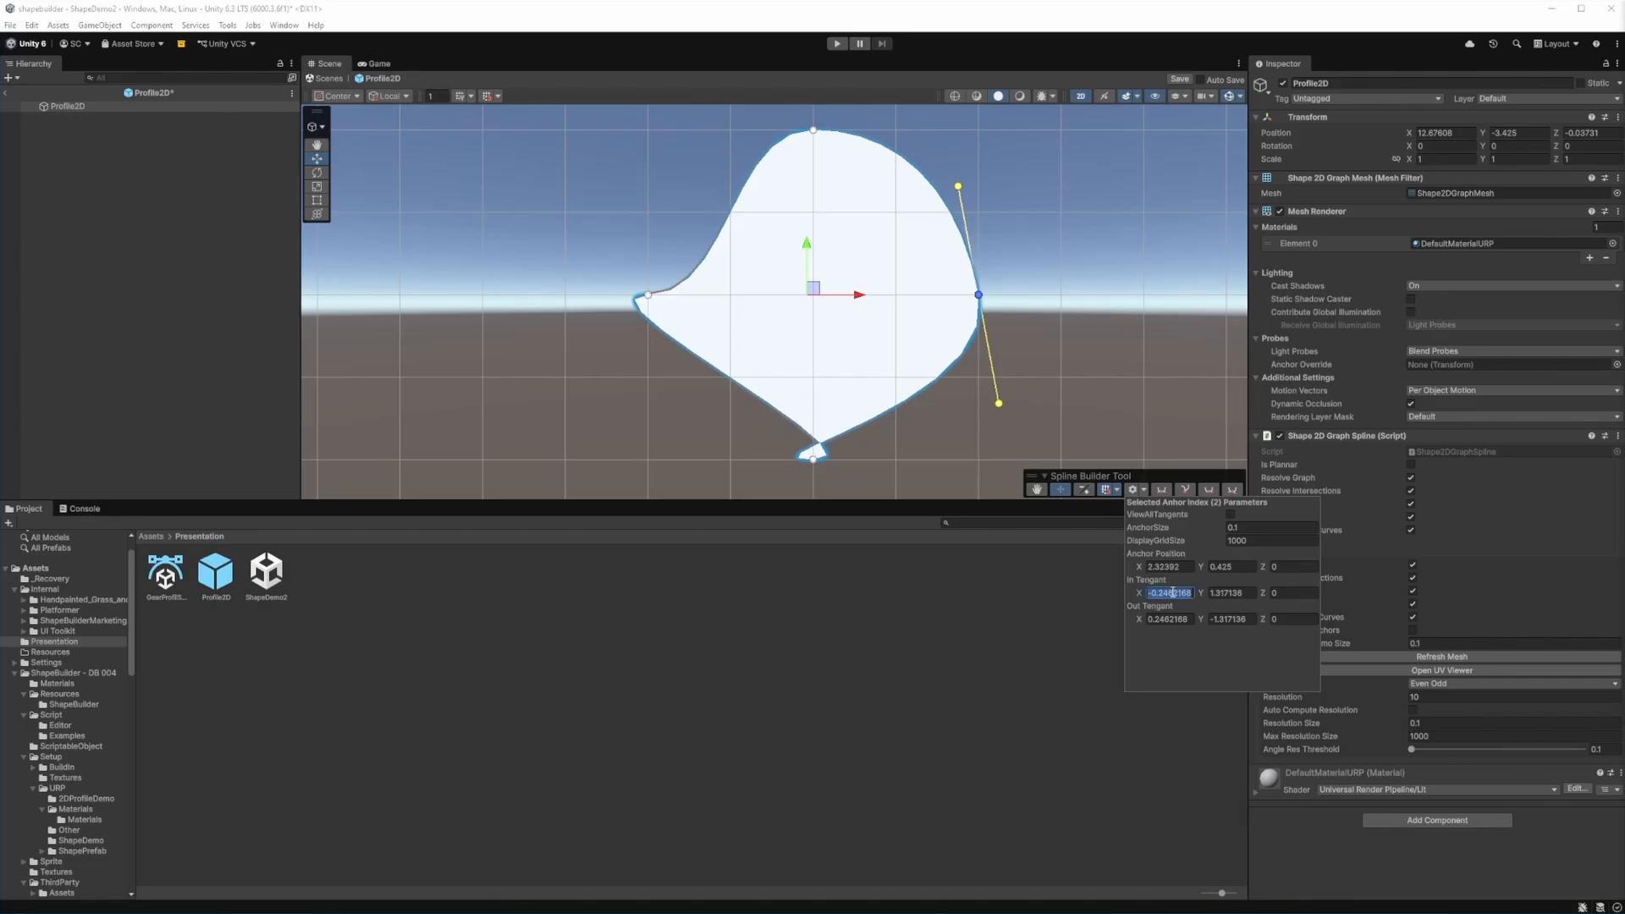
type("0")
left_click(1213, 592)
type("1.55")
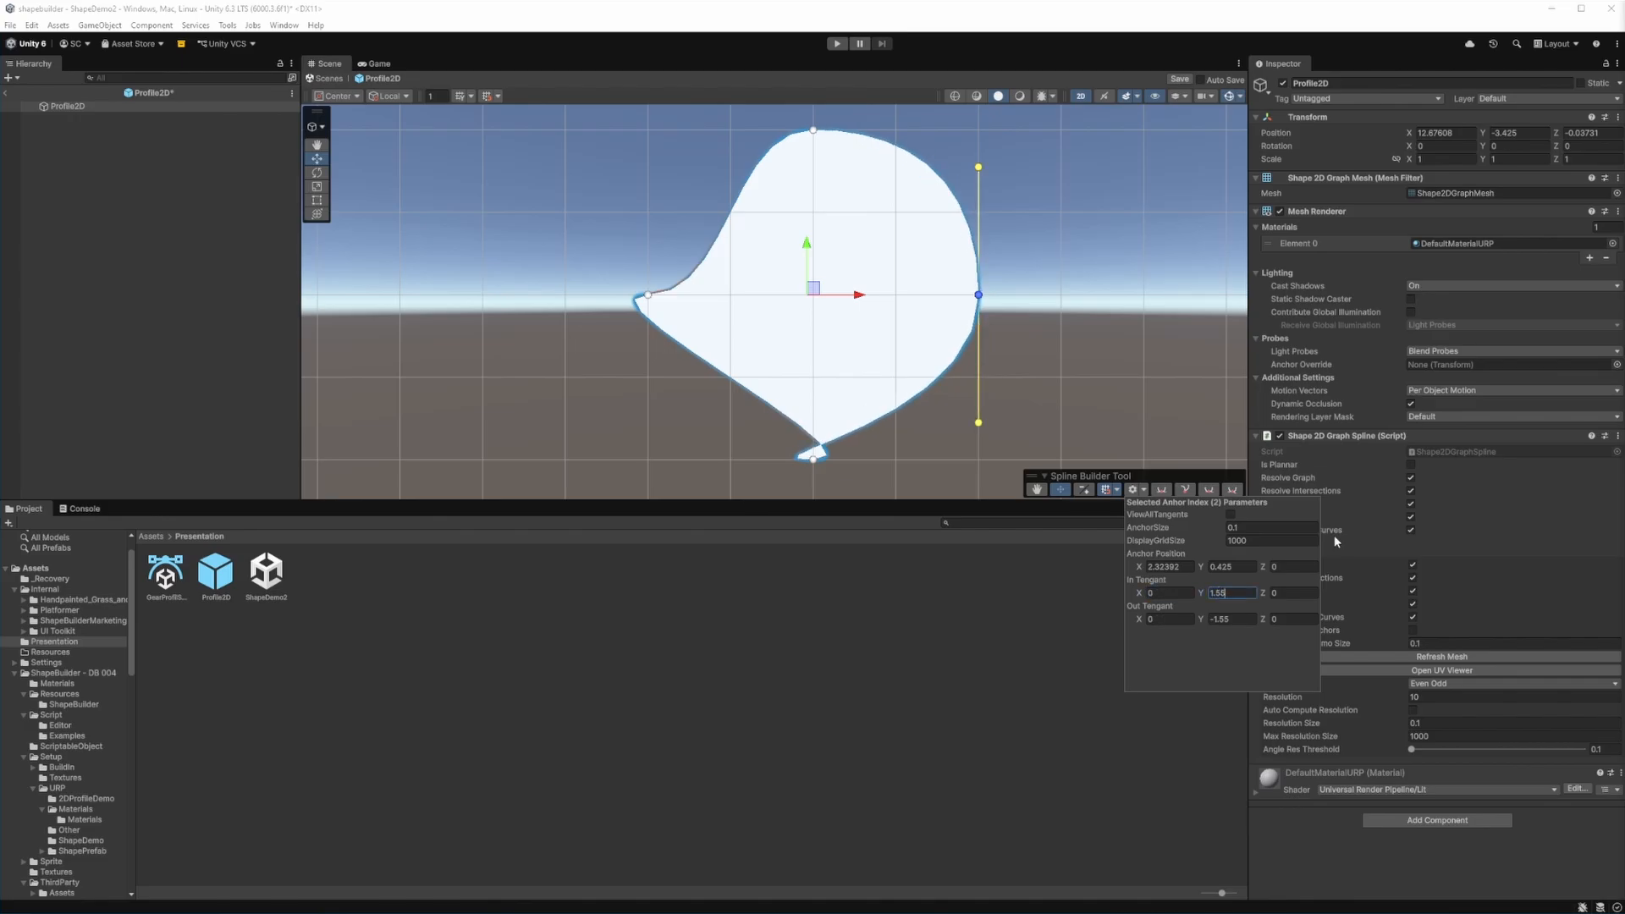
type("0")
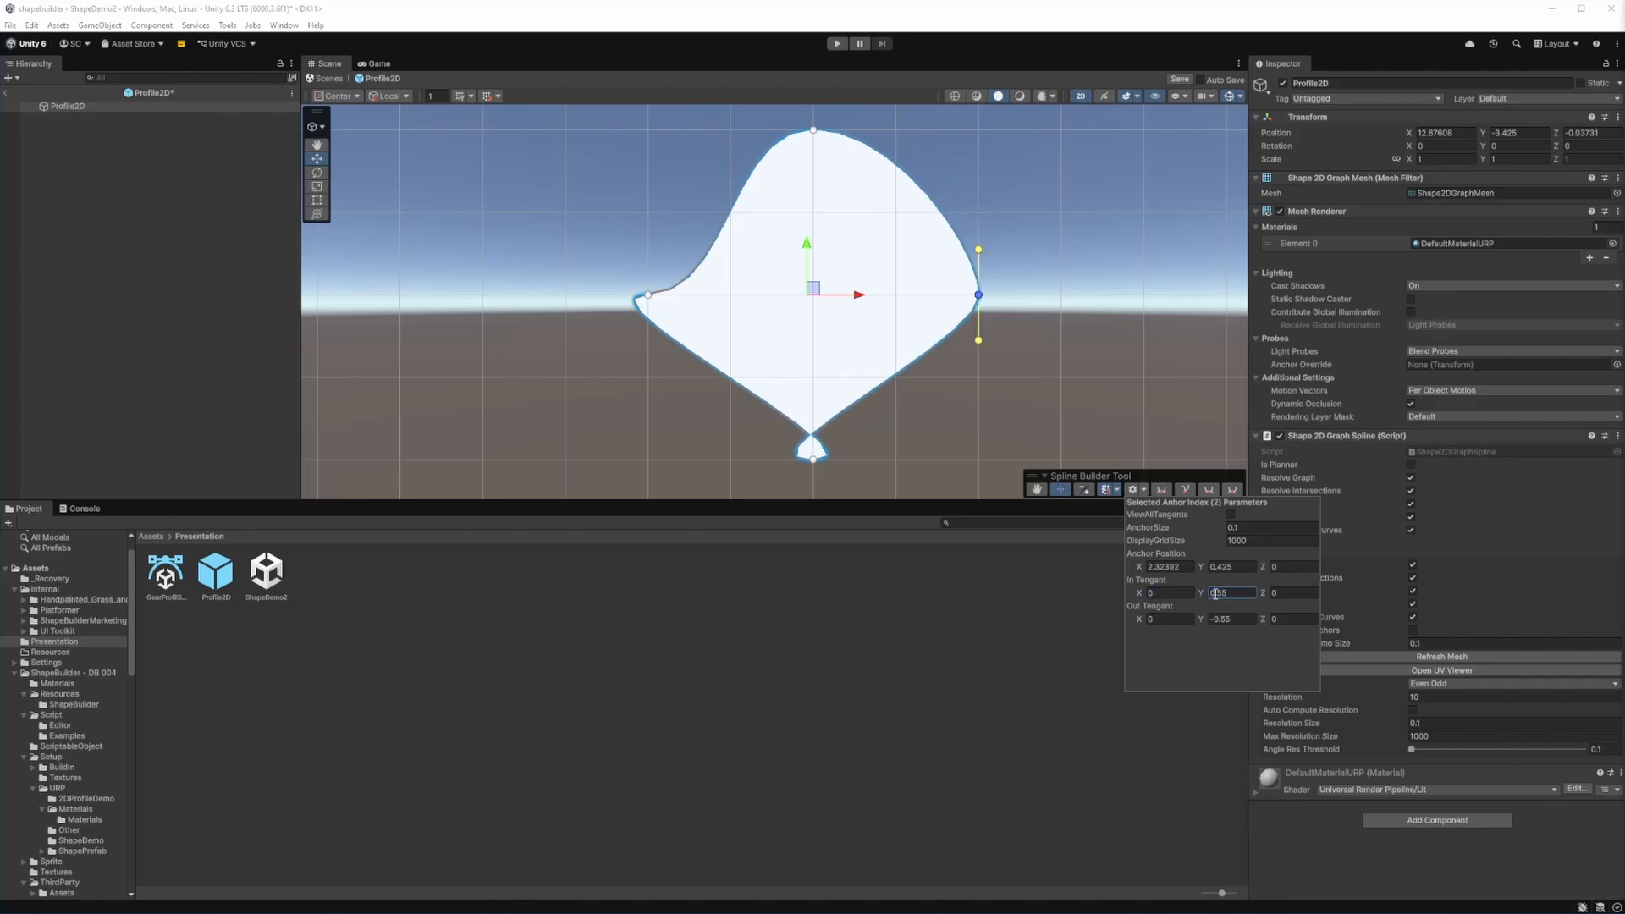
type("*2")
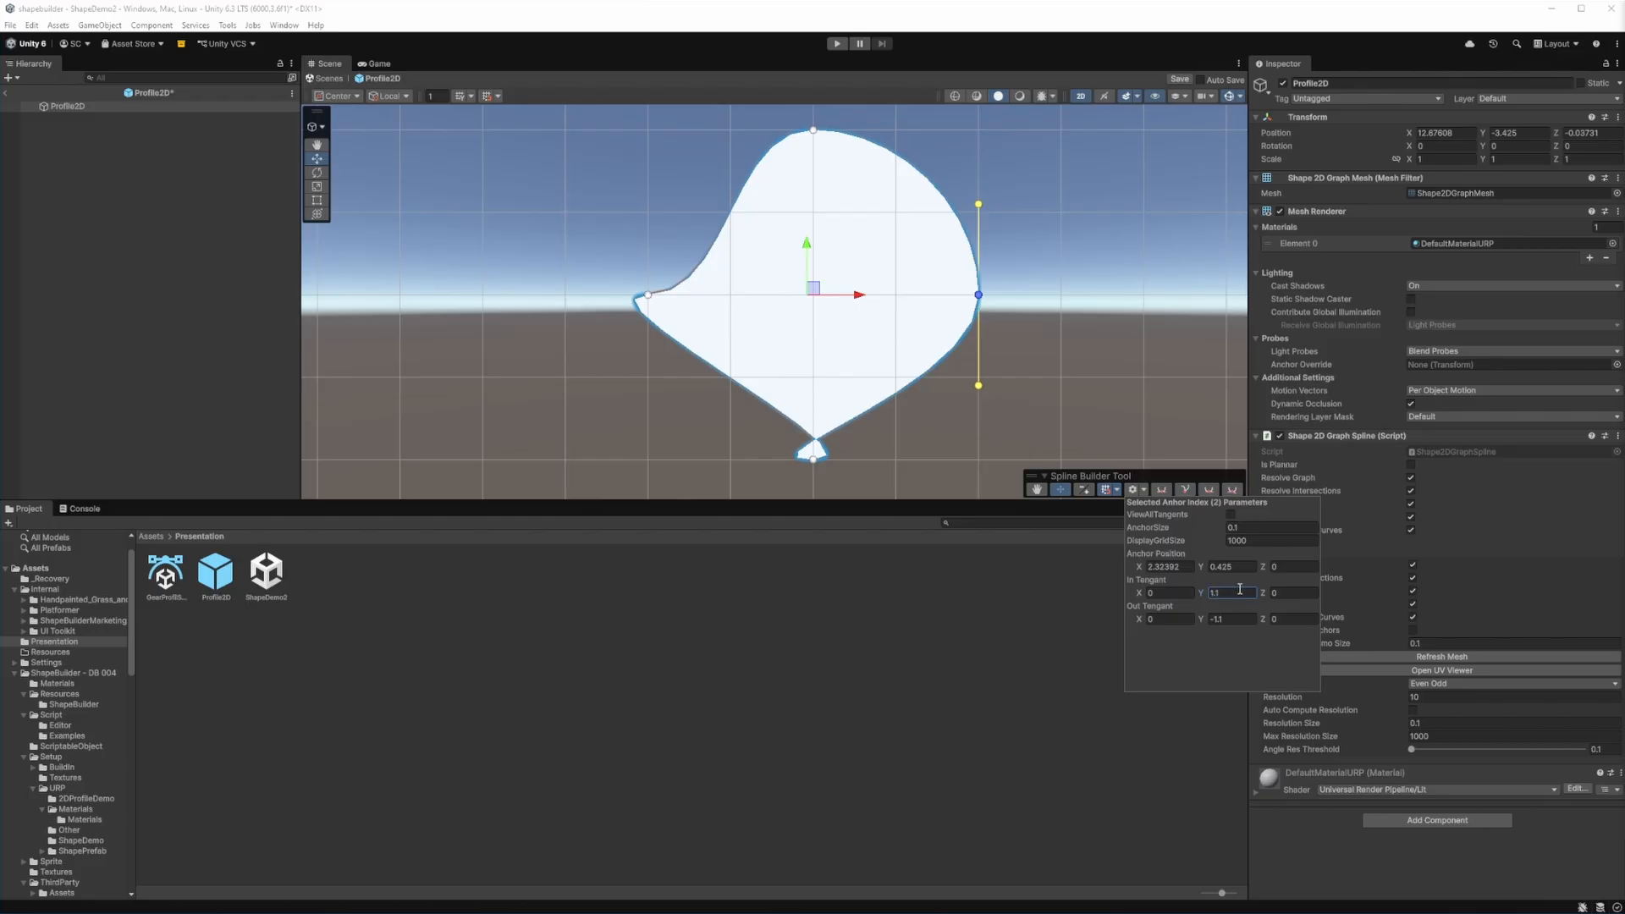
Set the top anchor's horizontal tangent length to 1.1 and reverse the bottom anchor's horizontal tangents
left_click(813, 132)
left_click(1143, 490)
left_click(1170, 594)
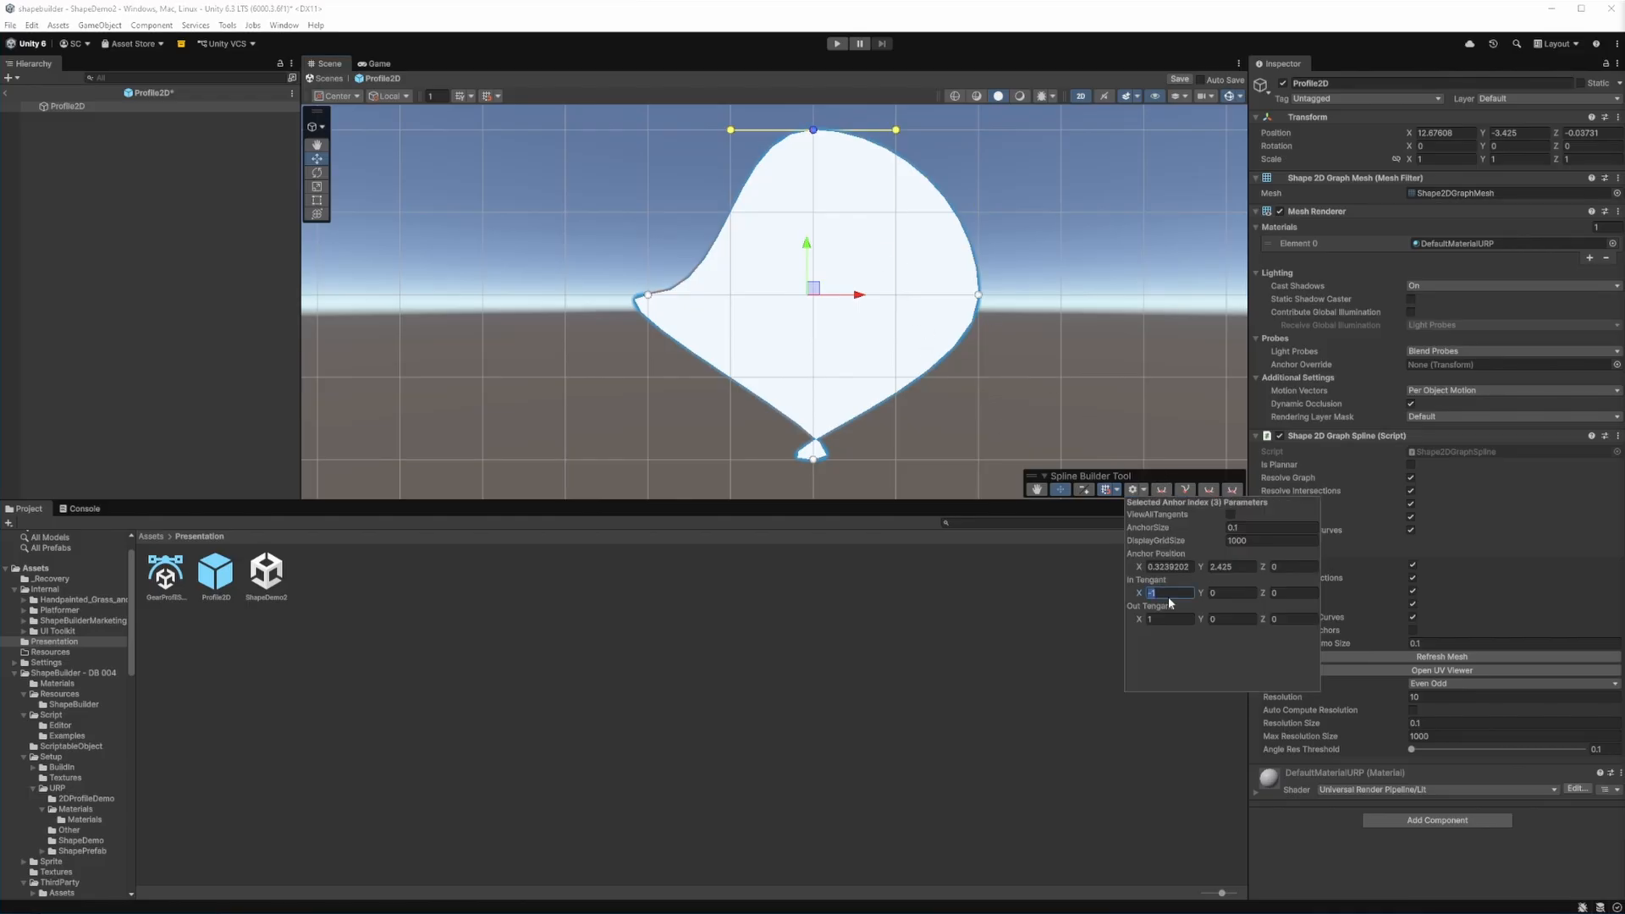
type("1.1")
left_click(813, 460)
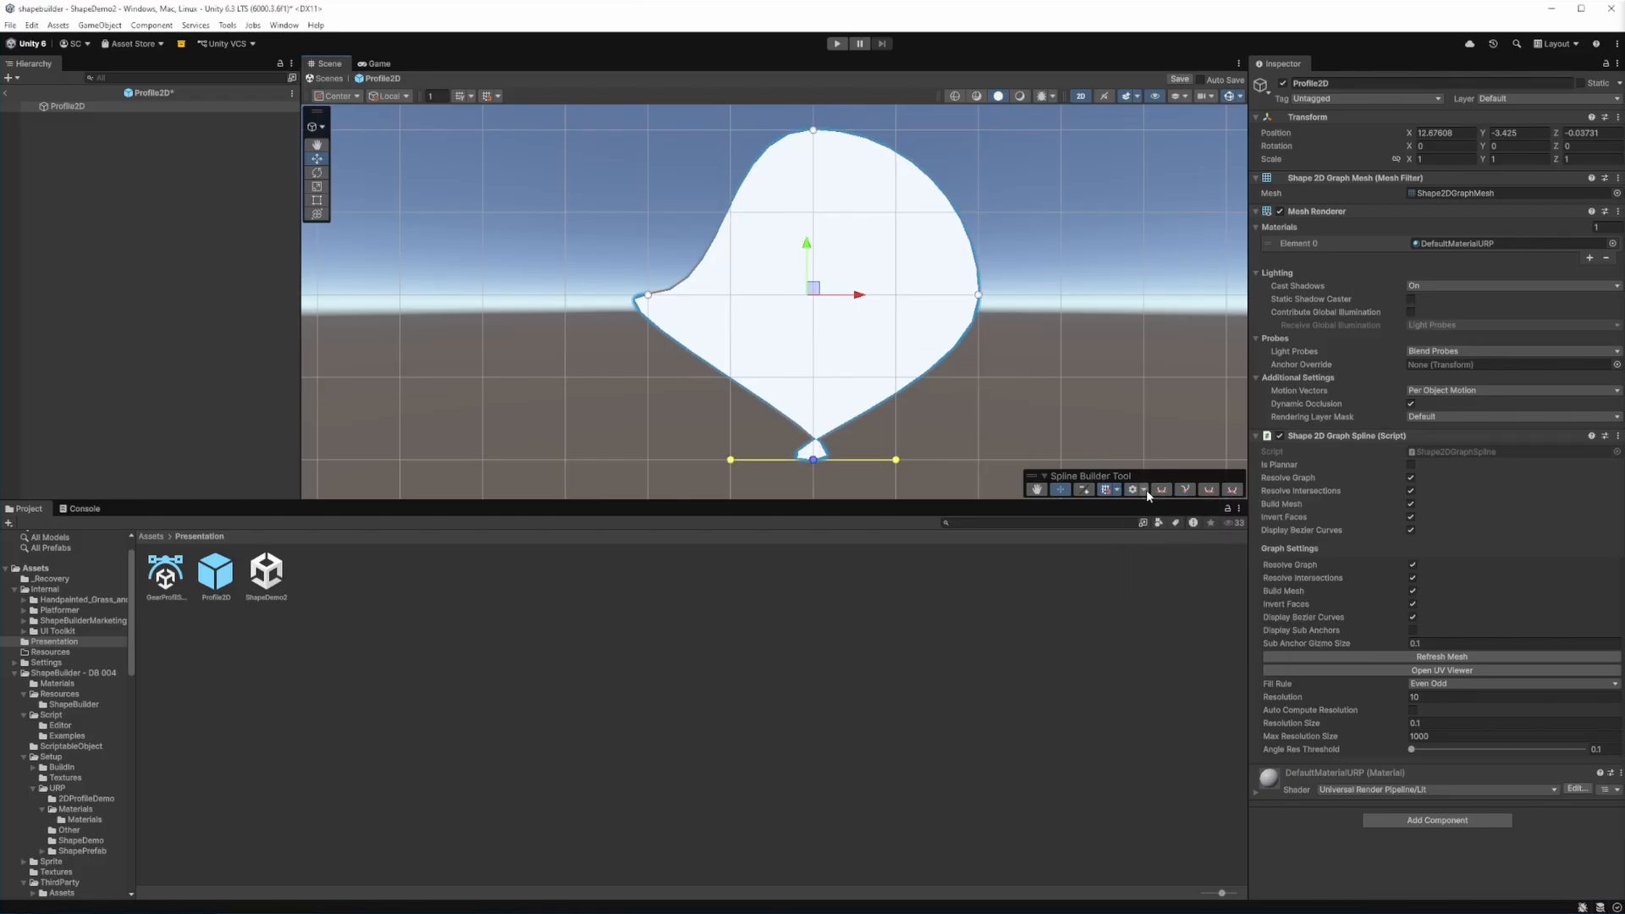
left_click(1143, 491)
left_click(1168, 594)
type("1")
Round the profile's left side by setting the left anchor's In Tangent Y to -1.1 and Out Tangent Y to 1.1
left_click(647, 295)
left_click(1144, 490)
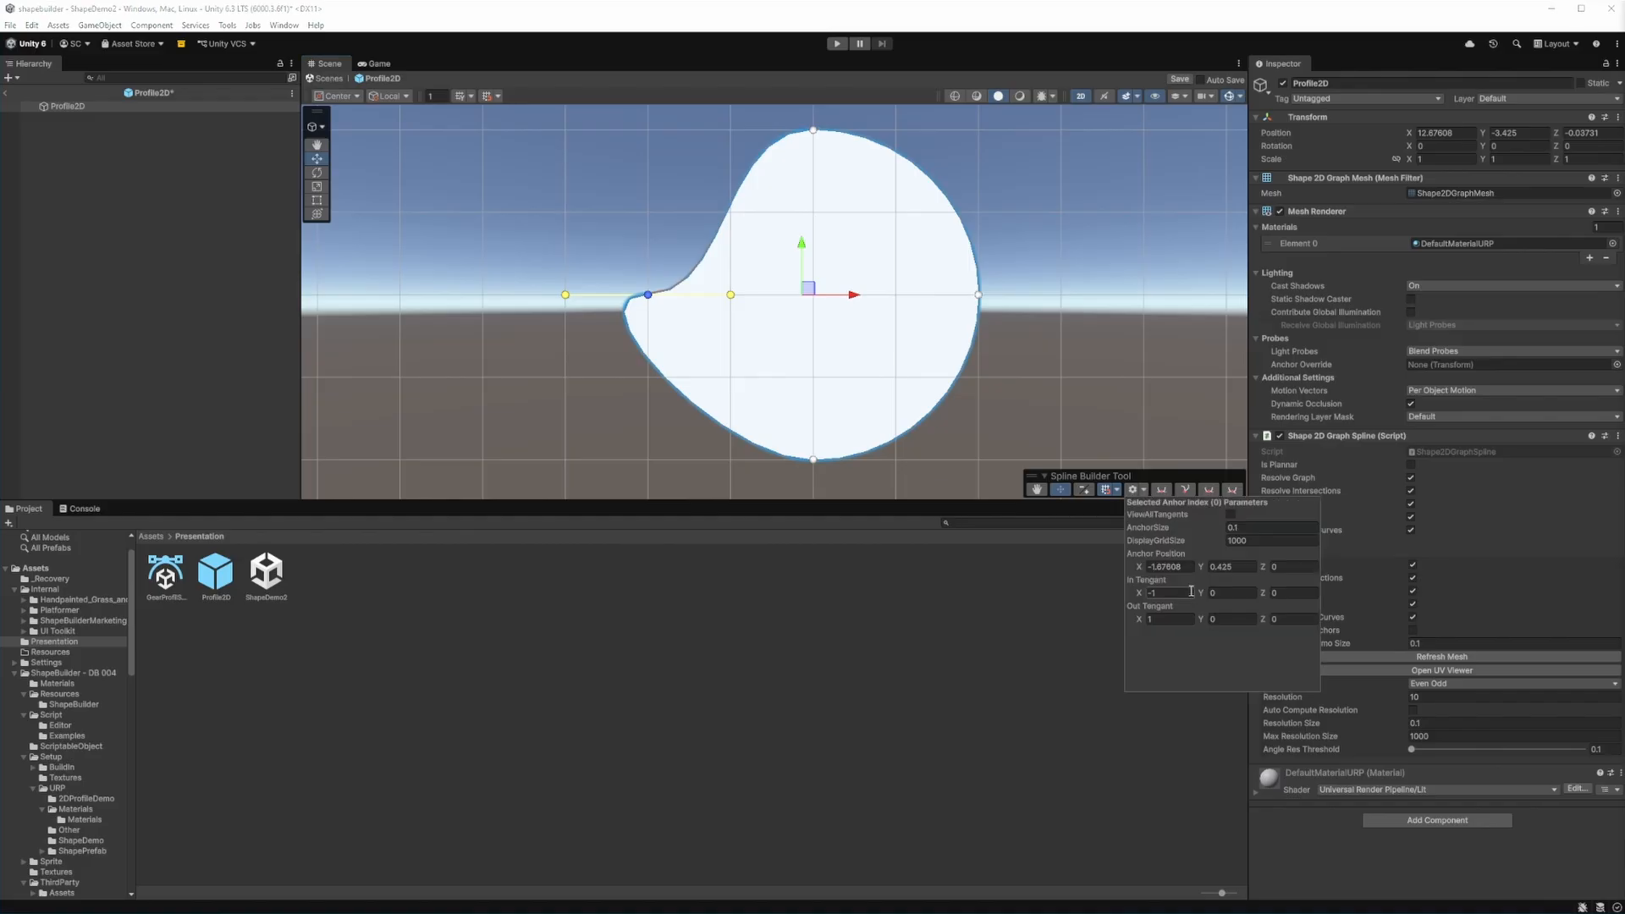
left_click(1234, 596)
type("-1.1")
left_click(1231, 619)
type("1.1")
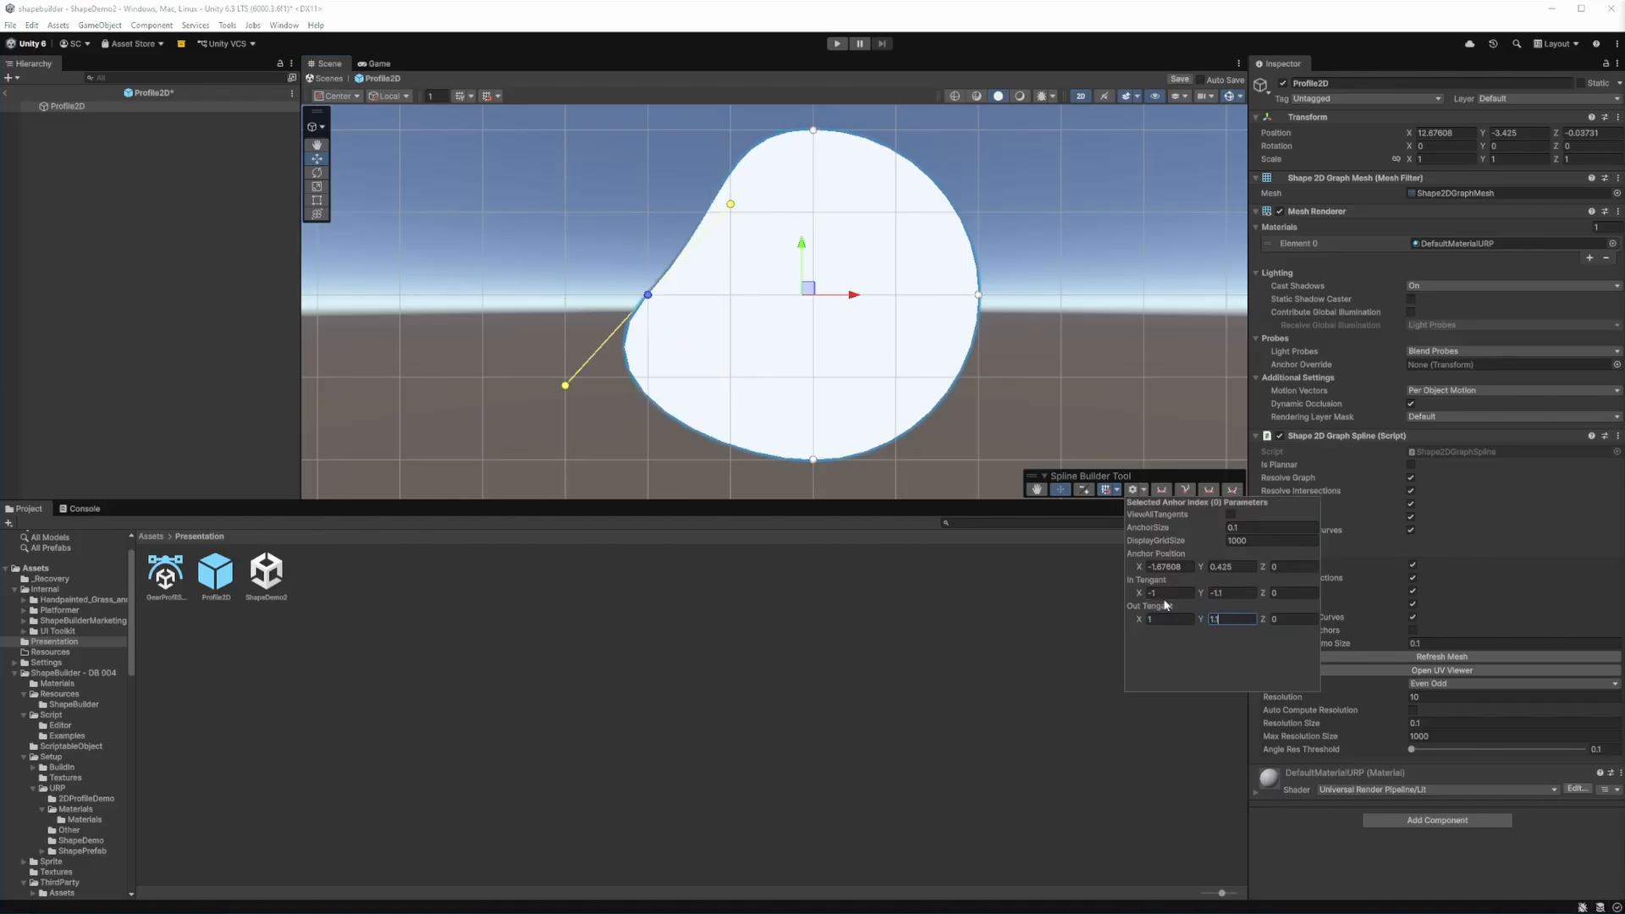
Draw a diamond hole about 2 units wide at the circle's centre and return to the main scene
left_click(771, 207)
left_click(859, 294)
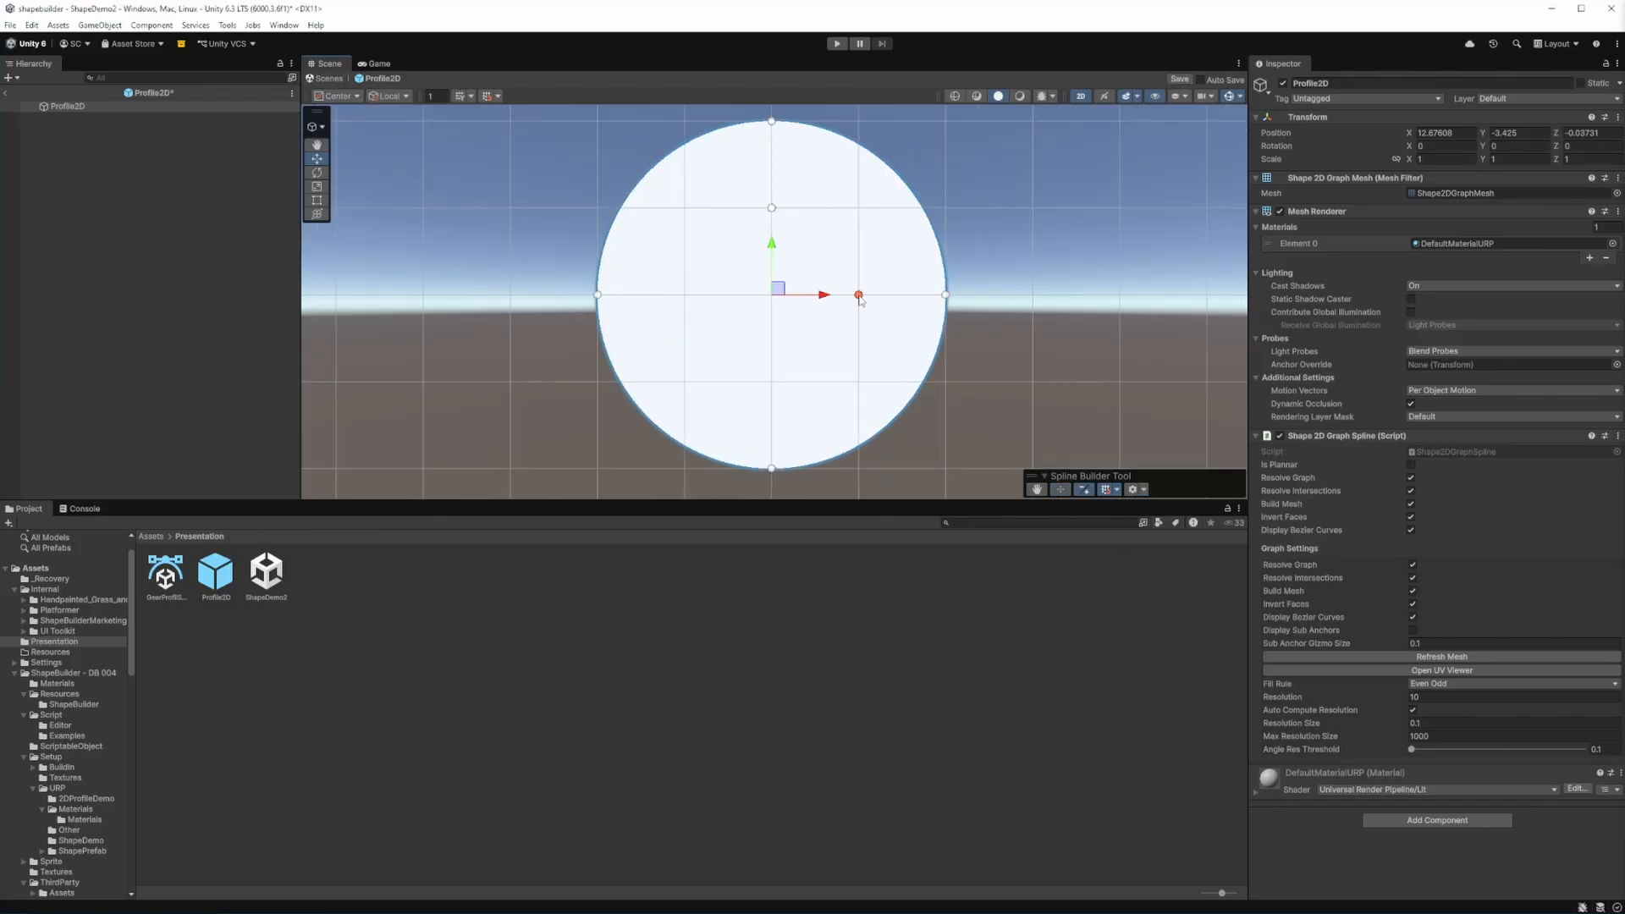
left_click(771, 380)
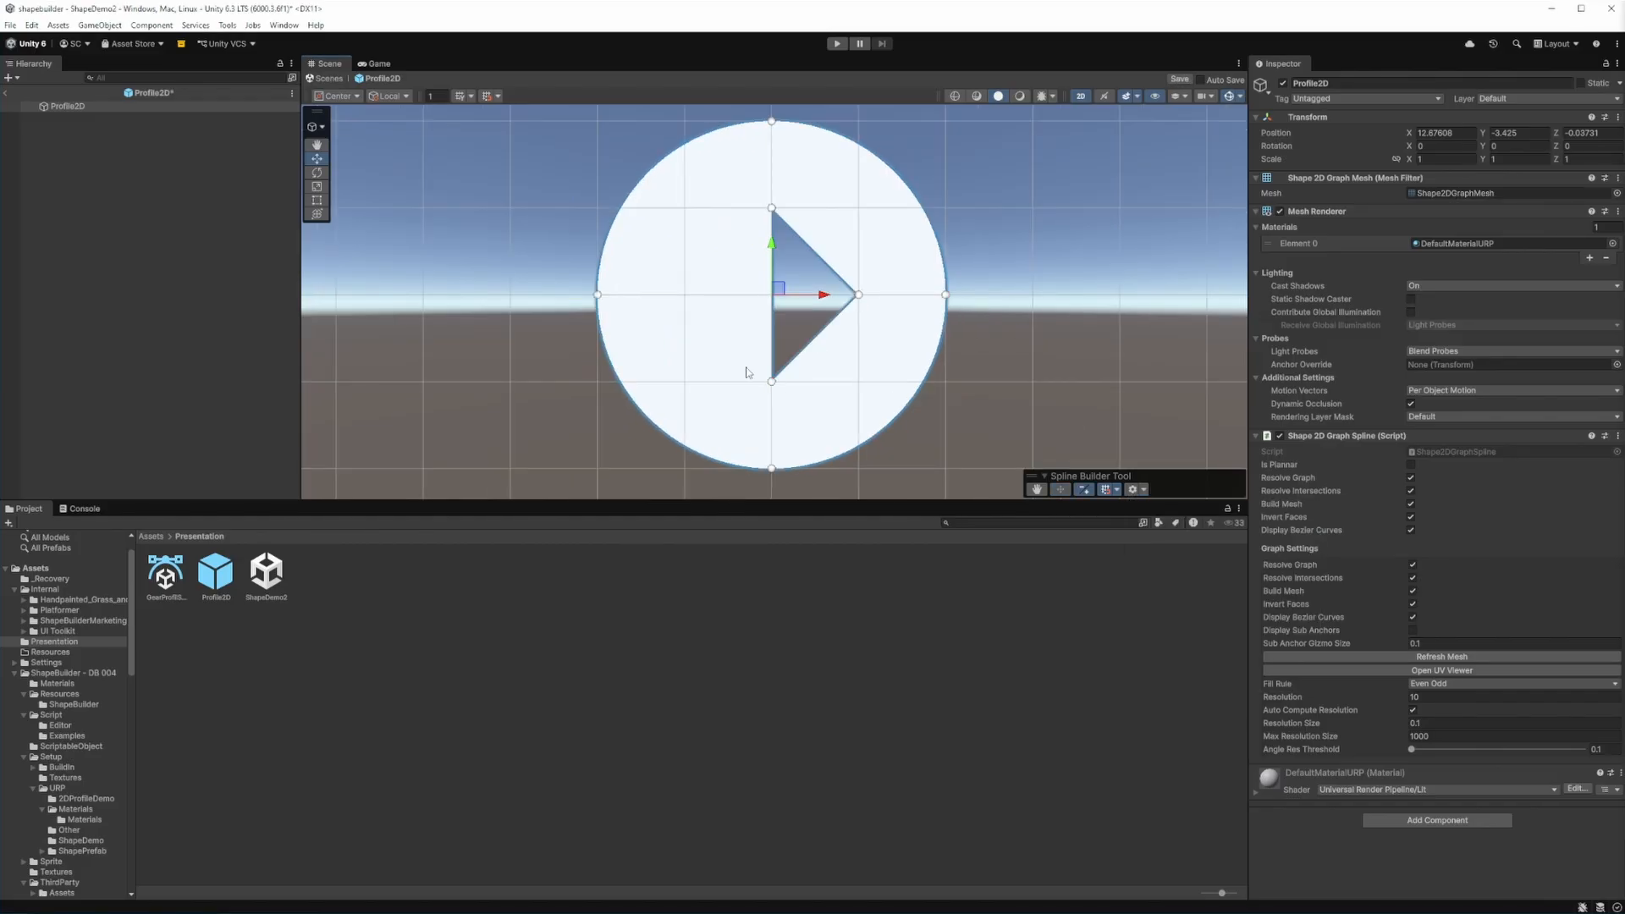
left_click(684, 294)
left_click(6, 94)
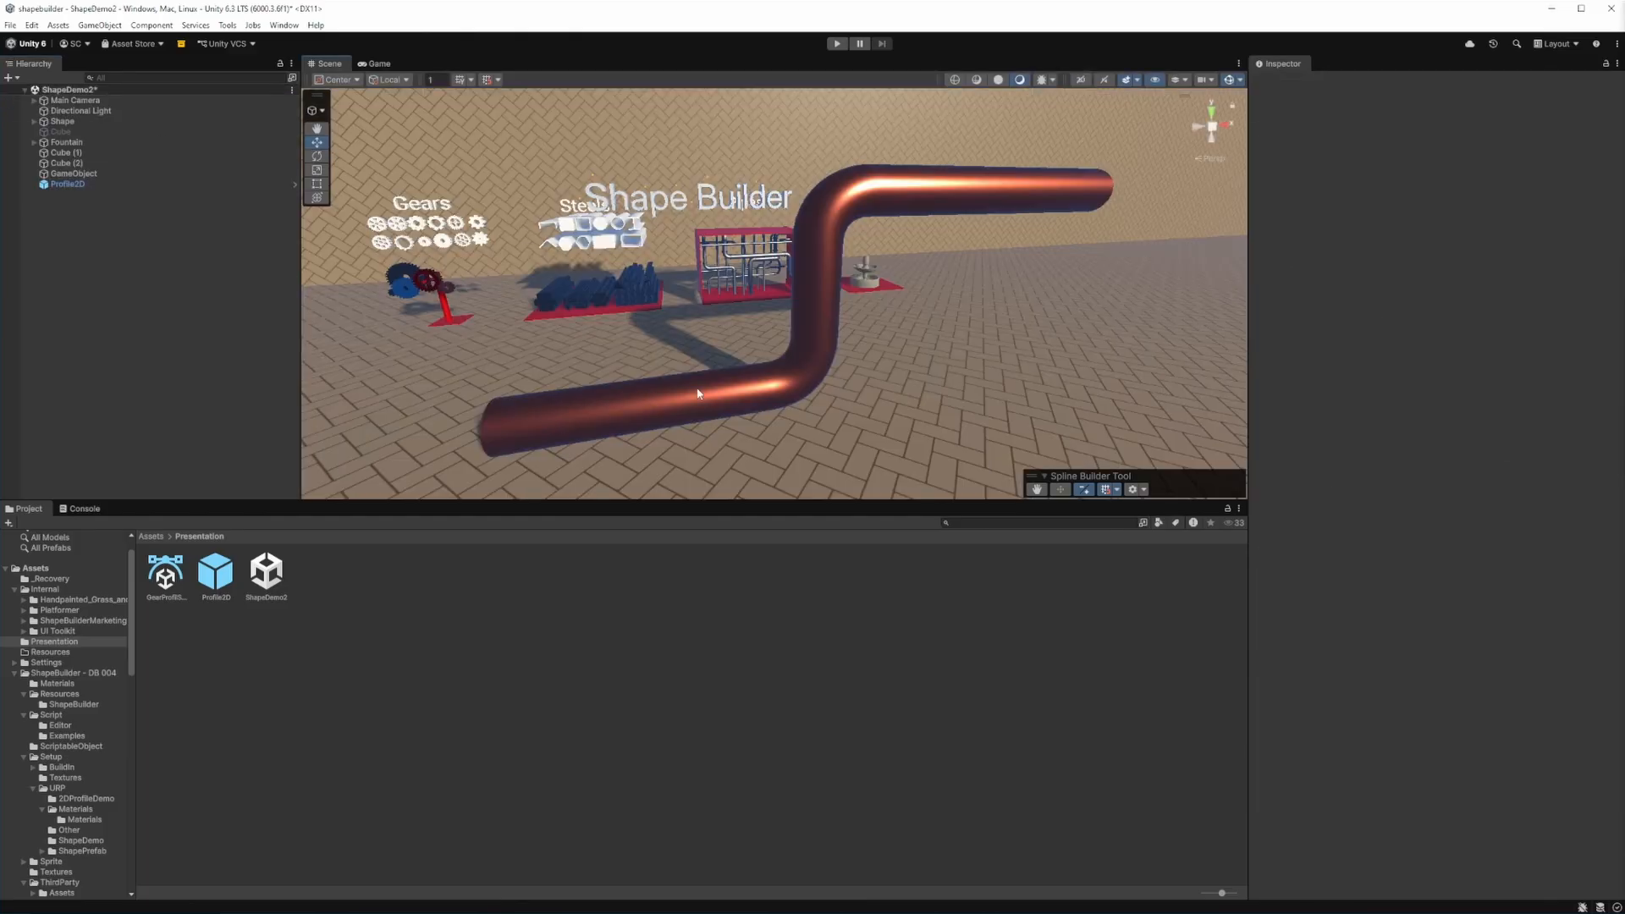
Assign the Profile2D prefab as the copper pipe's Vertical Profile
left_click(701, 394)
left_click_drag(701, 394, 1073, 222, "alt")
middle_click_drag(1073, 221, 946, 319)
left_click_drag(946, 319, 1020, 312, "alt")
scroll(1325, 536, "down", 15)
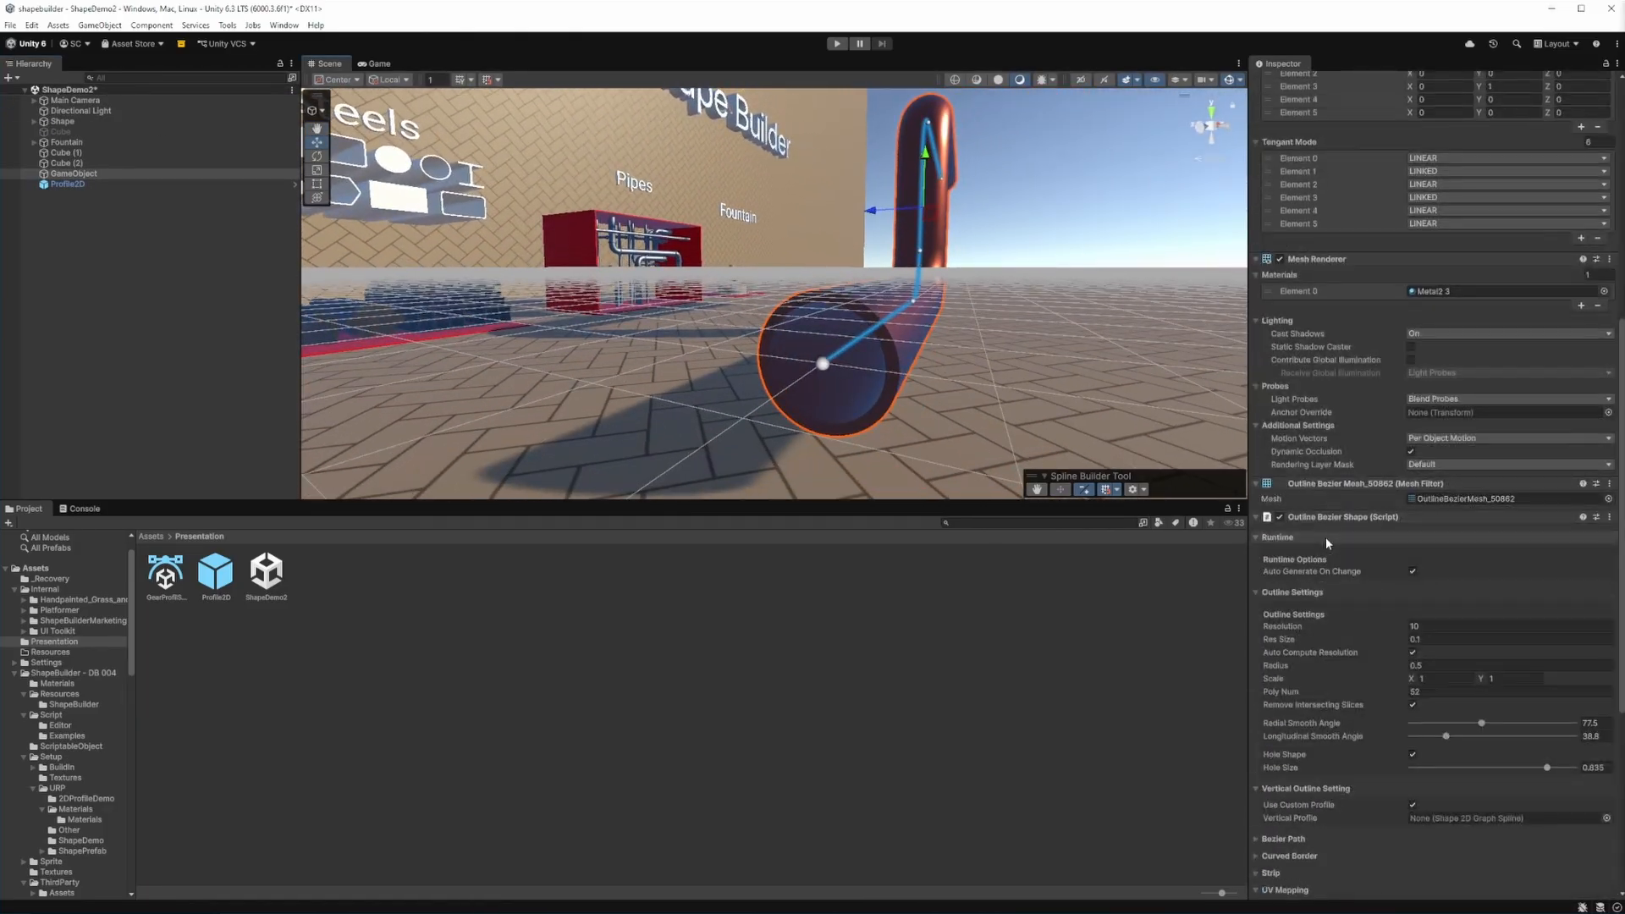
left_click_drag(1410, 511, 1481, 500)
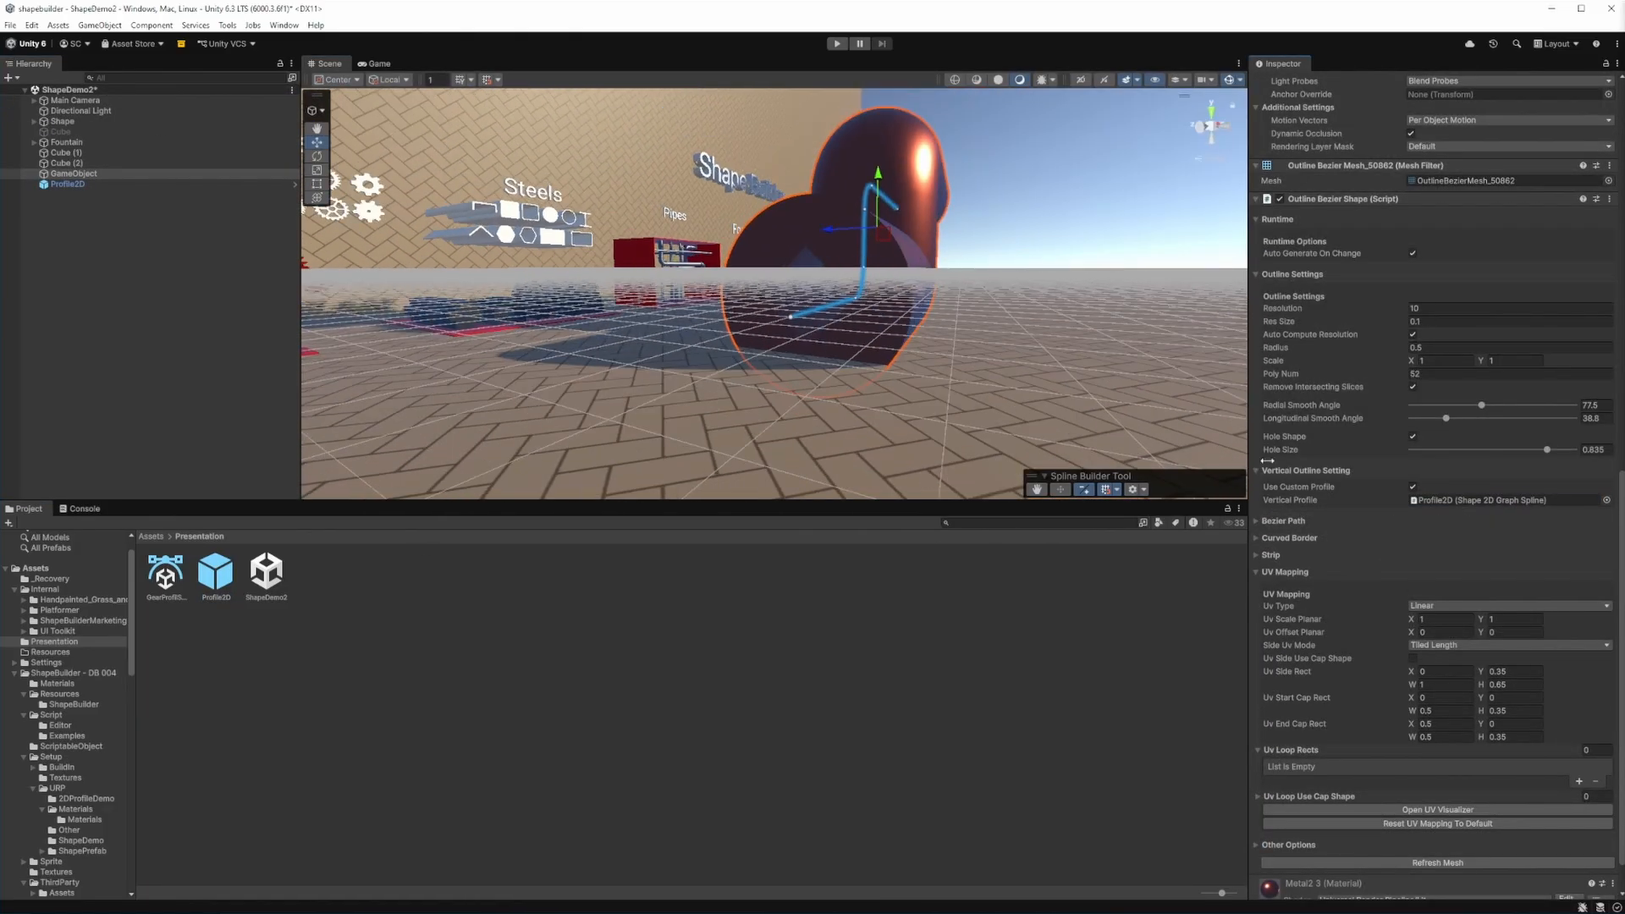
Set the pipe outline's Scale to 0.5 in X and 0.5 in Y
scroll(1443, 474, "up", 3)
left_click(1447, 467)
type("0.5")
key("Tab")
type("0.5")
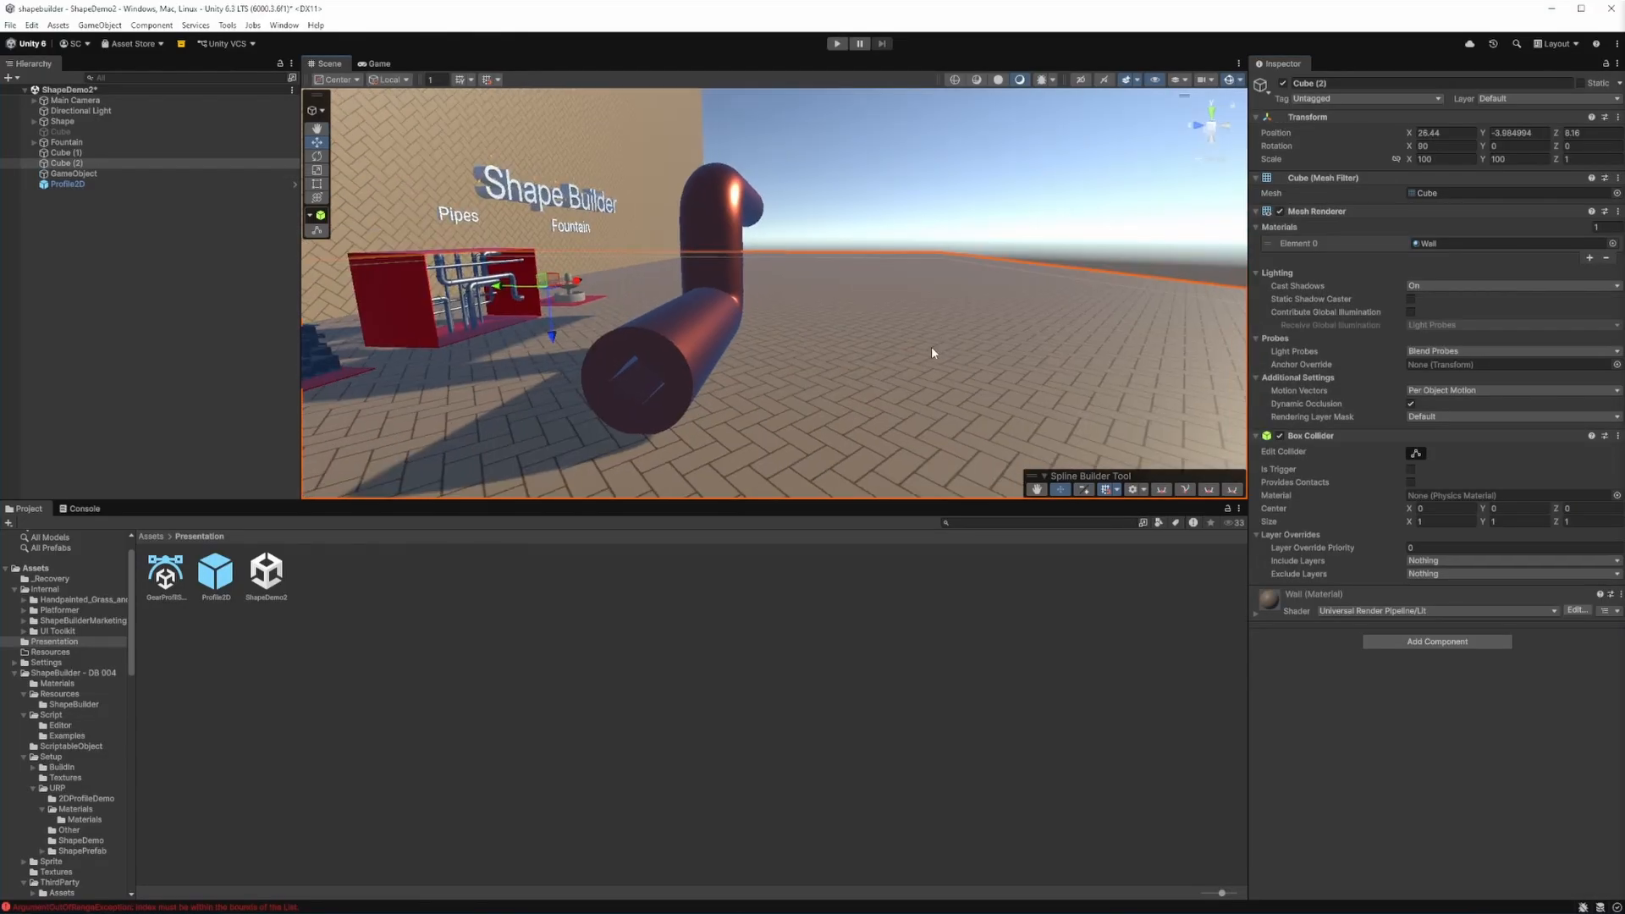
Check the pipe's open end up close, clear the selection and save the scene
left_click_drag(932, 348, 916, 298, "alt")
left_click(1005, 201)
key("ctrl+s")
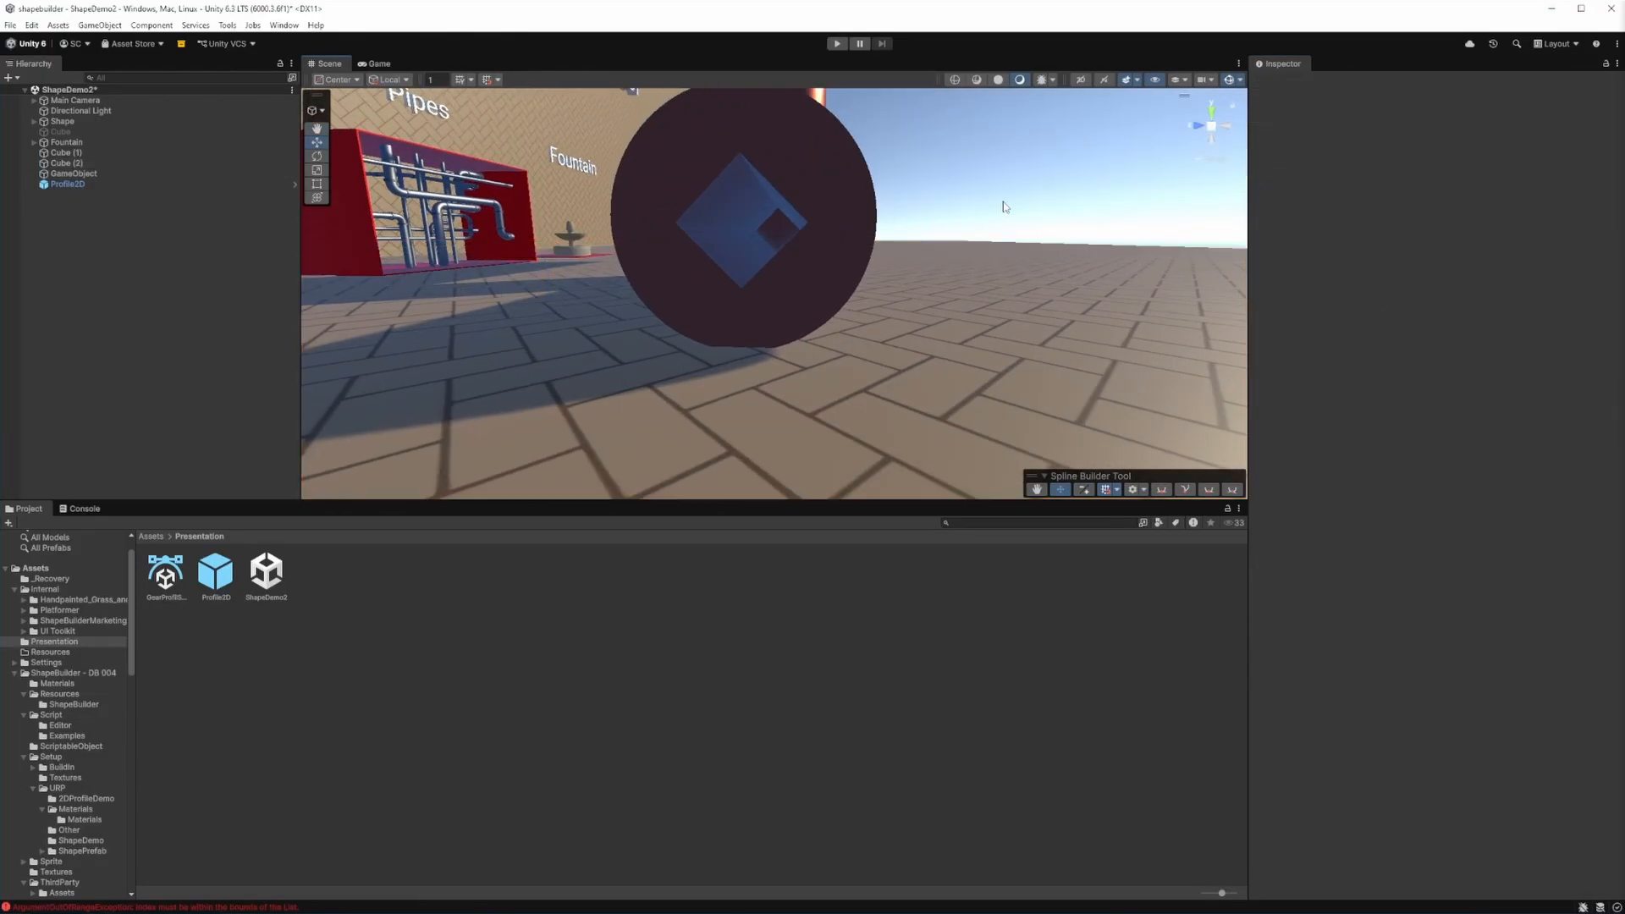
View the whole bent pipe, then examine the GearProfilSVG vector image in an enlarged preview
scroll(1006, 203, "down", 4)
left_click_drag(1003, 205, 840, 301, "alt")
key("w")
right_click_drag(840, 300, 819, 145)
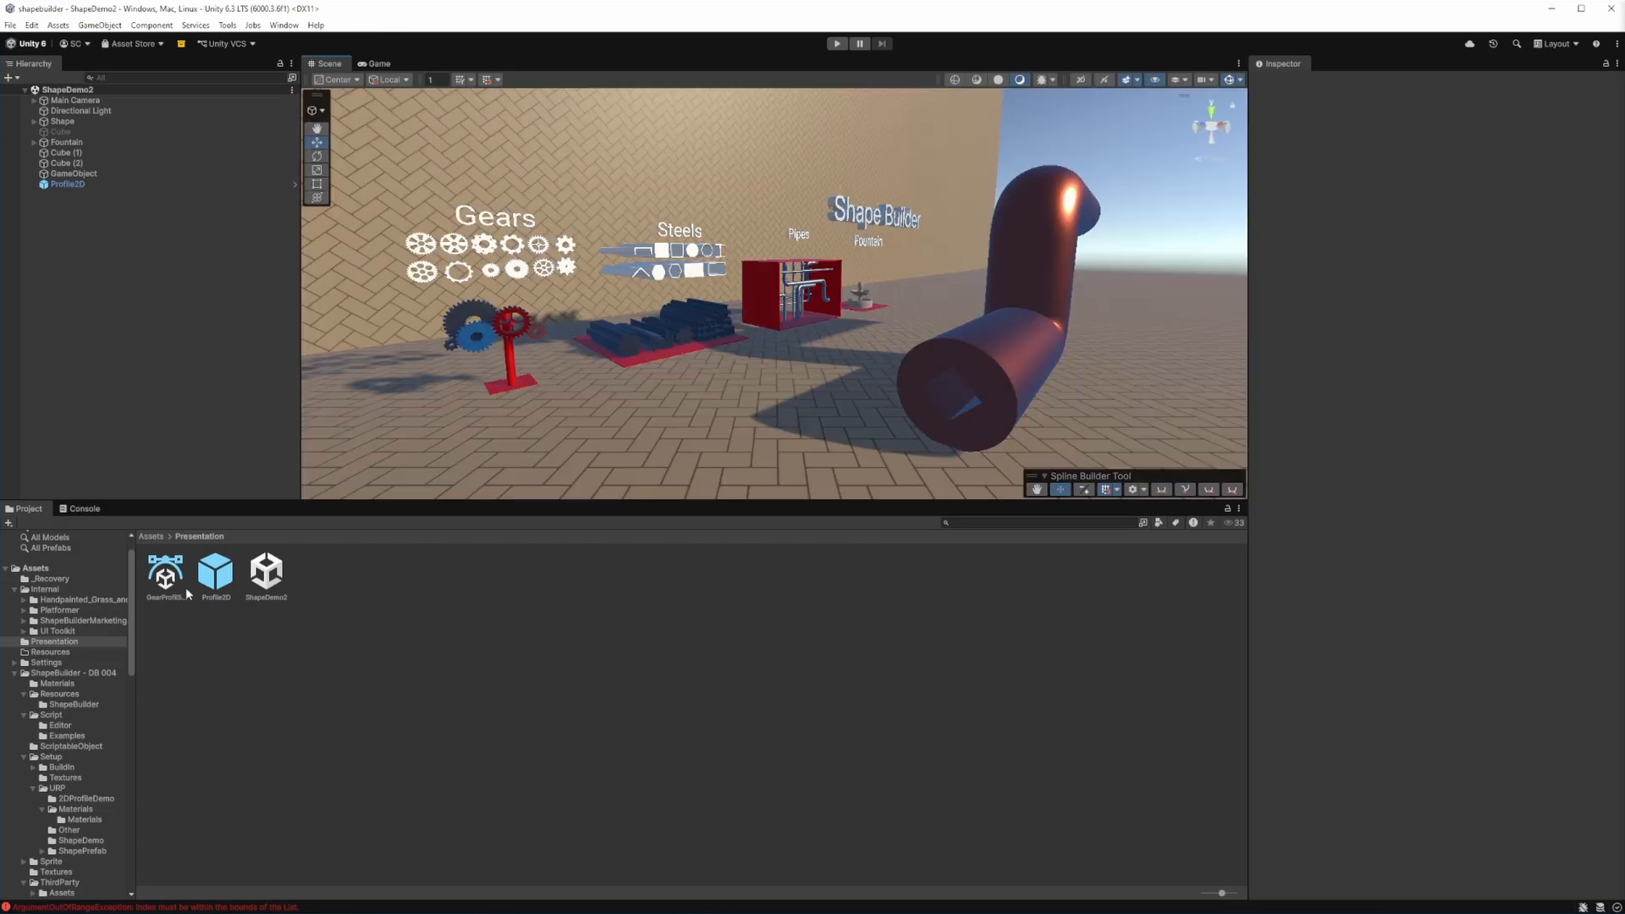
left_click(166, 573)
left_click_drag(1464, 789, 1464, 476)
Import GearProfilSVG.svg through Shape Builder with the Even Odd fill rule
left_click(100, 25)
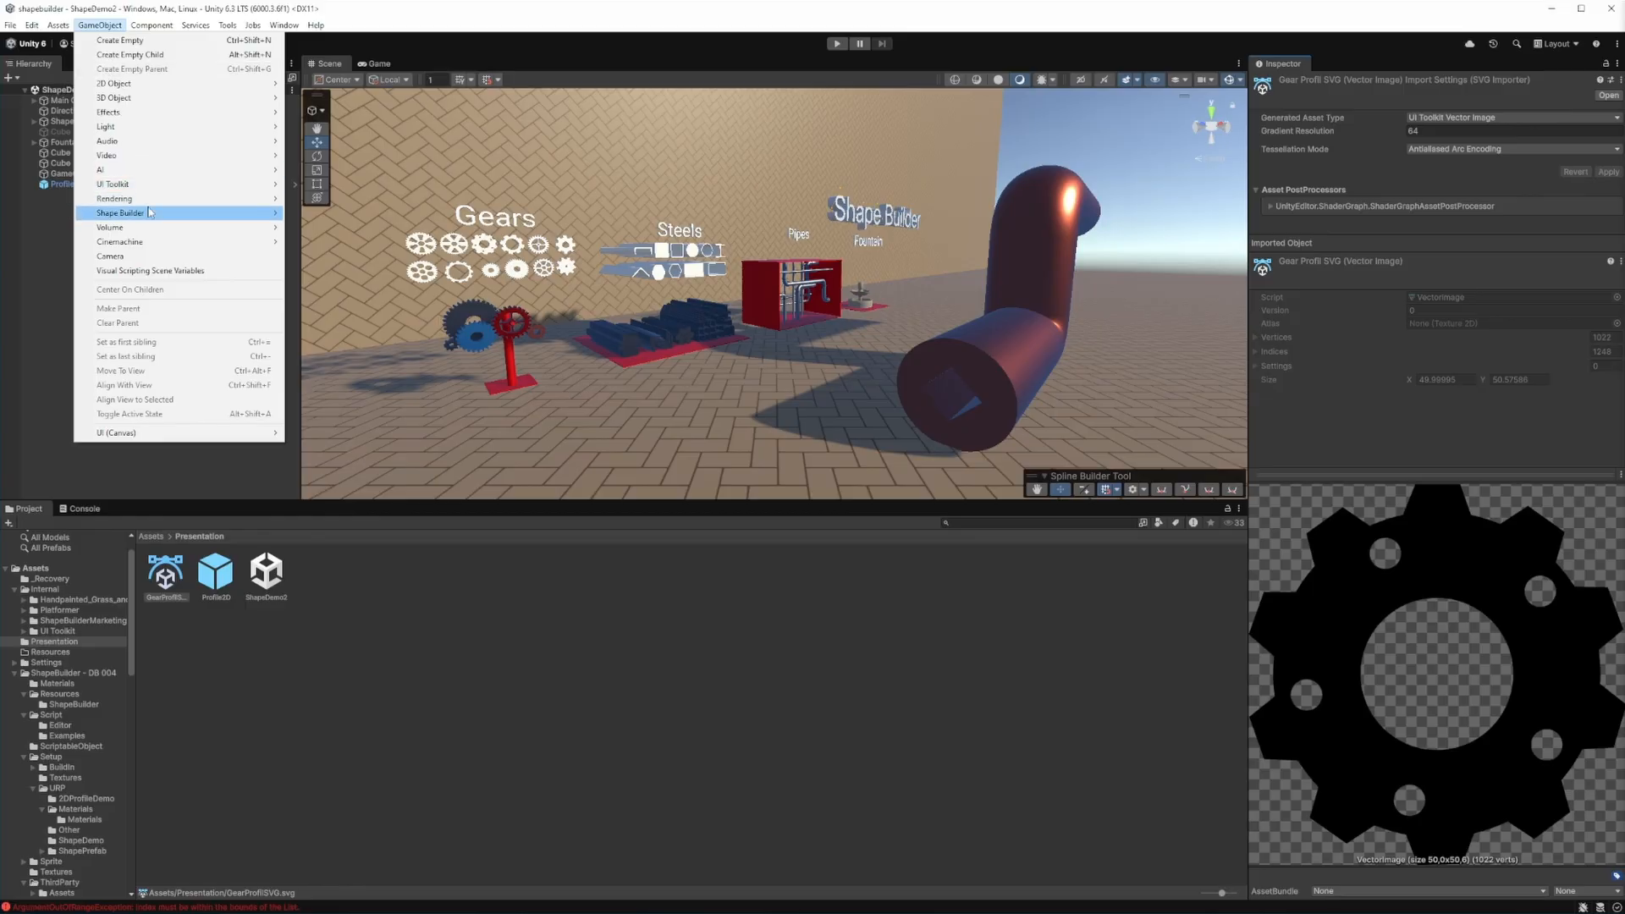
mouse_move(169, 212)
left_click(372, 213)
double_click(480, 254)
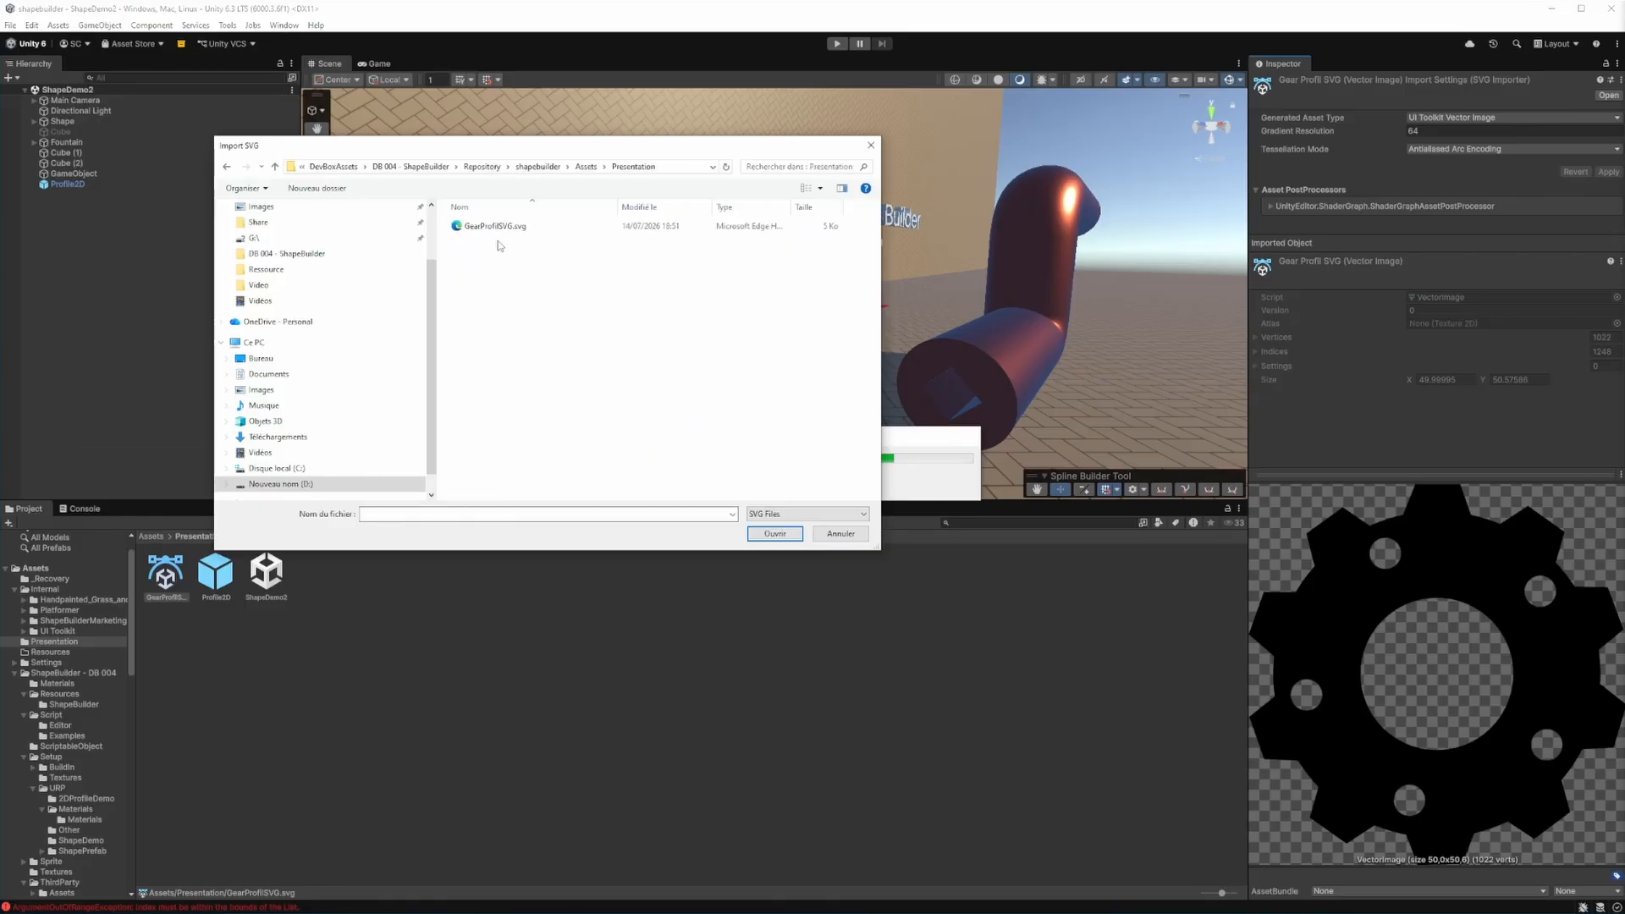
double_click(497, 228)
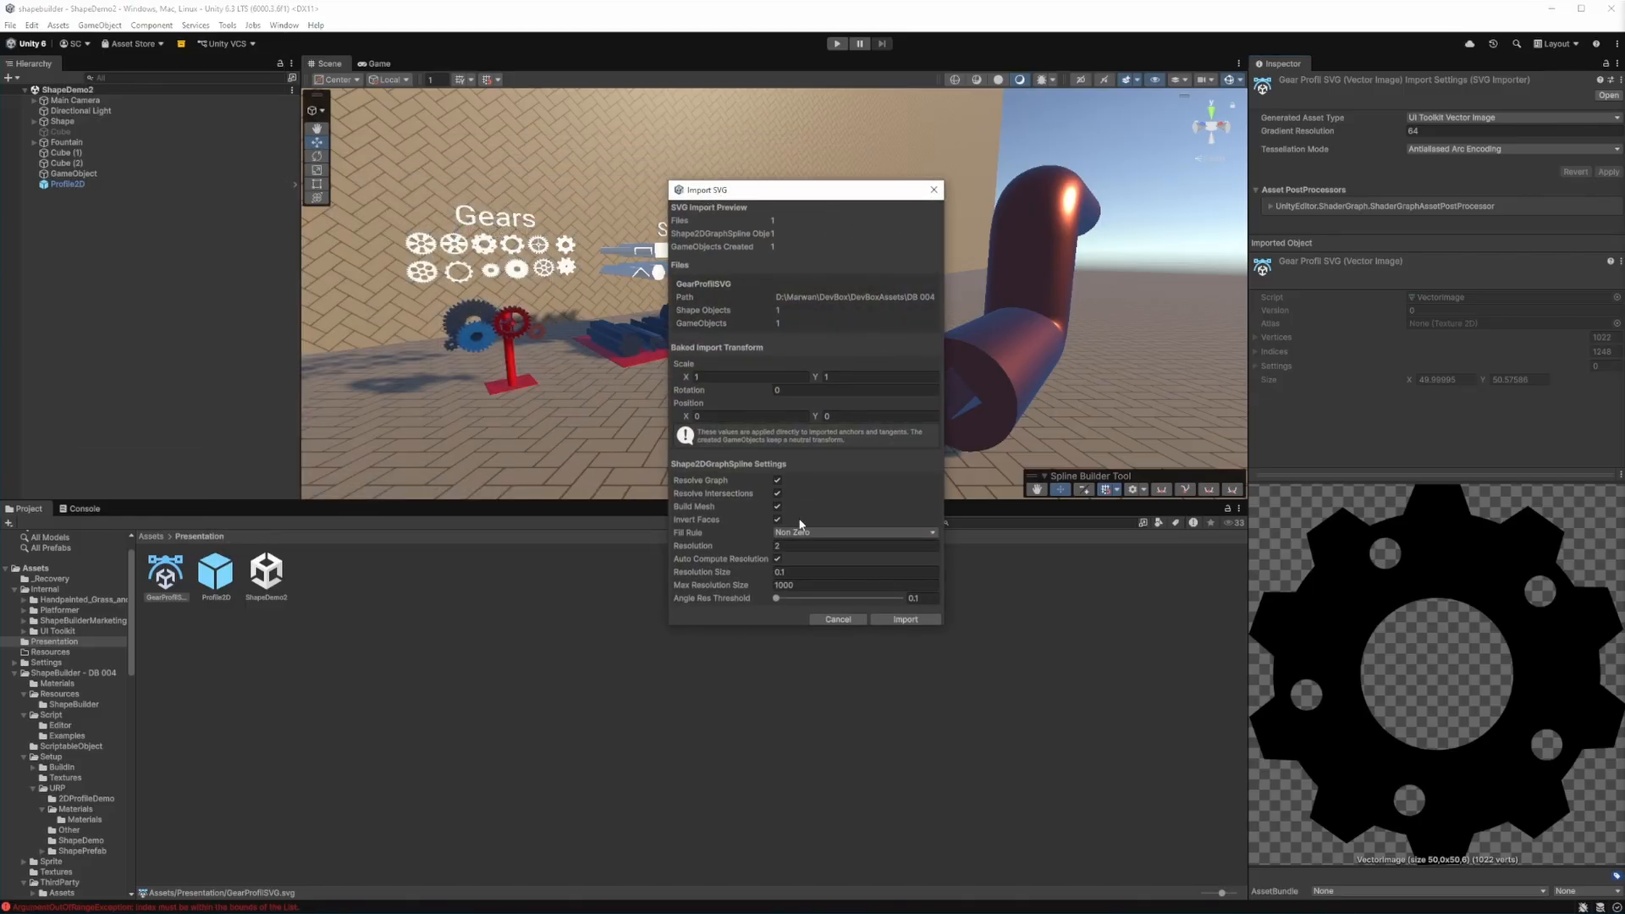
left_click(800, 531)
left_click(801, 562)
left_click(902, 619)
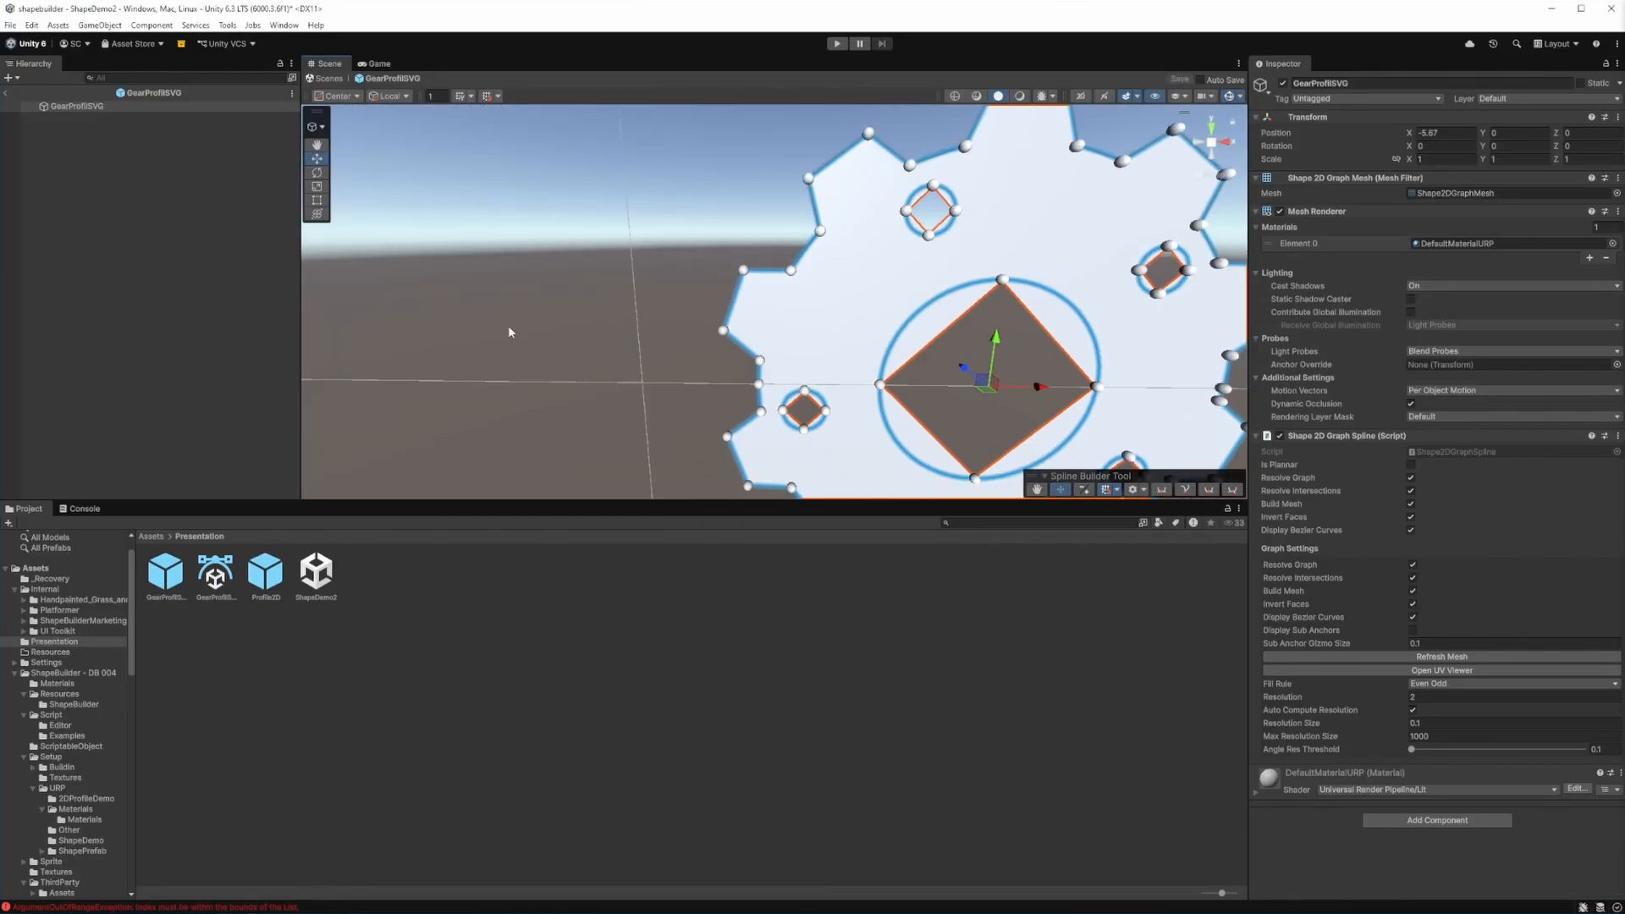
Turn off Auto Compute Resolution for the imported gear shape and set its Resolution to 10
scroll(753, 306, "up", 5)
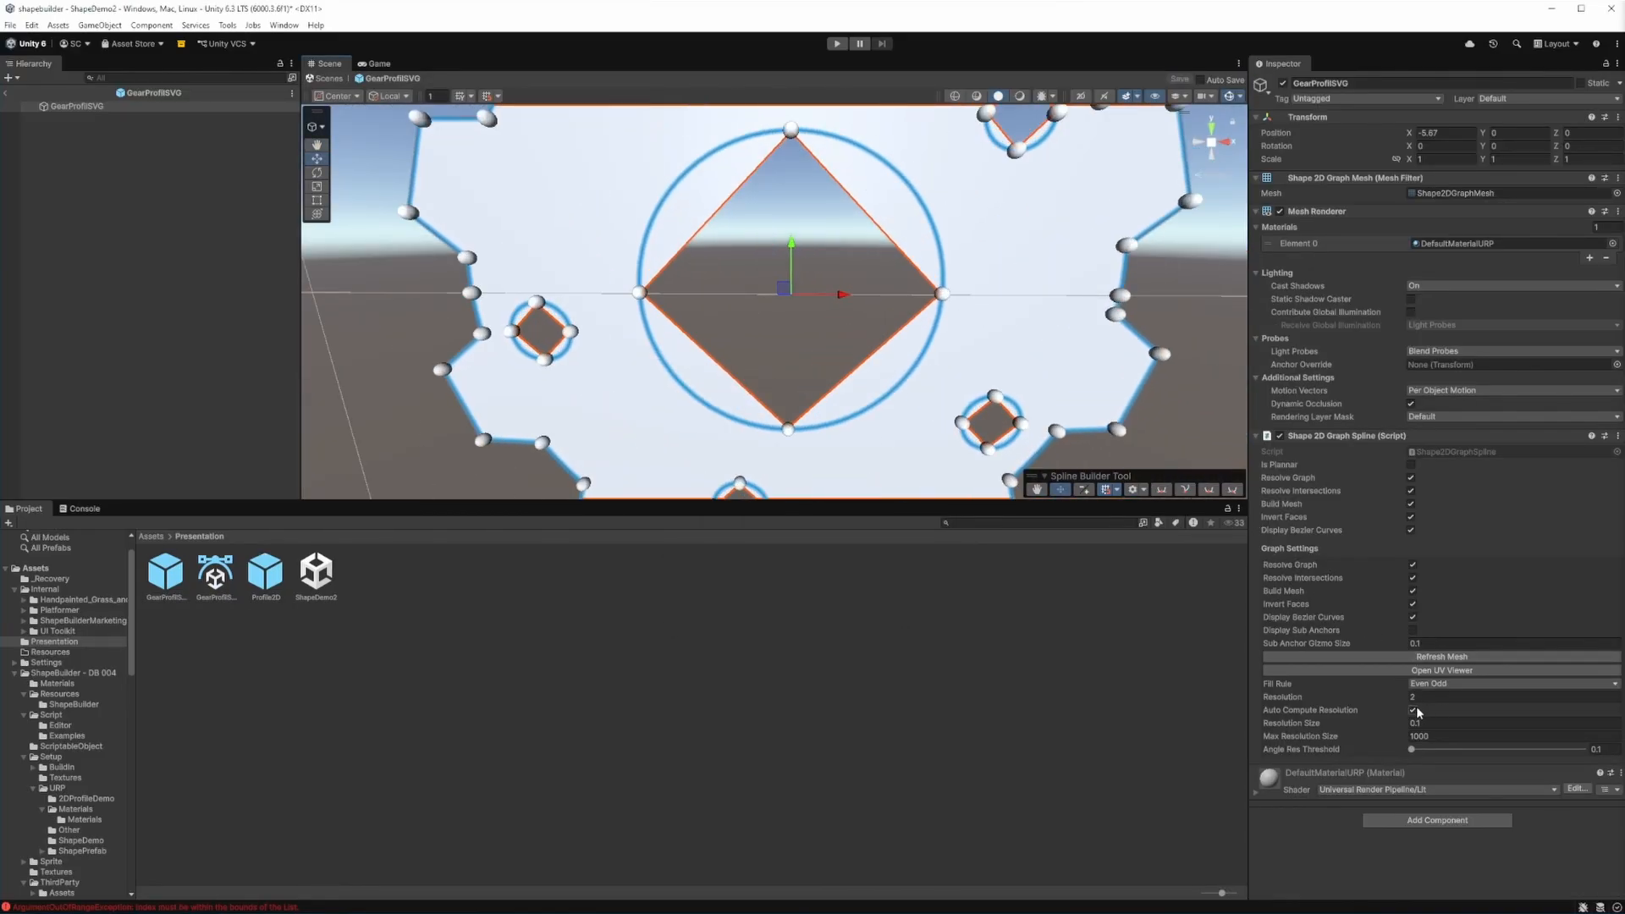
left_click(1412, 710)
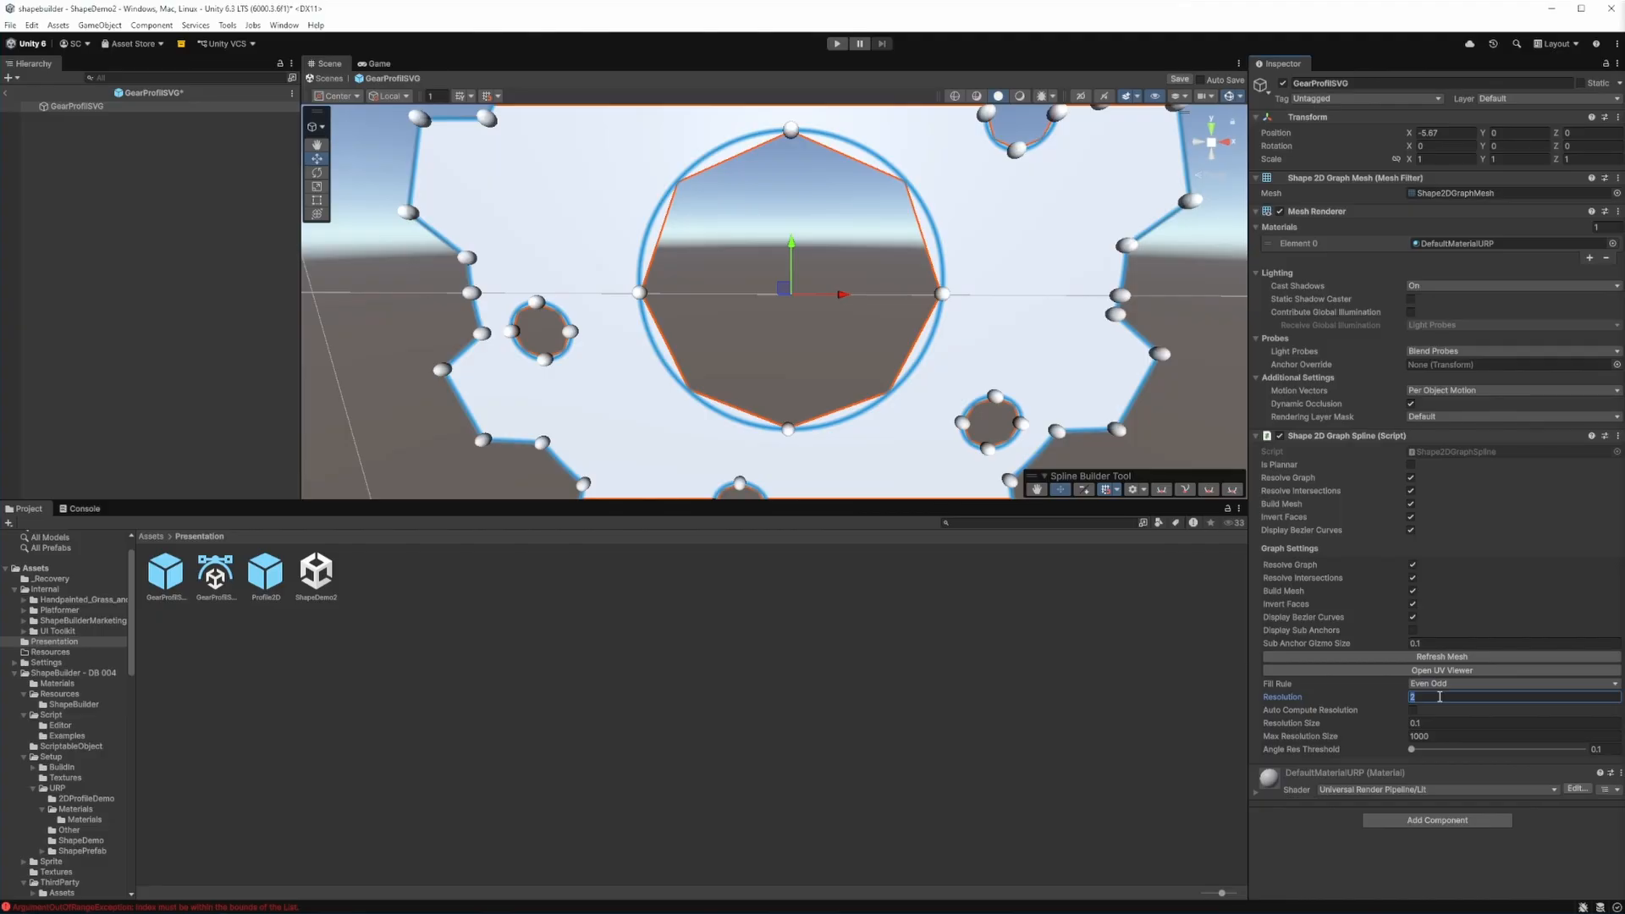
type("10")
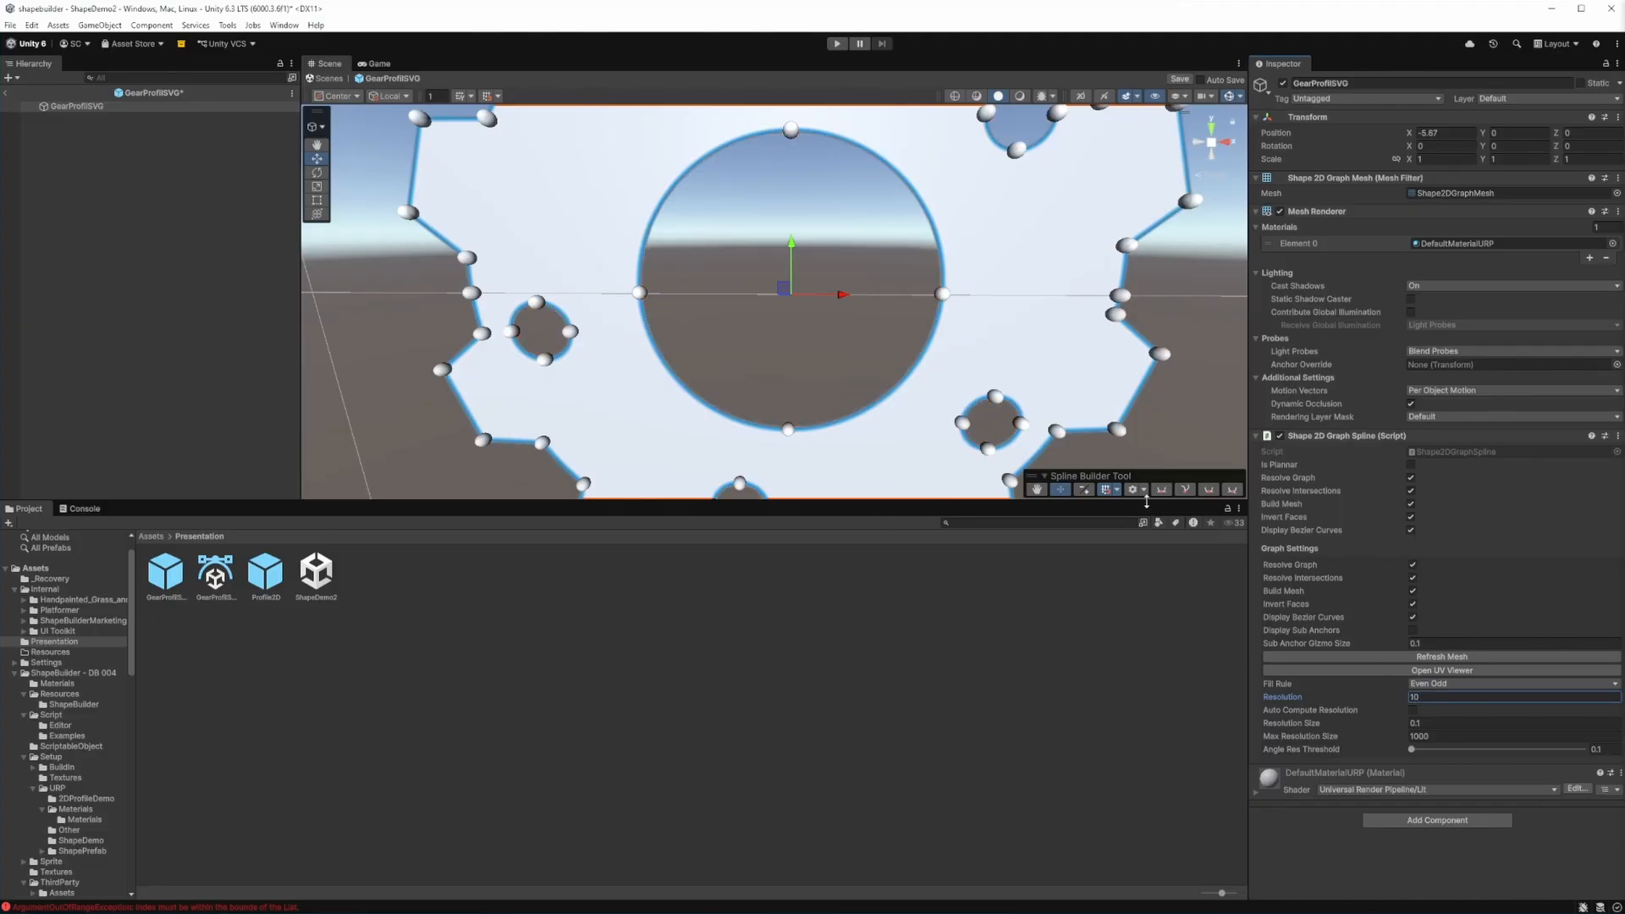
scroll(970, 314, "down", 8)
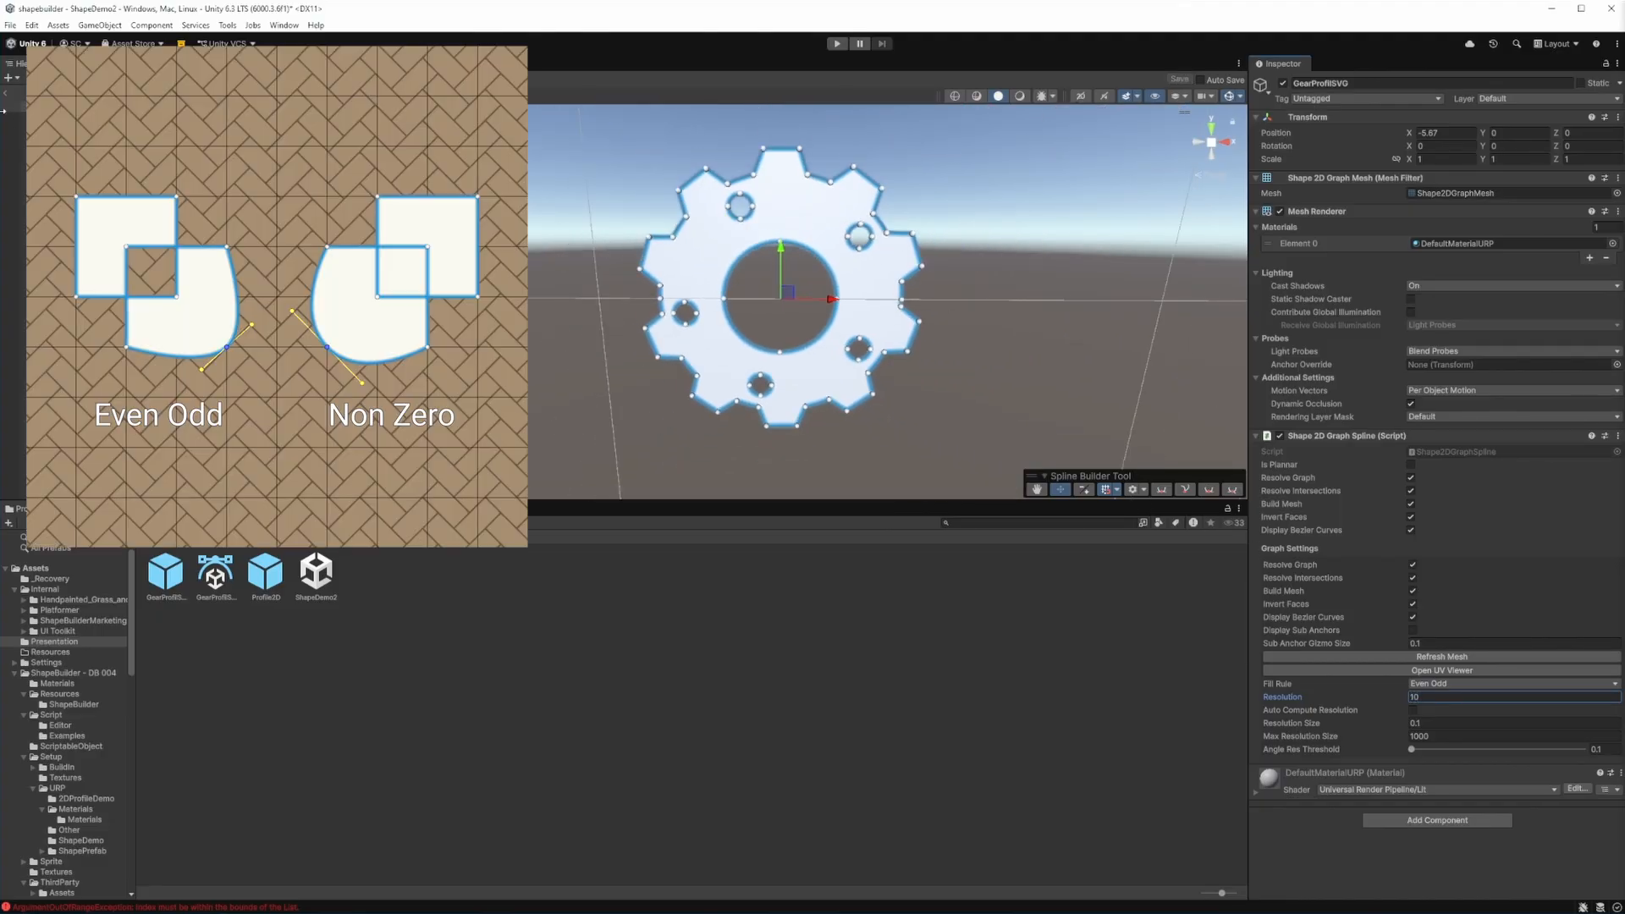
In the main scene, assign GearProfilSVG as the bent pipe's Vertical Profile and refresh its mesh
left_click(6, 98)
mouse_move(734, 262)
middle_mouse_down()
mouse_move(748, 275)
mouse_move(734, 267)
middle_mouse_up()
left_click(734, 267)
scroll(745, 275, "down", 10)
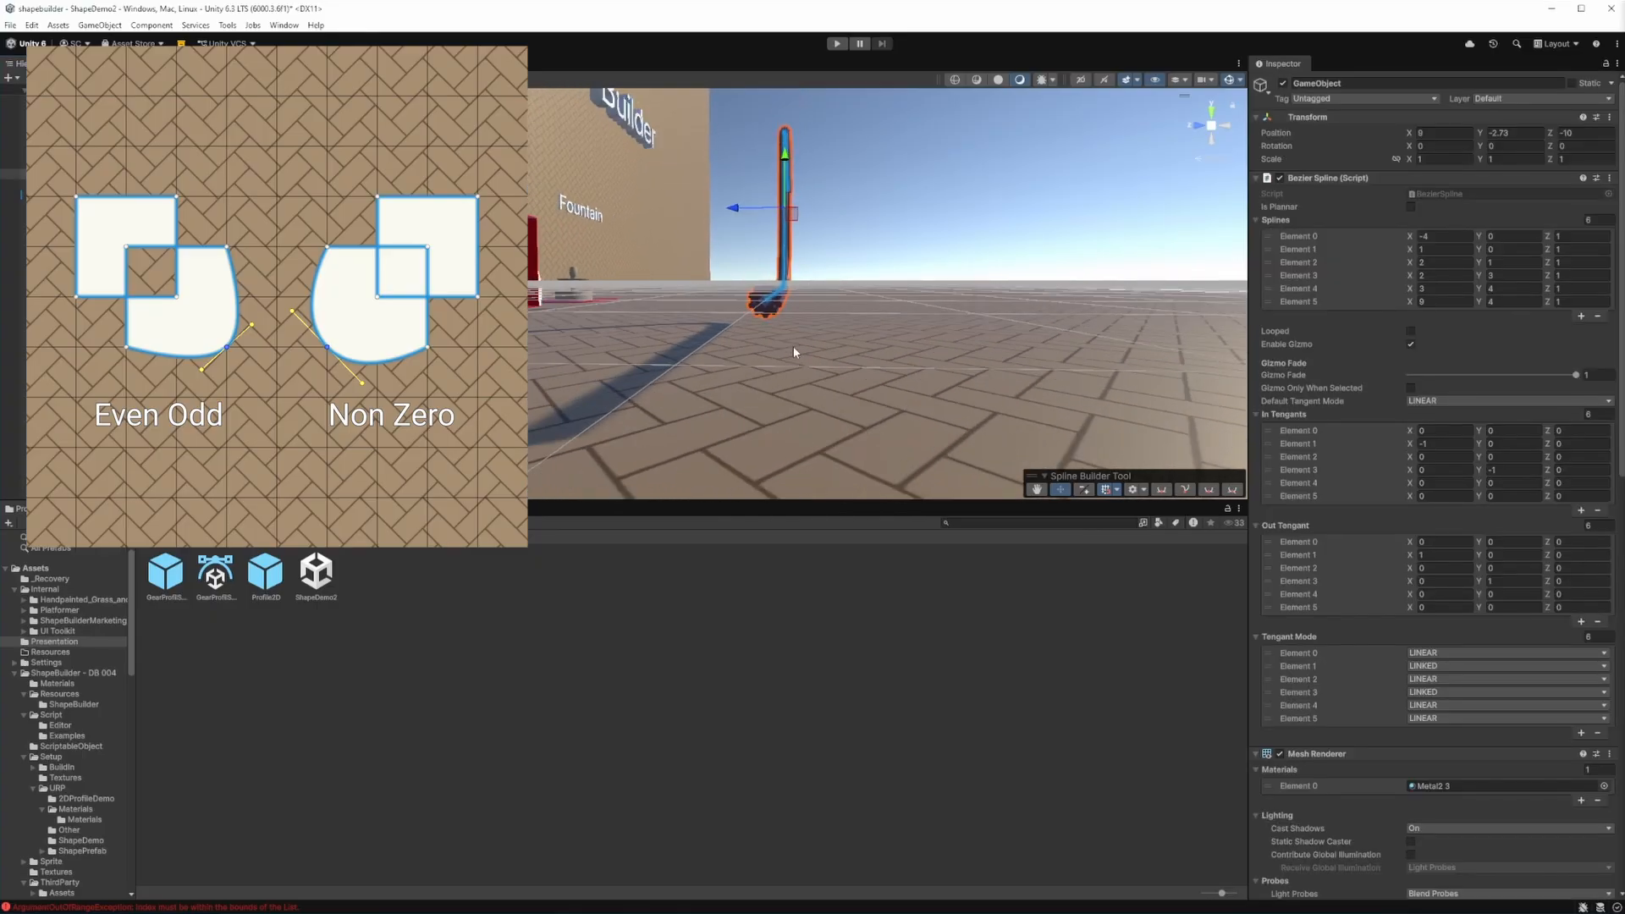
scroll(794, 347, "up", 5)
scroll(1286, 453, "down", 3)
scroll(1315, 460, "down", 20)
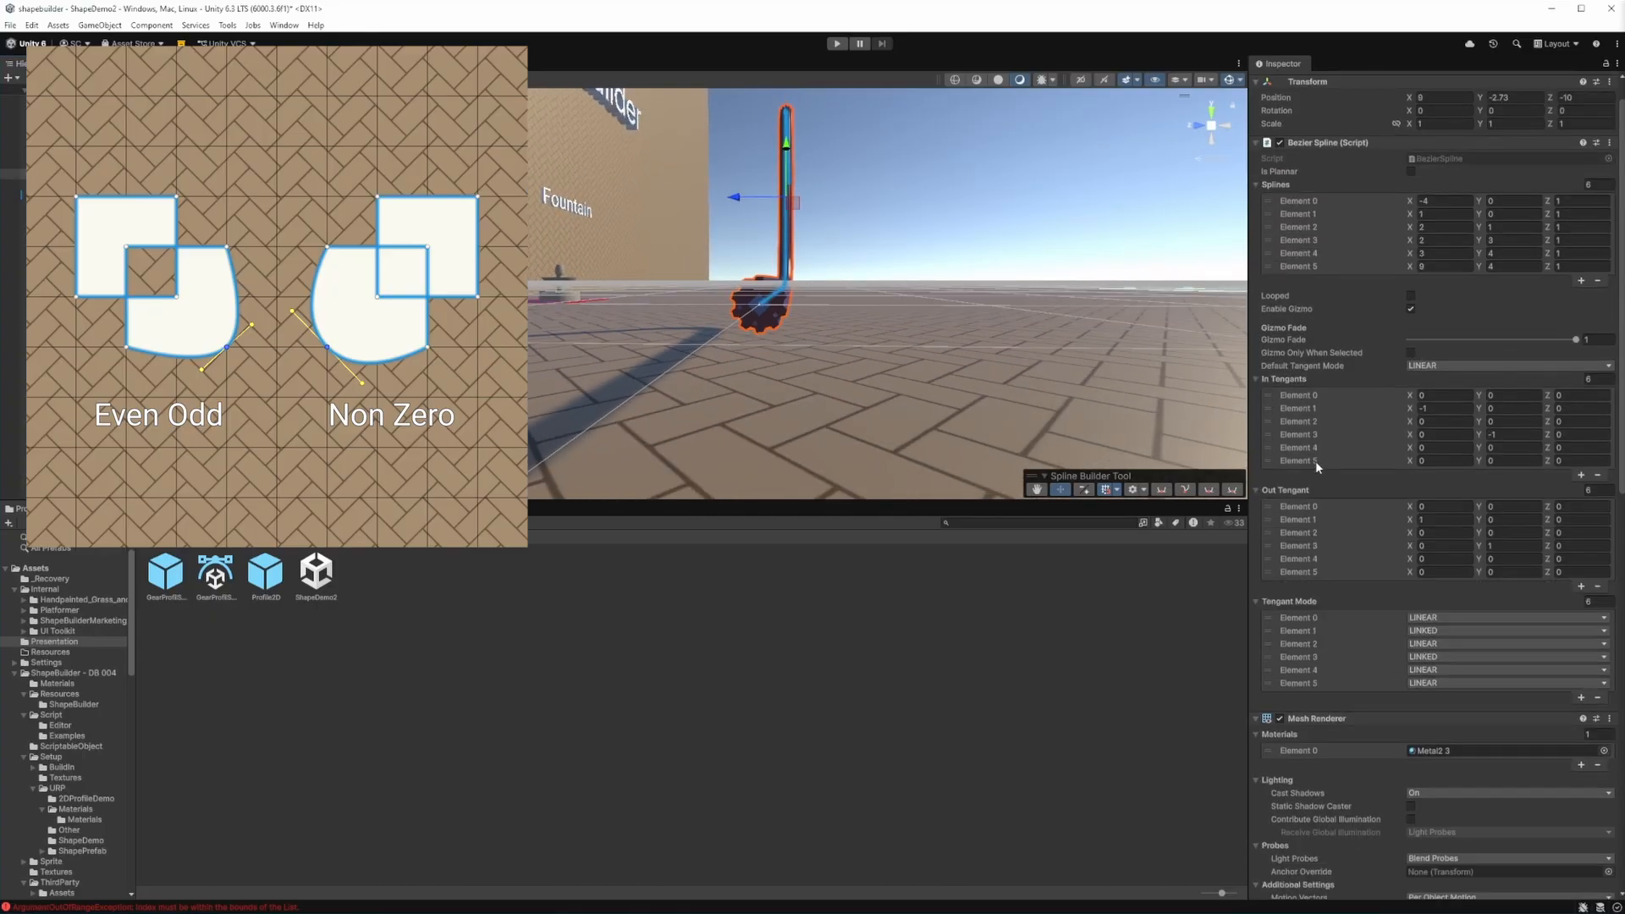
scroll(768, 383, "up", 5)
scroll(768, 383, "down", 3)
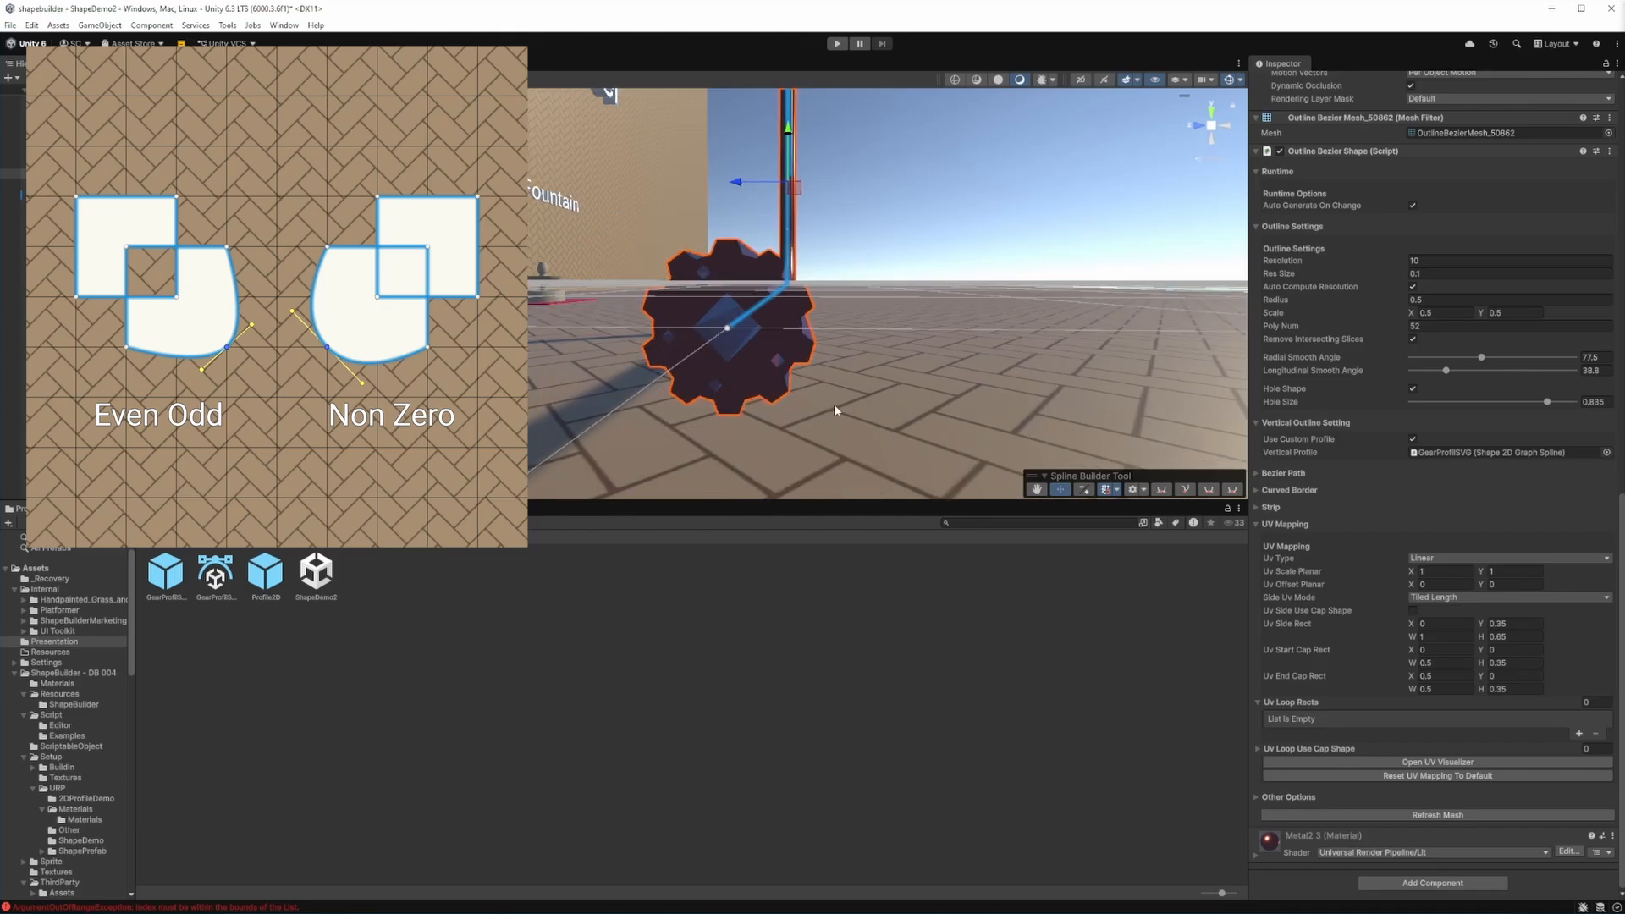
left_click(1435, 816)
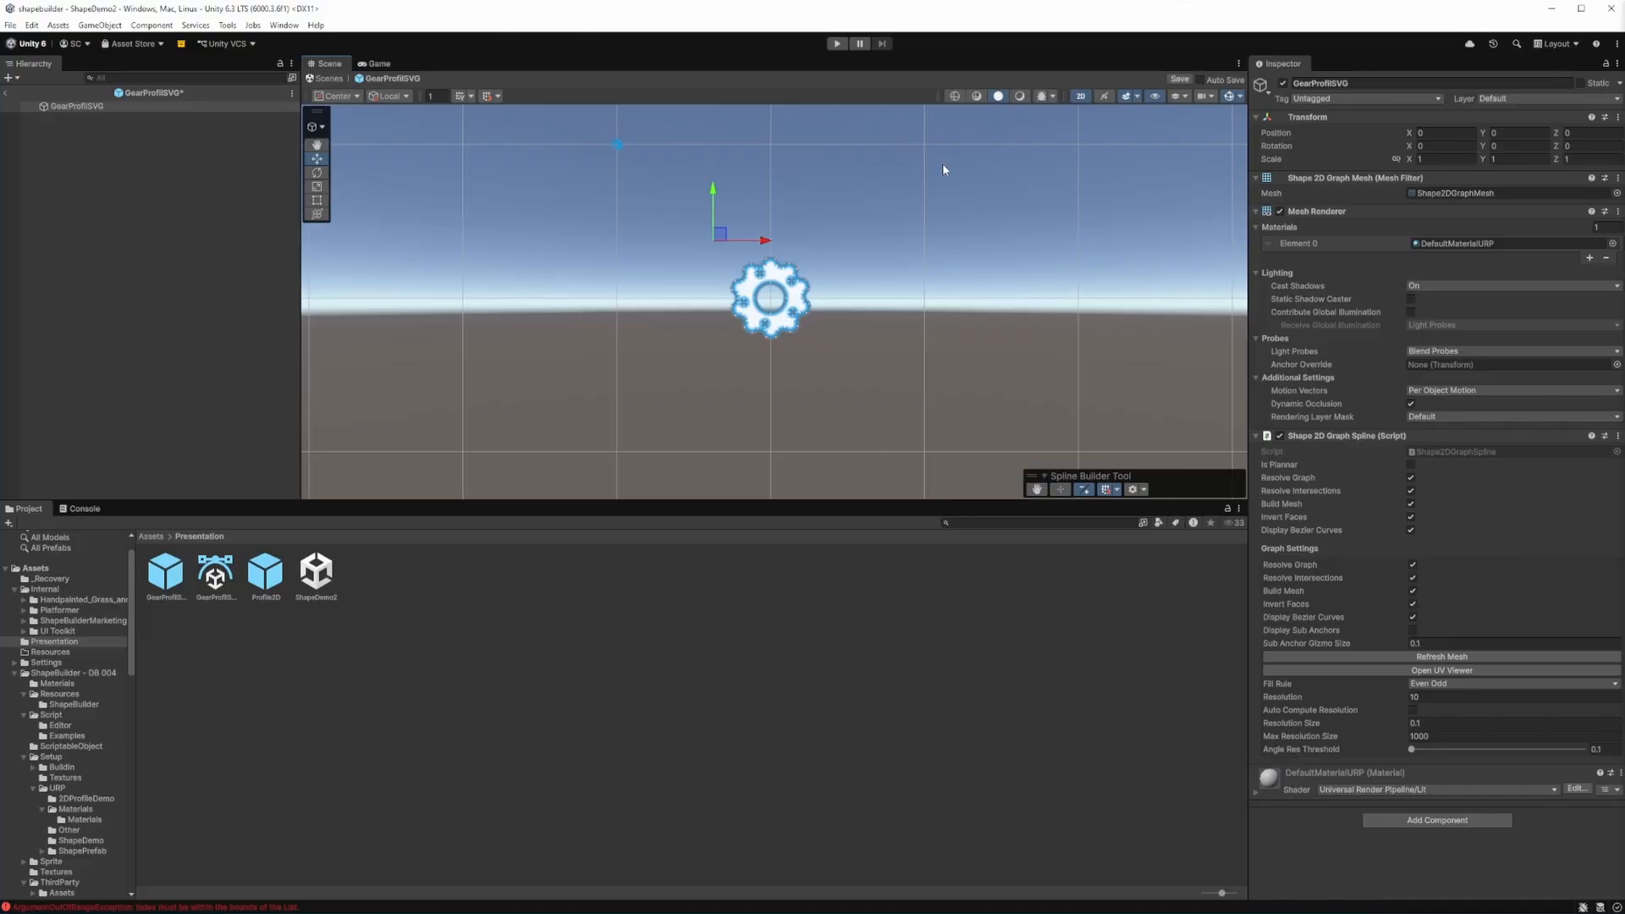
Draw a square about two grid cells wide around the gear profile and return to the main scene
left_click(926, 144)
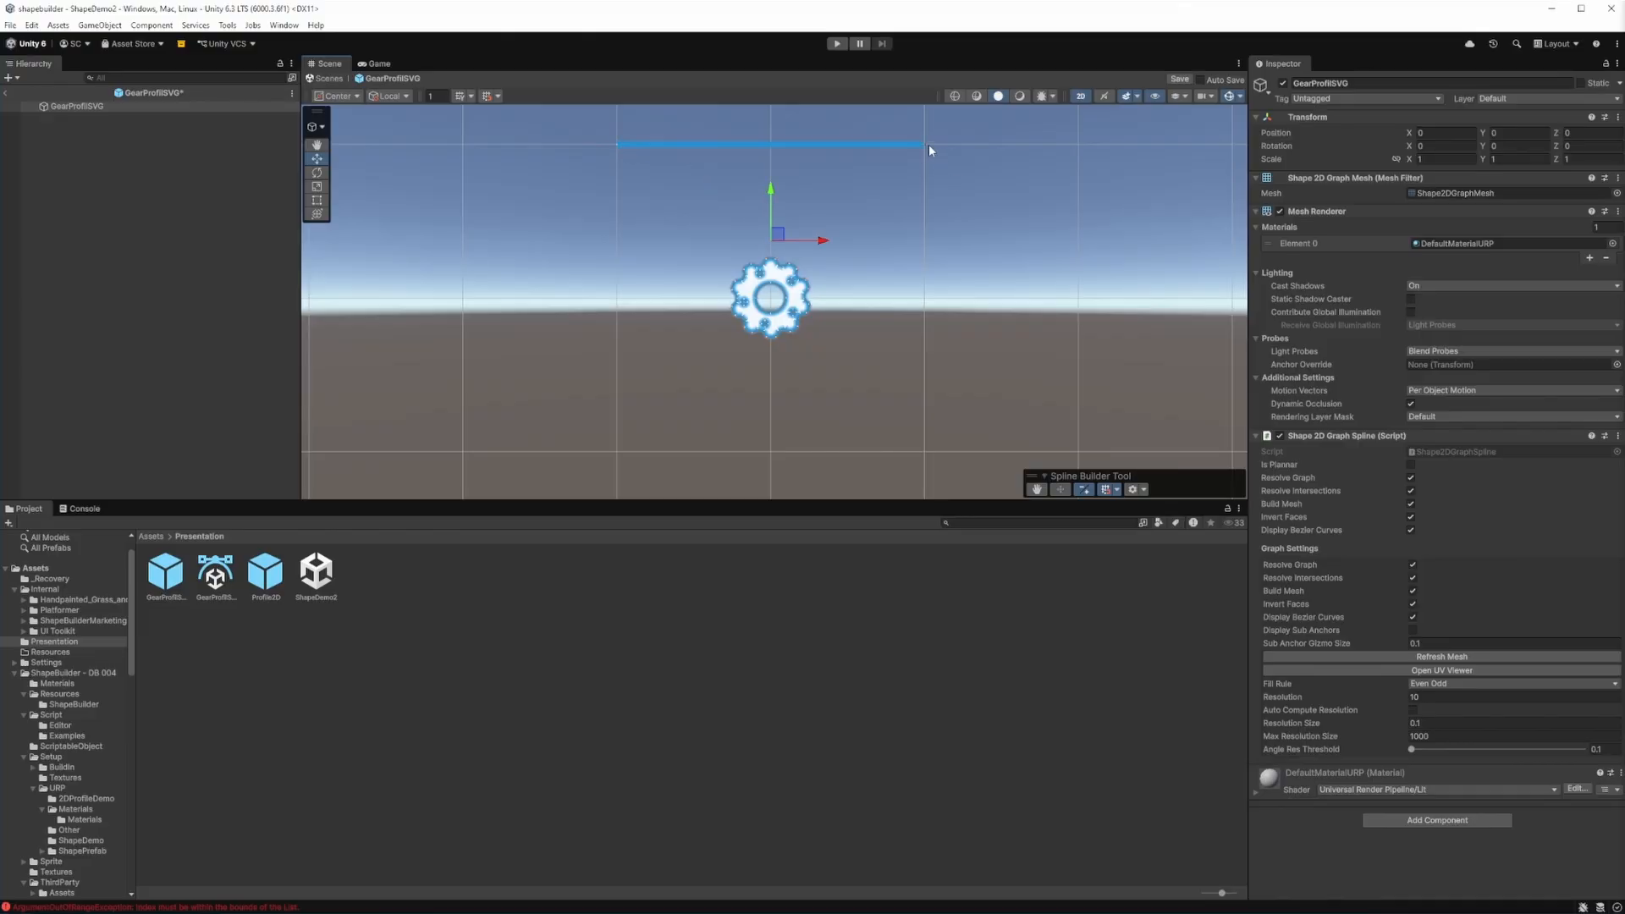
left_click(924, 448)
left_click(617, 451)
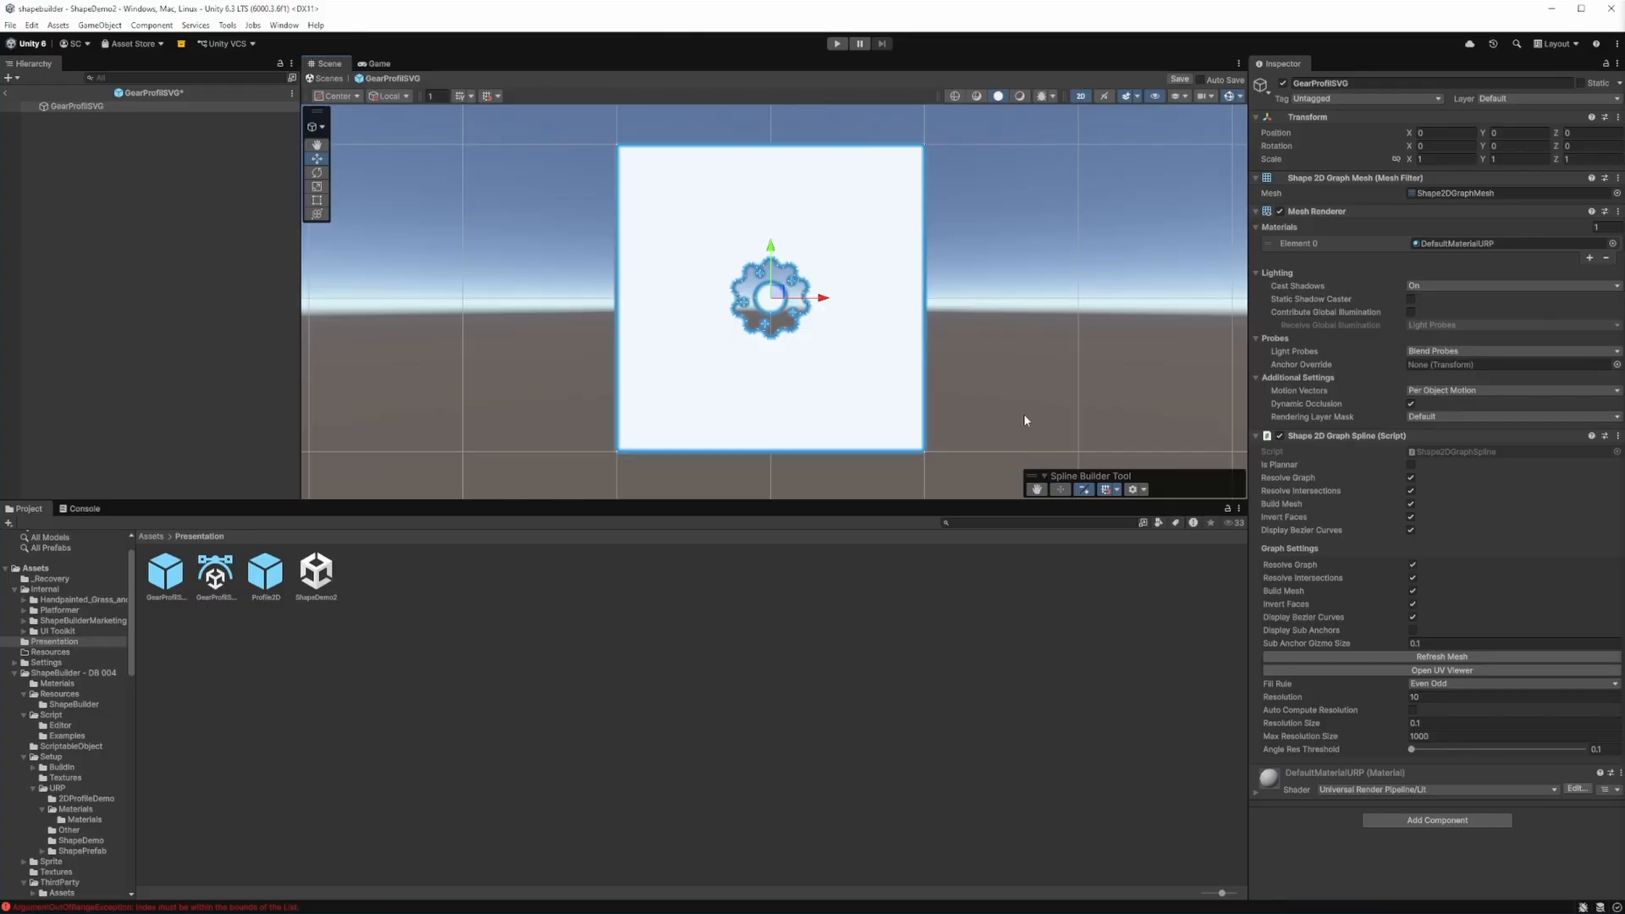
scroll(771, 301, "up", 8)
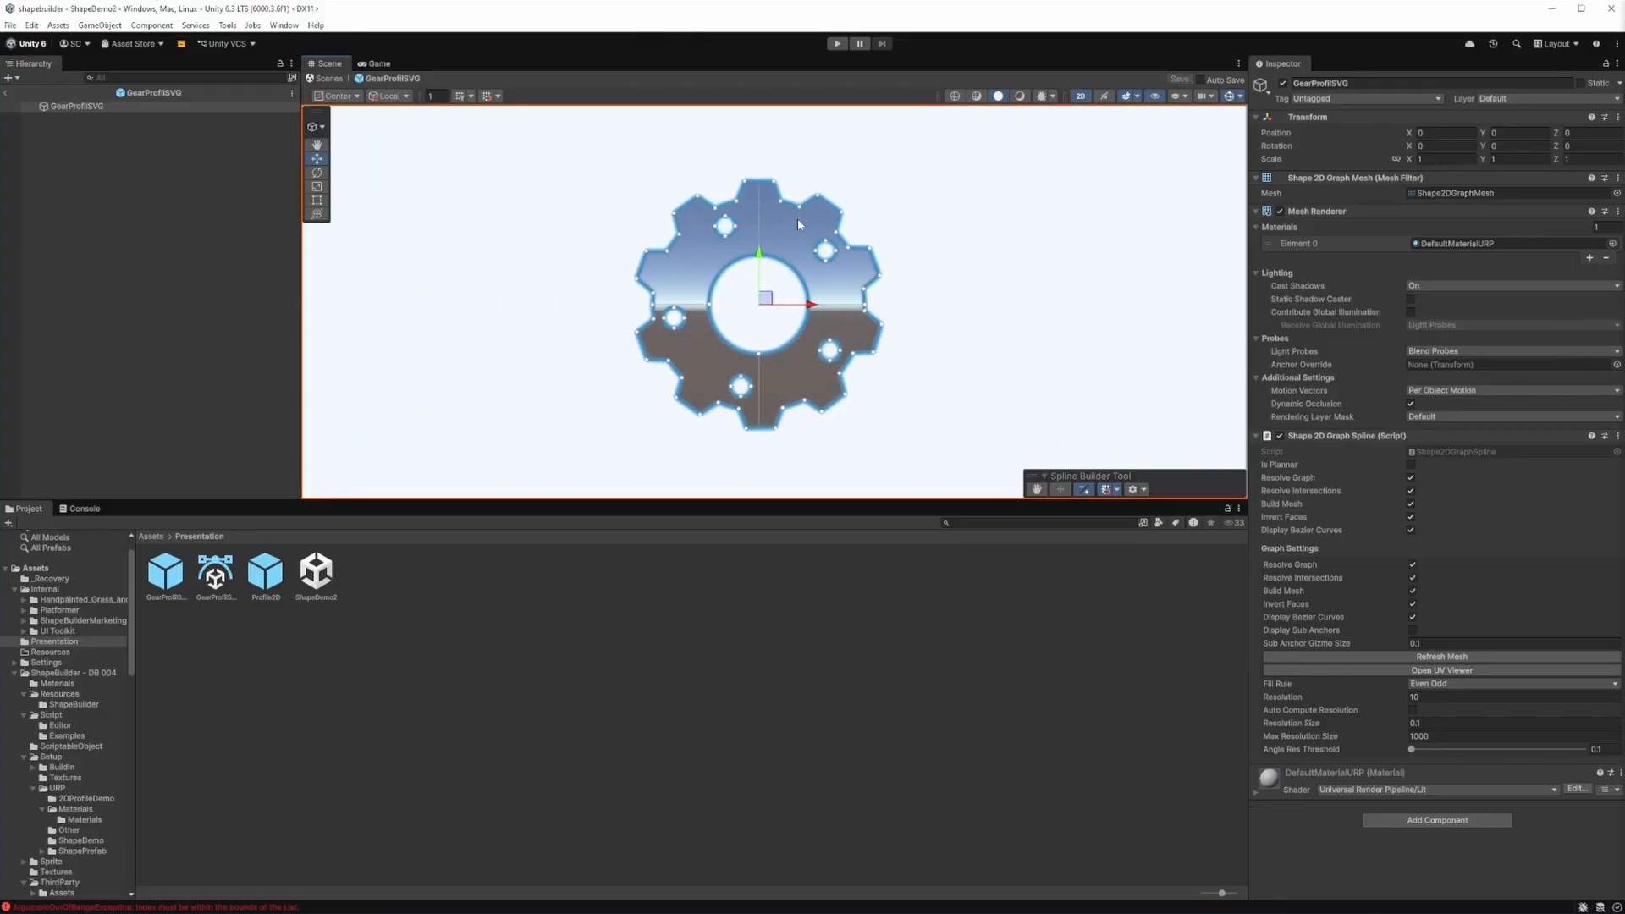
left_click(48, 205)
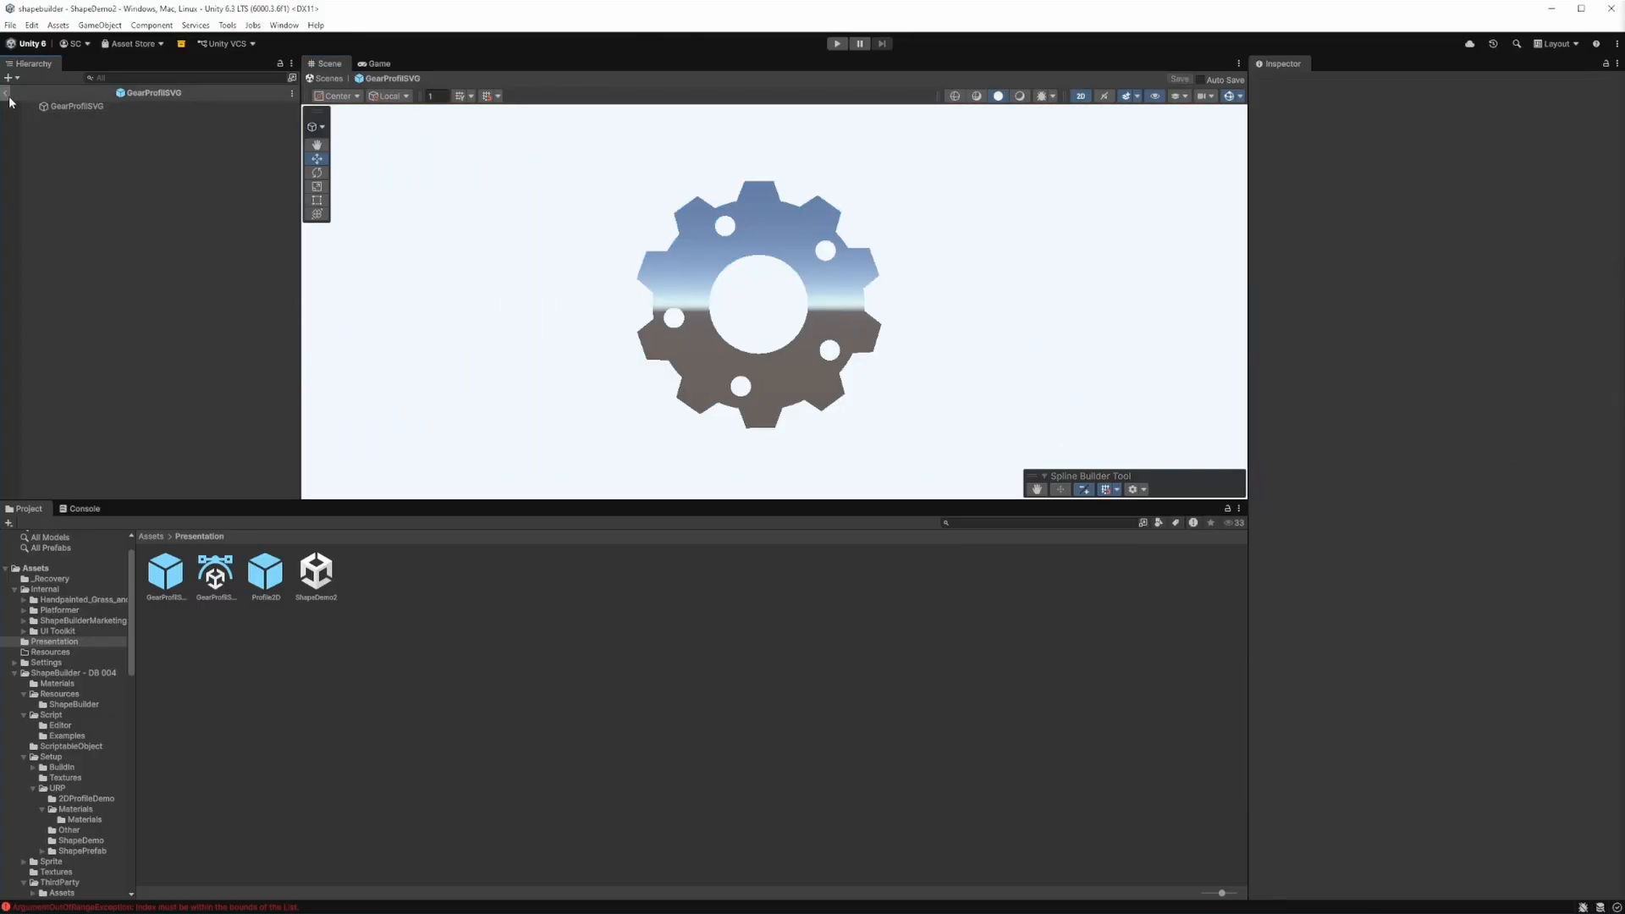
left_click(6, 93)
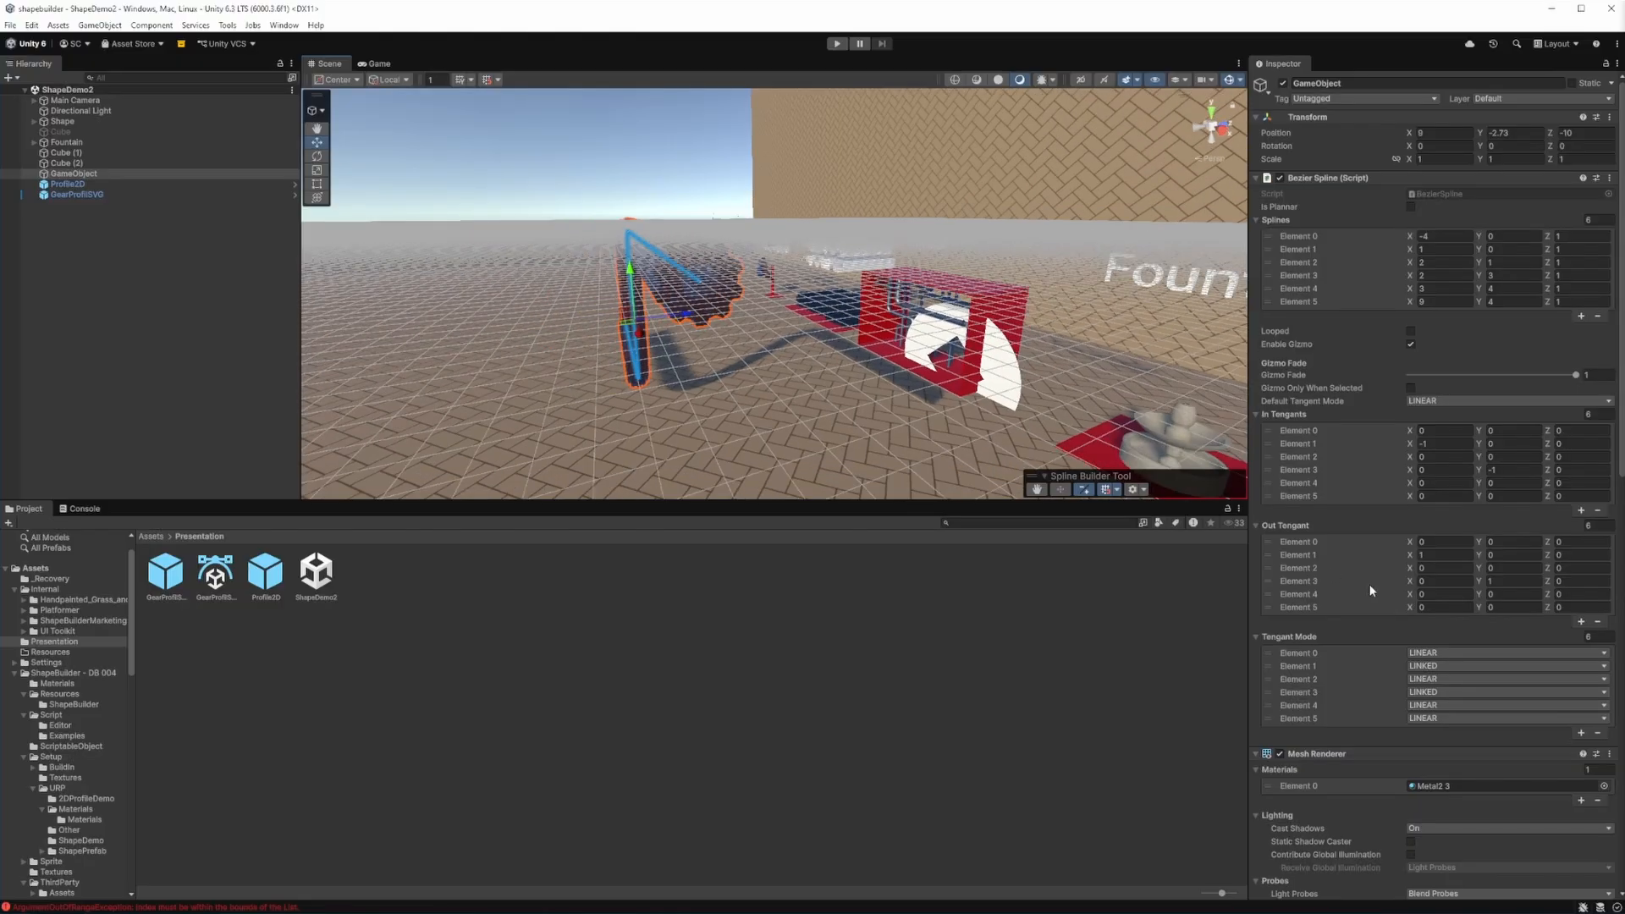
Refresh the pipe's mesh and inspect the gear-shaped opening in its end with the selection cleared
scroll(1371, 590, "down", 15)
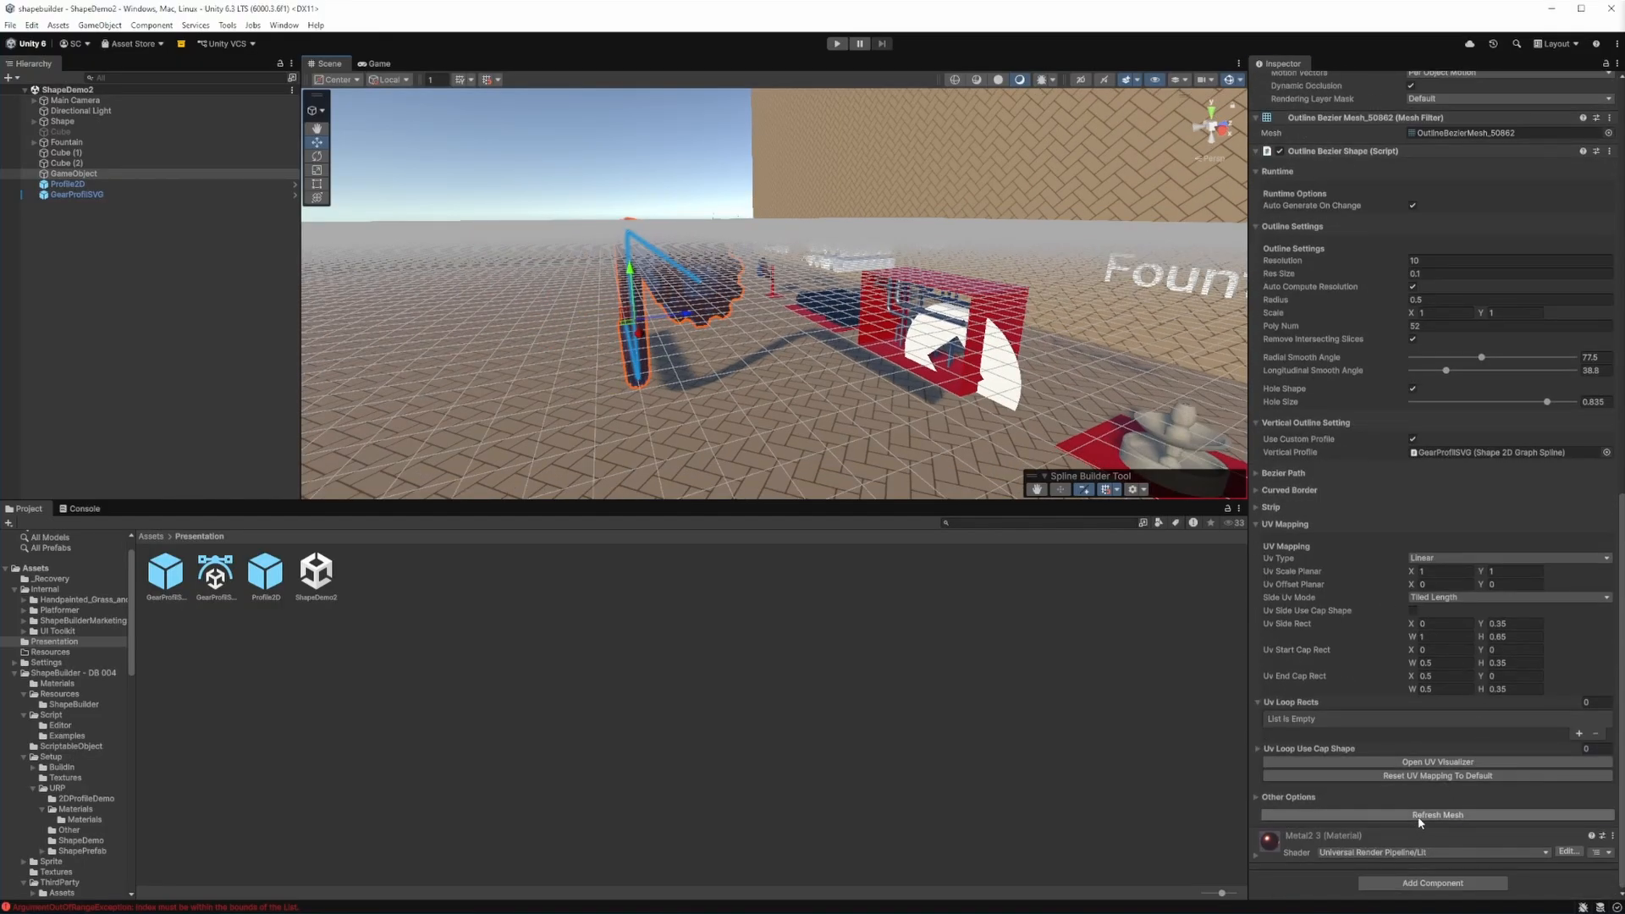
left_click(1417, 817)
right_click_drag(947, 309, 860, 188)
middle_click_drag(861, 188, 894, 259)
left_click(275, 301)
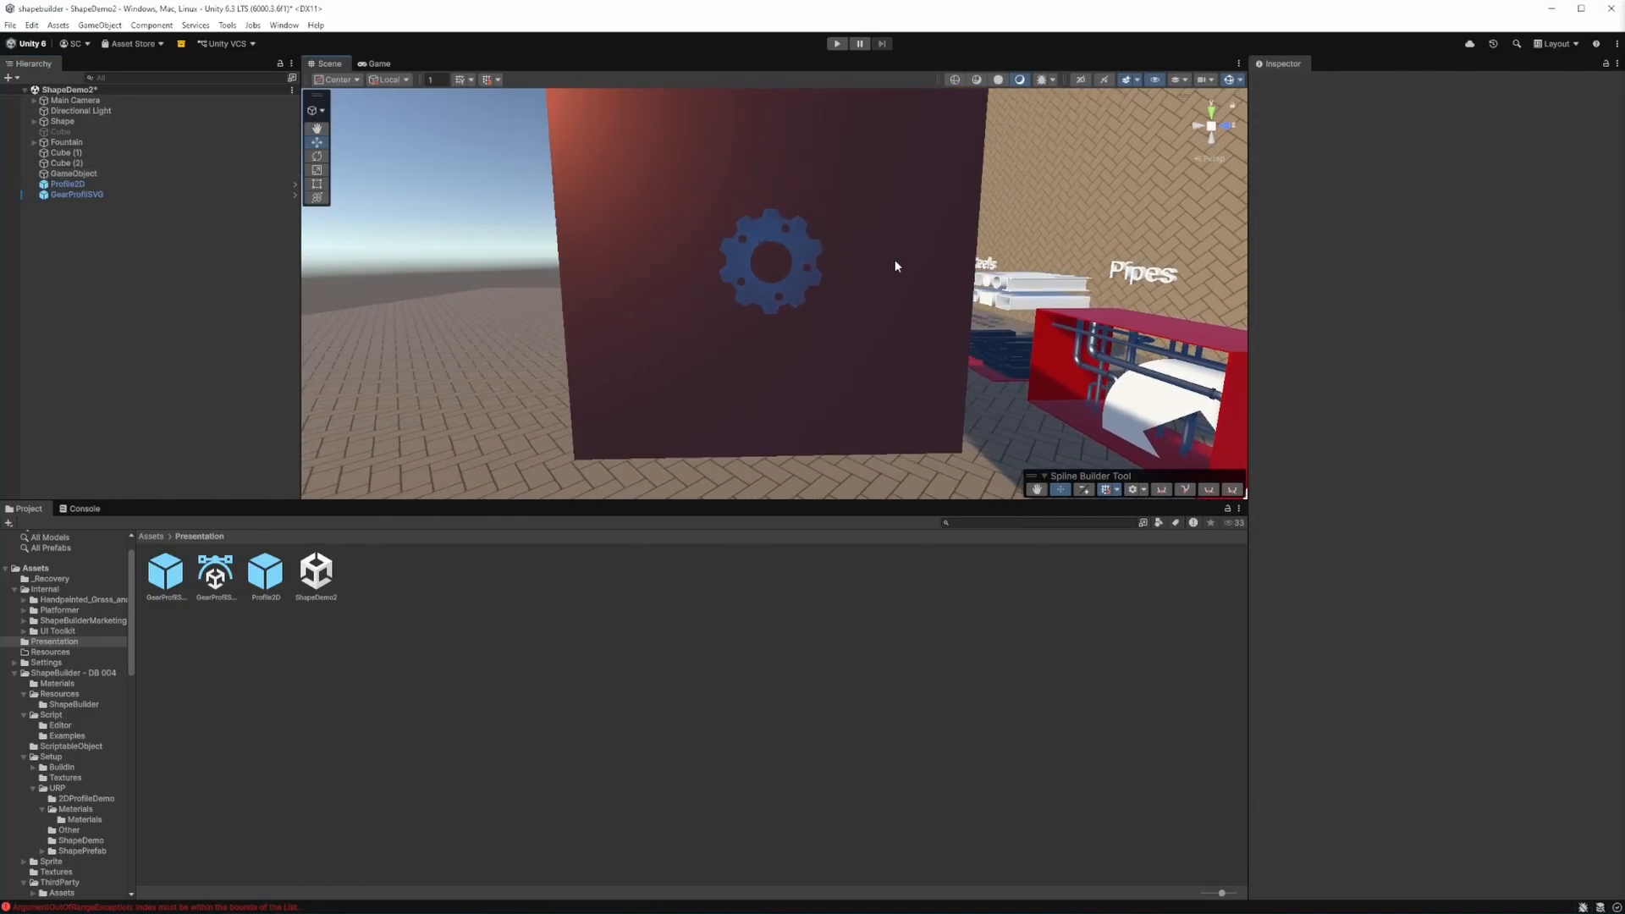
scroll(893, 259, "up", 5)
scroll(841, 267, "up", 5)
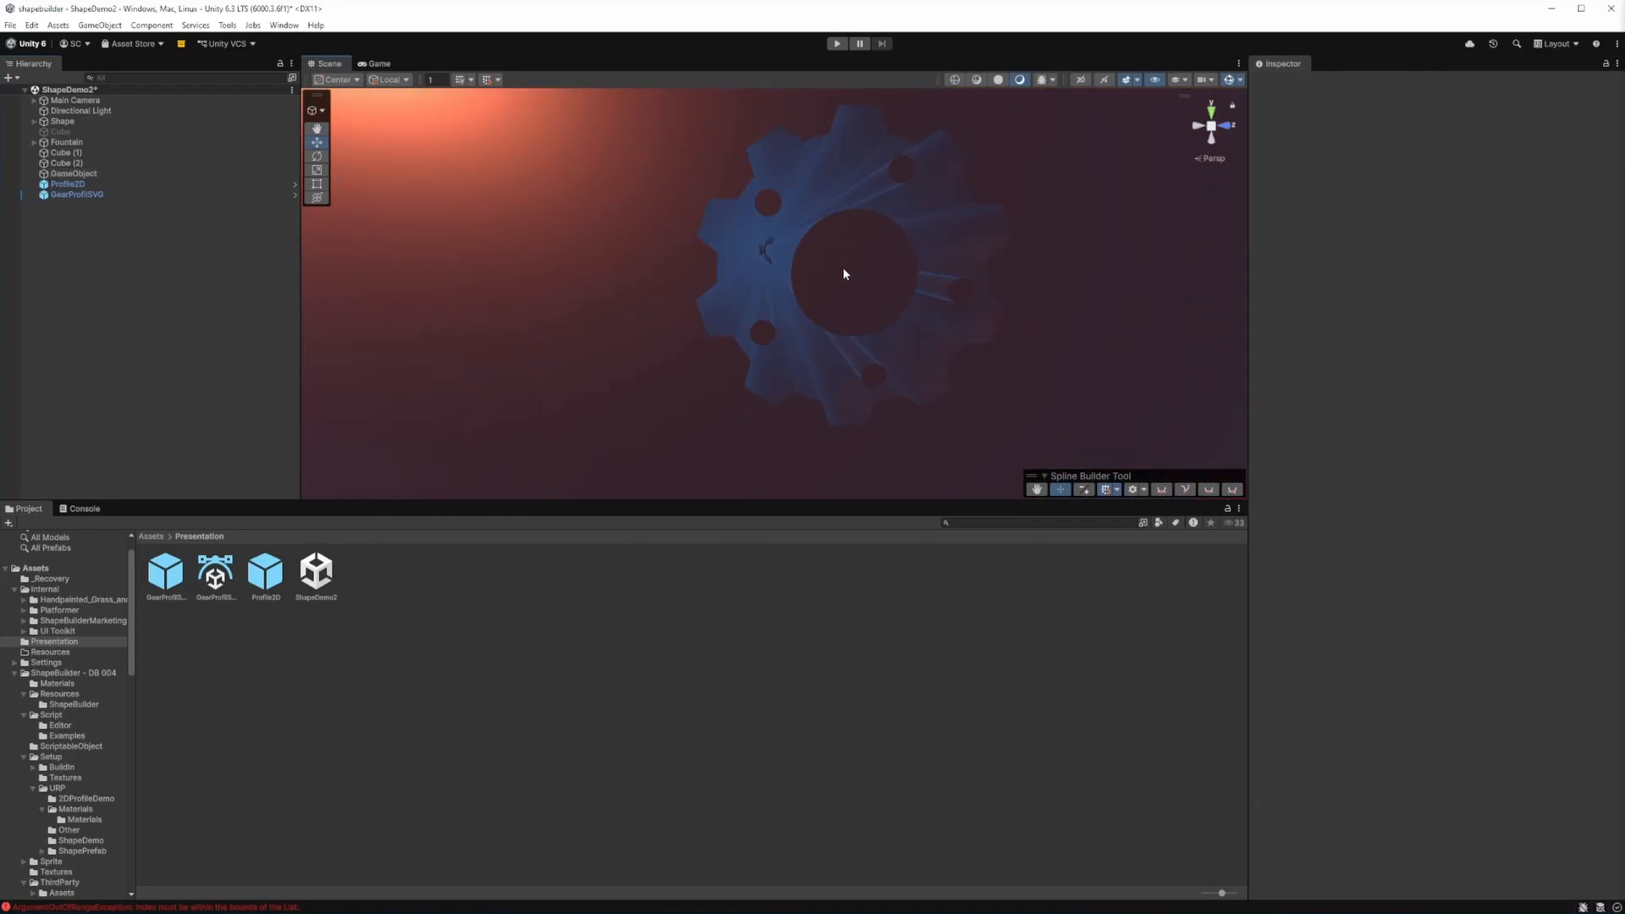
scroll(850, 265, "down", 3)
mouse_move(897, 269)
middle_mouse_down()
mouse_move(819, 308)
mouse_move(880, 267)
middle_mouse_up()
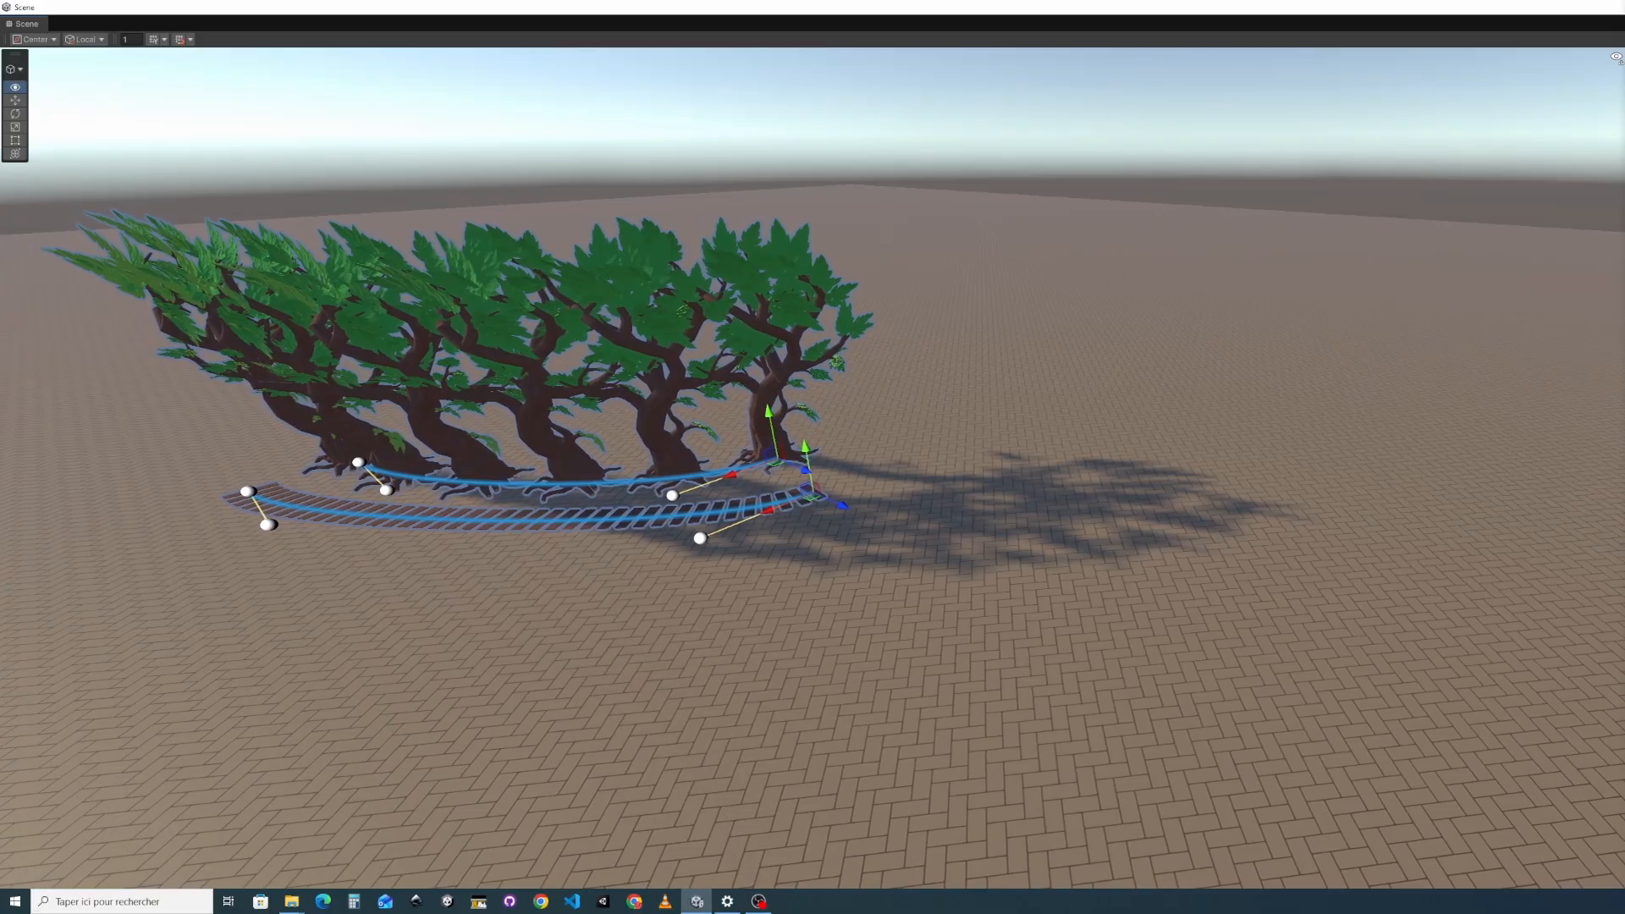
key("a")
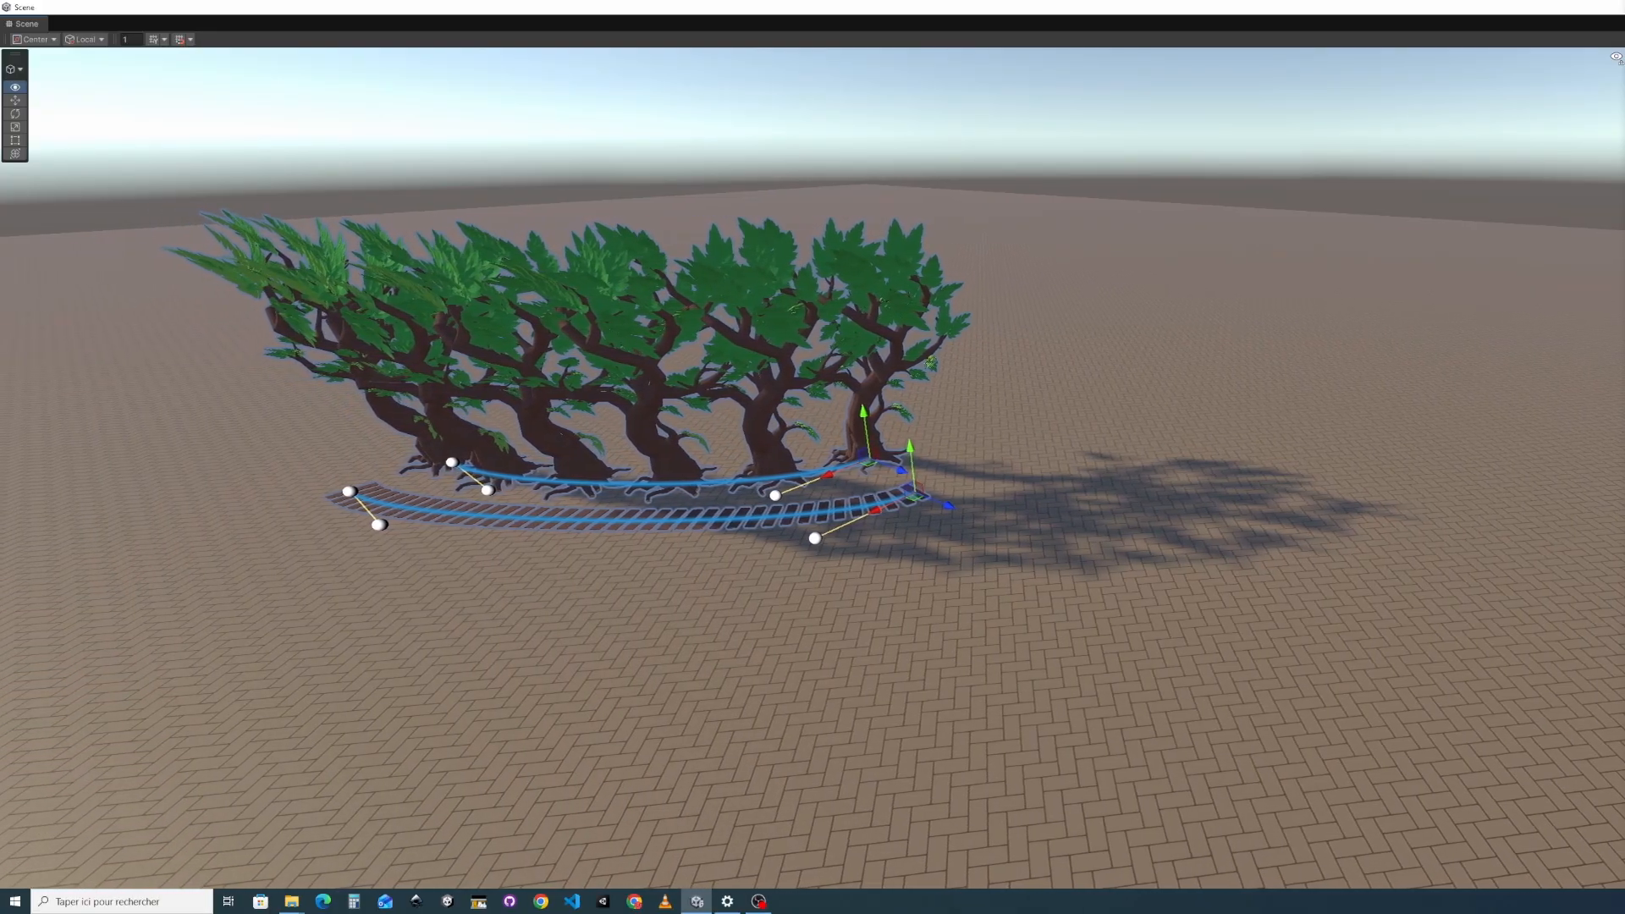
key("a")
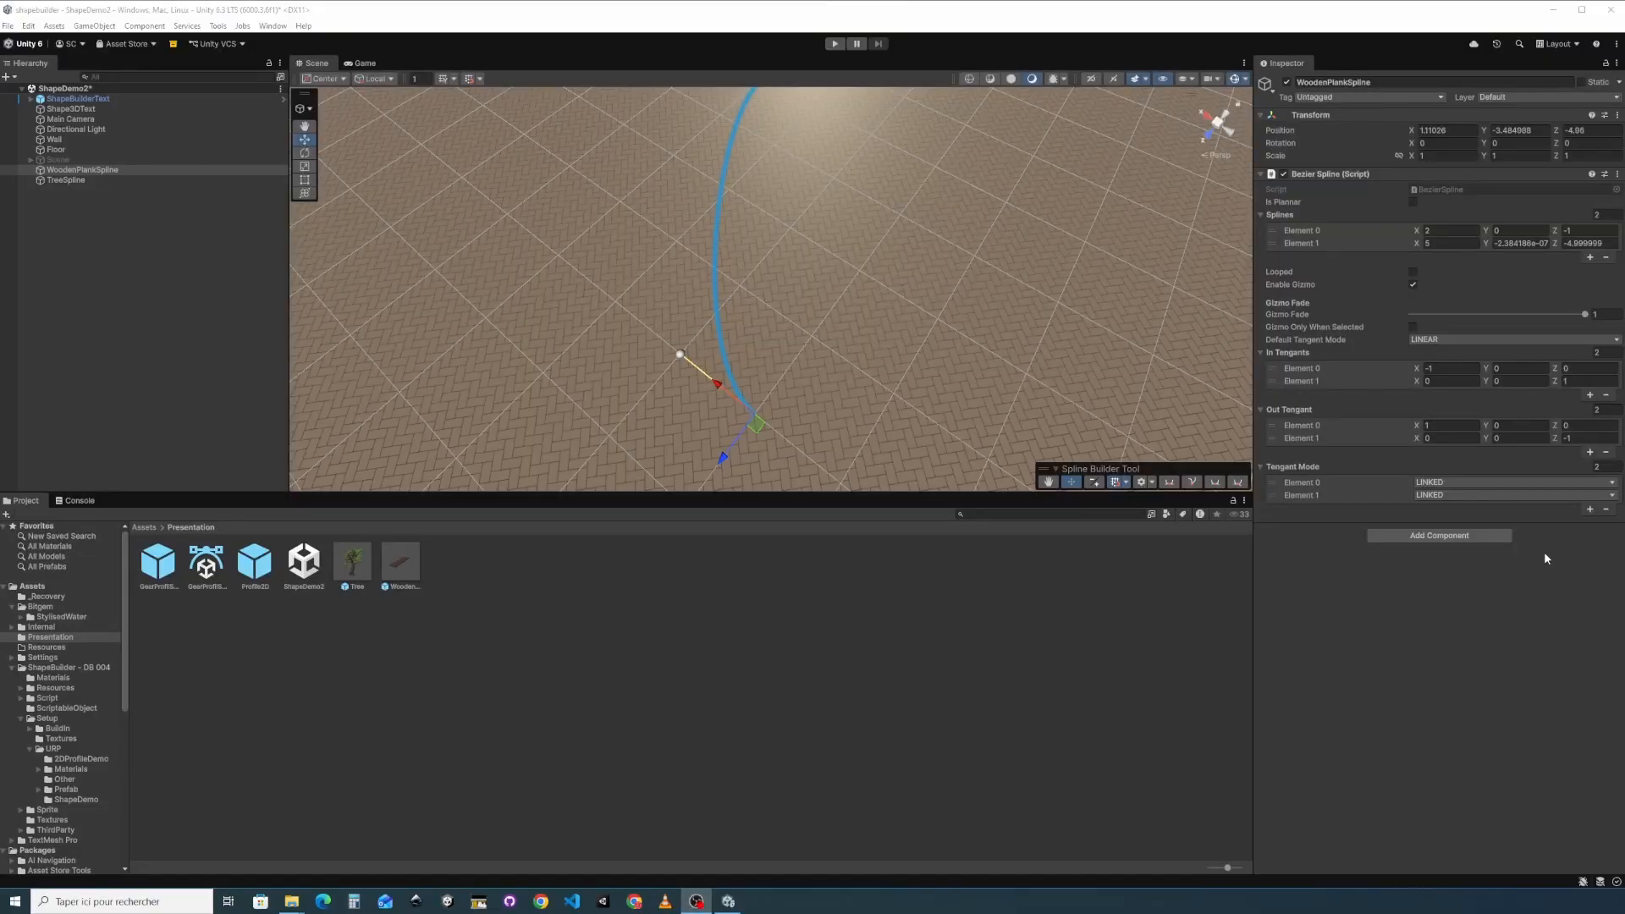
Add a Spline Placer component to the WoodenPlankSpline object
left_click(1487, 535)
type("S")
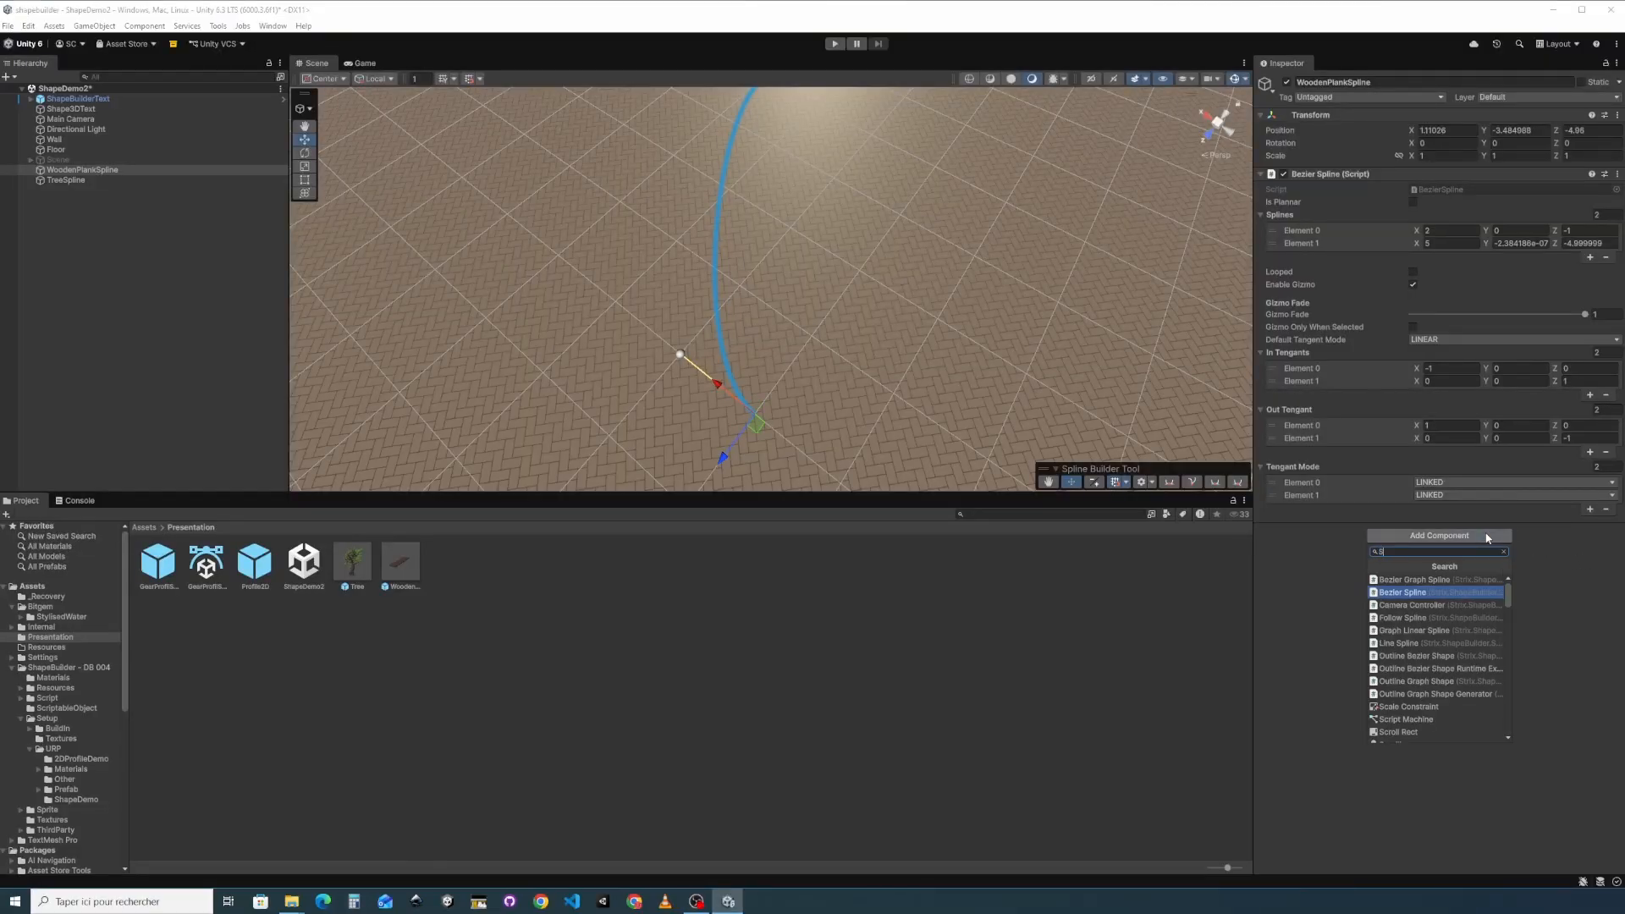
type("pline")
key("Down")
key("Down")
key("Down")
key("Down")
key("Down")
key("Down")
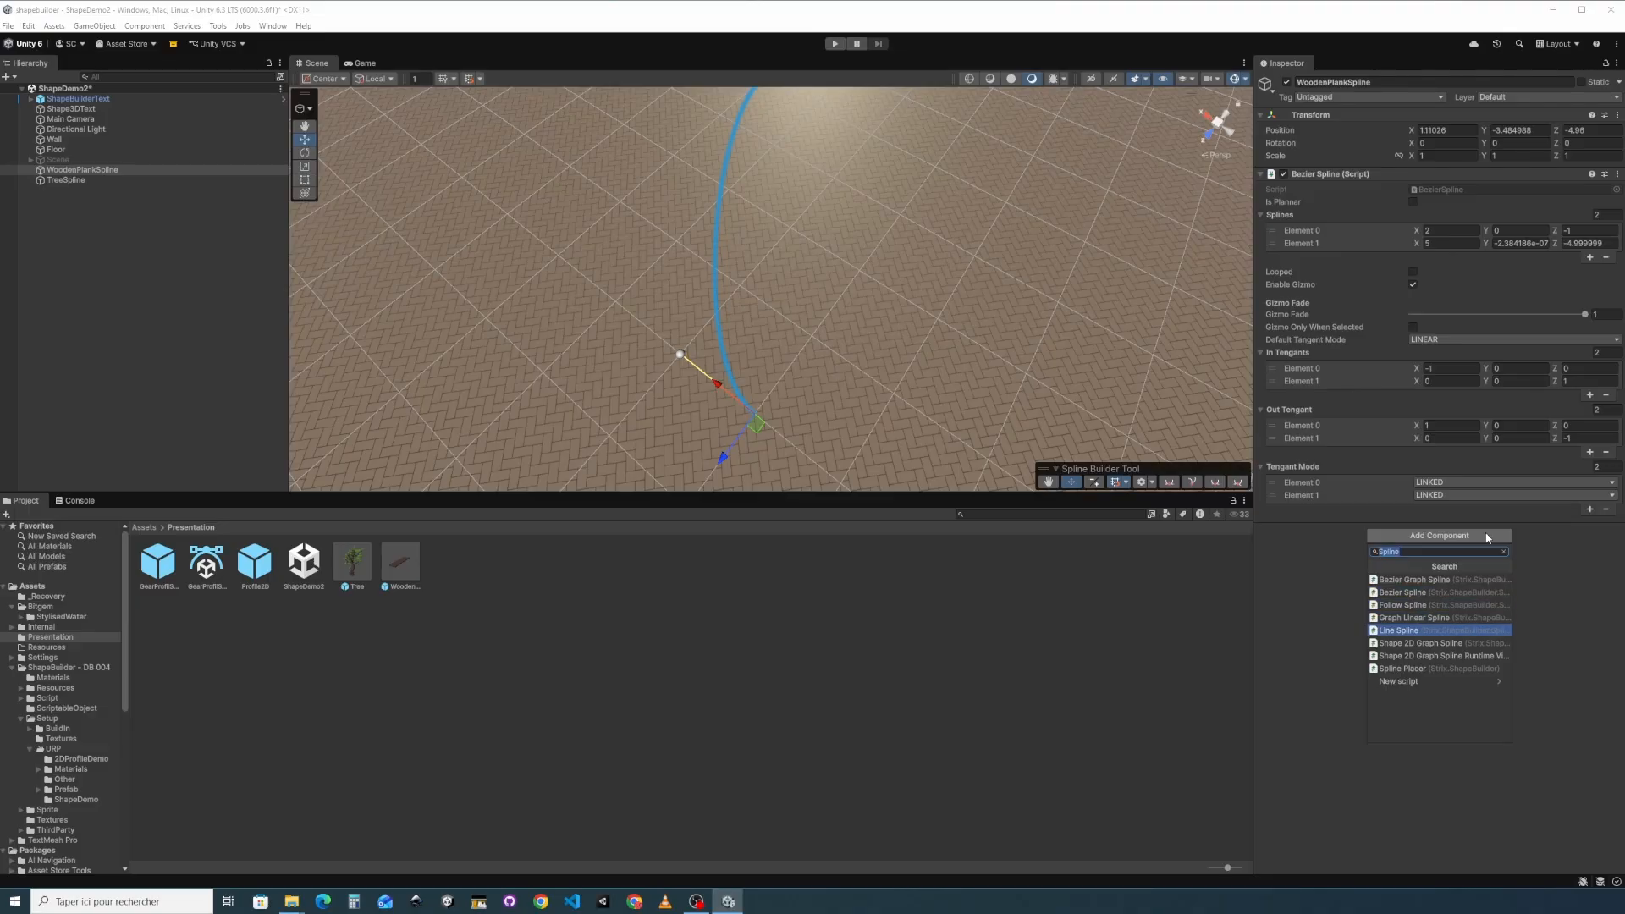
key("Return")
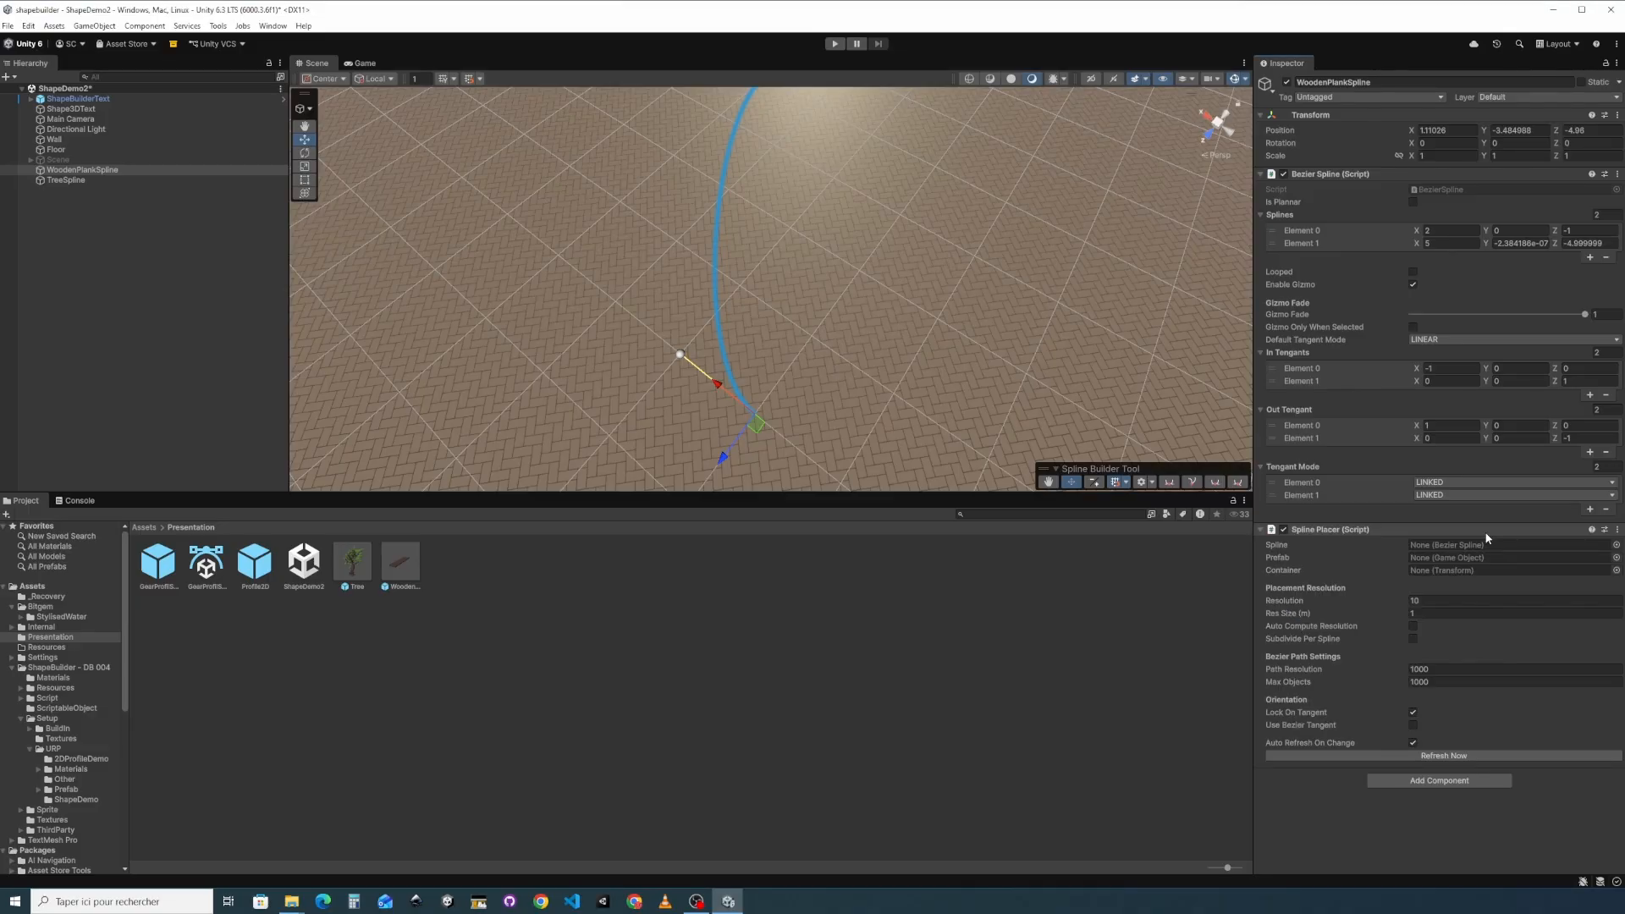
Assign WoodenPlankSpline's own Bezier Spline and the WoodenPlank prefab to its Spline Placer
left_click_drag(1333, 181, 1443, 548)
left_click_drag(1196, 540, 1481, 559)
scroll(907, 322, "down", 2)
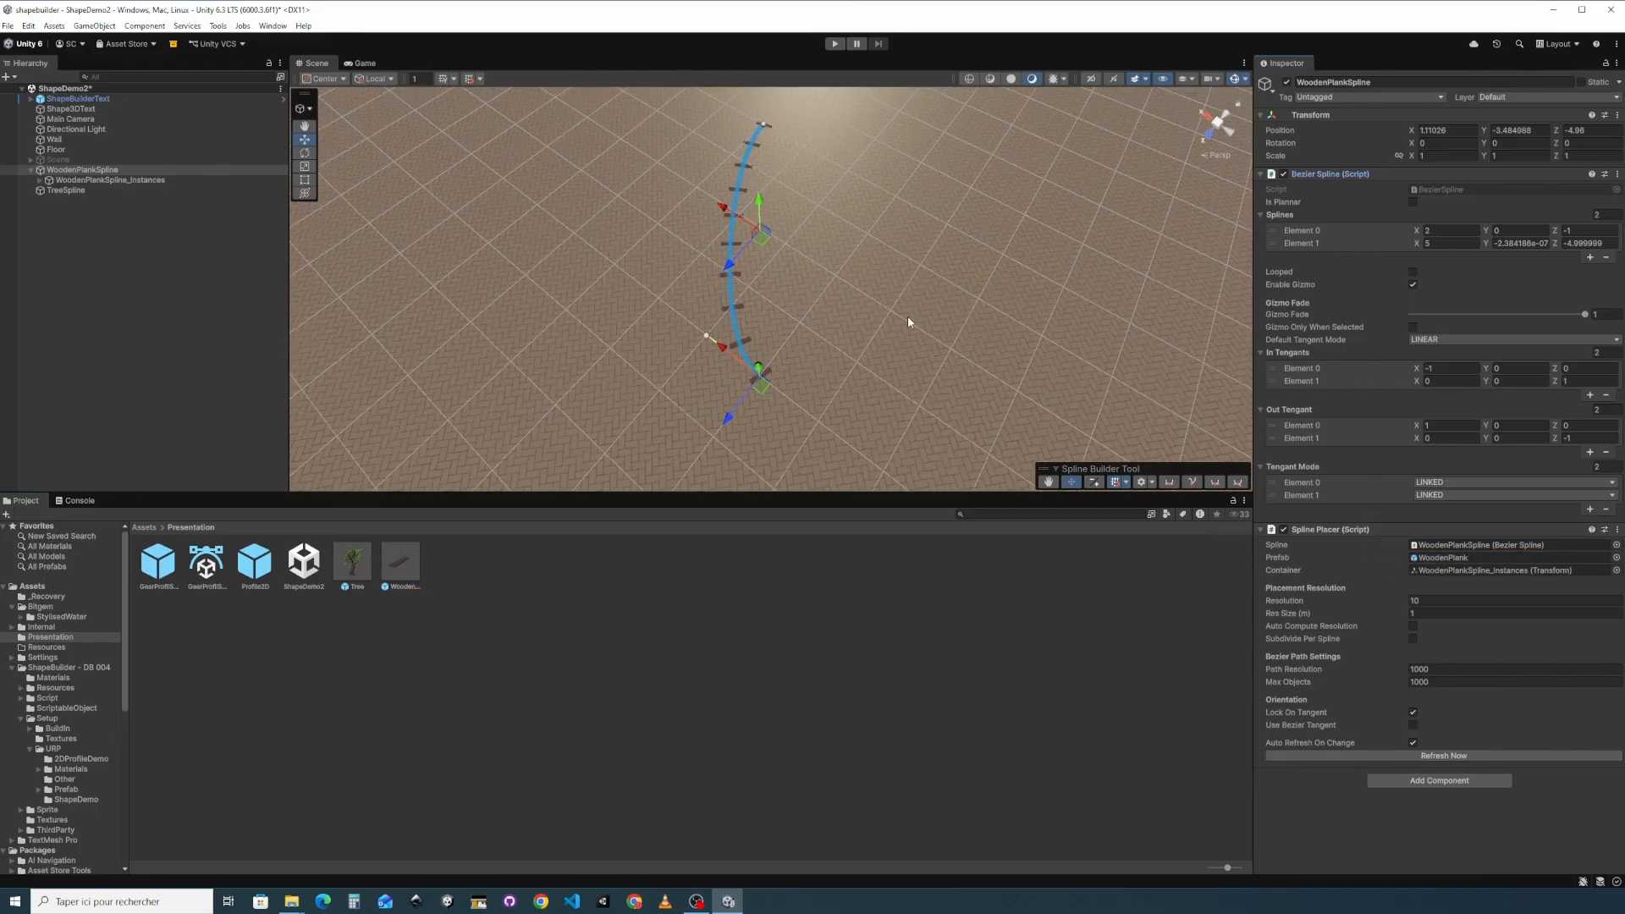
Set the plank Spline Placer's Resolution to 40 and inspect the row of planks
left_click_drag(1399, 598, 1422, 599)
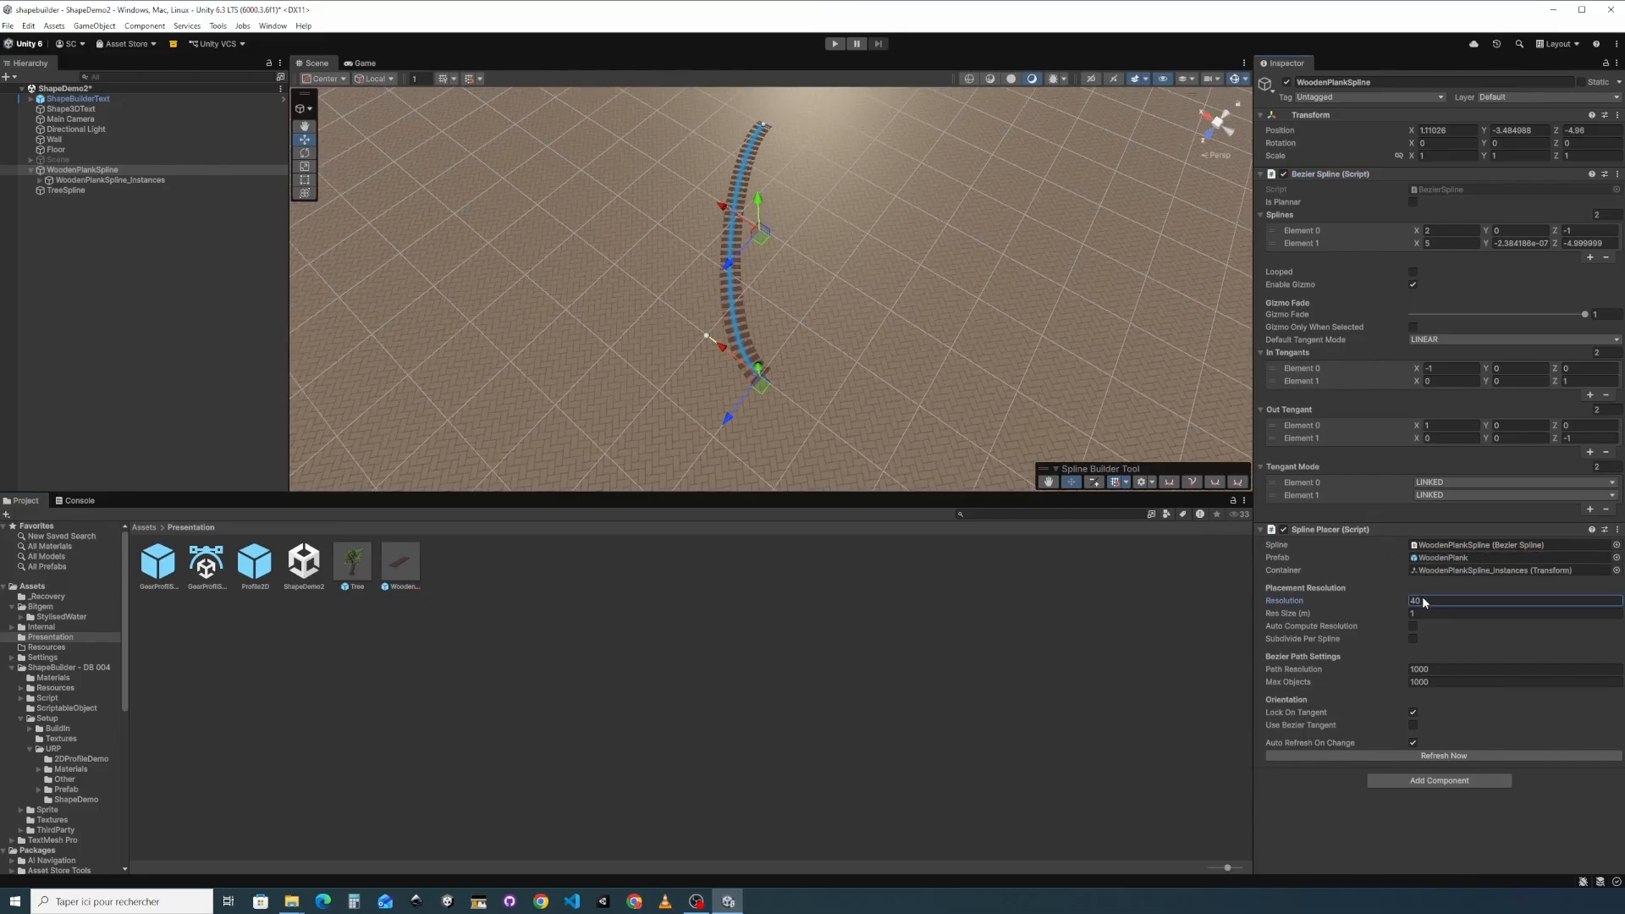
scroll(880, 397, "up", 3)
right_click_drag(880, 396, 922, 377)
middle_click_drag(921, 378, 903, 388)
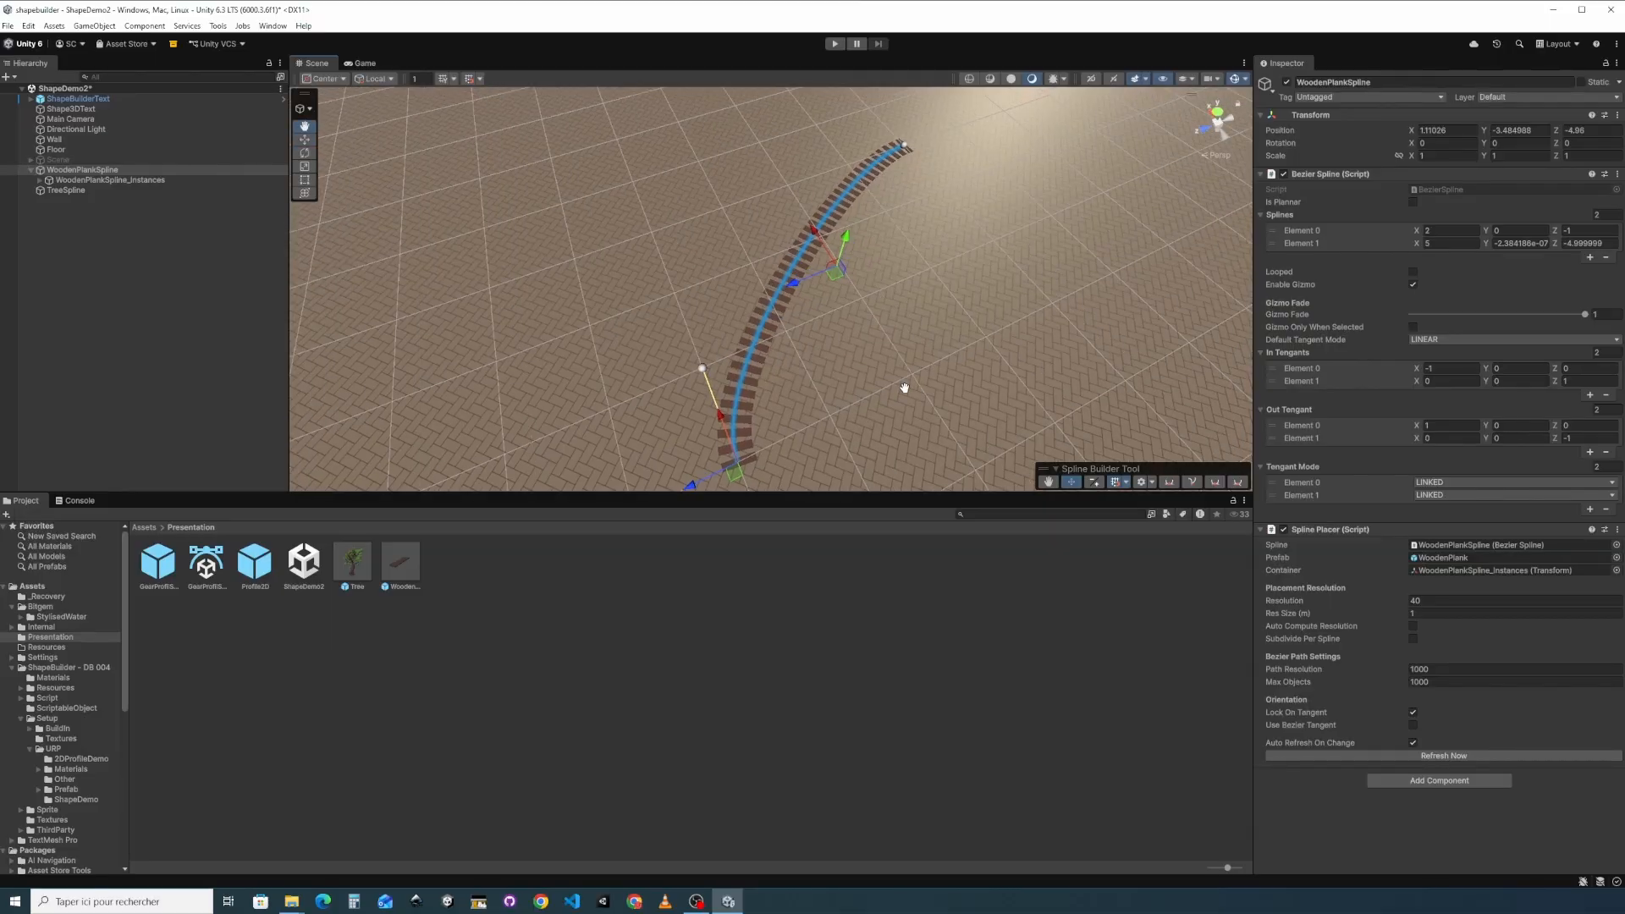
Add a Spline Placer to TreeSpline using its own Bezier Spline and the Tree prefab
left_click(70, 191)
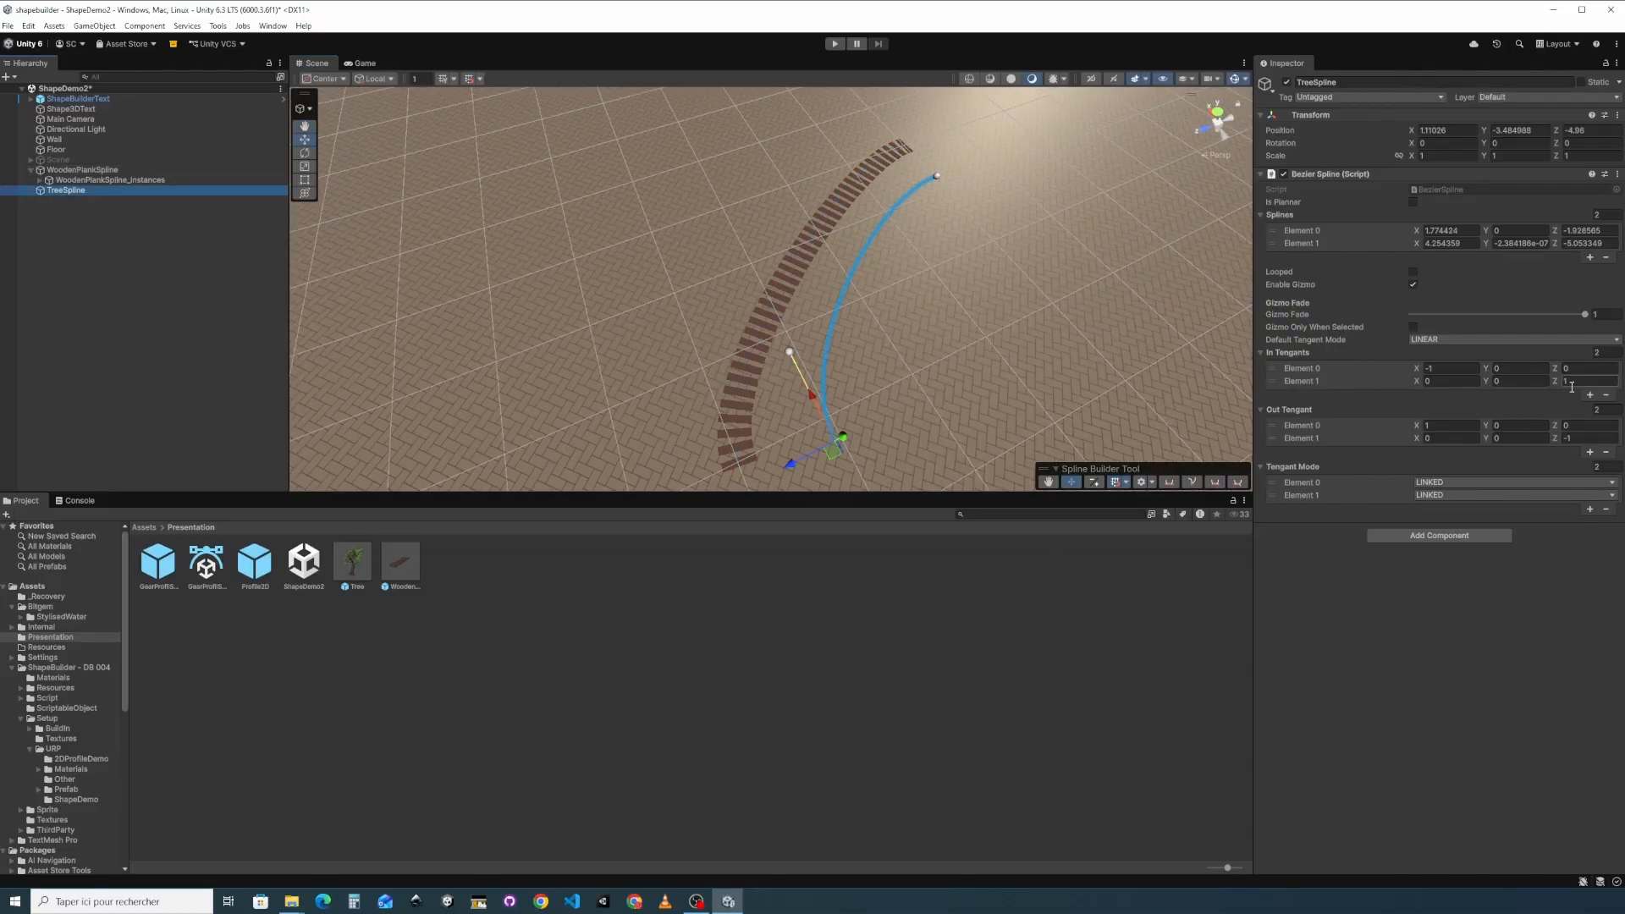
left_click(1434, 535)
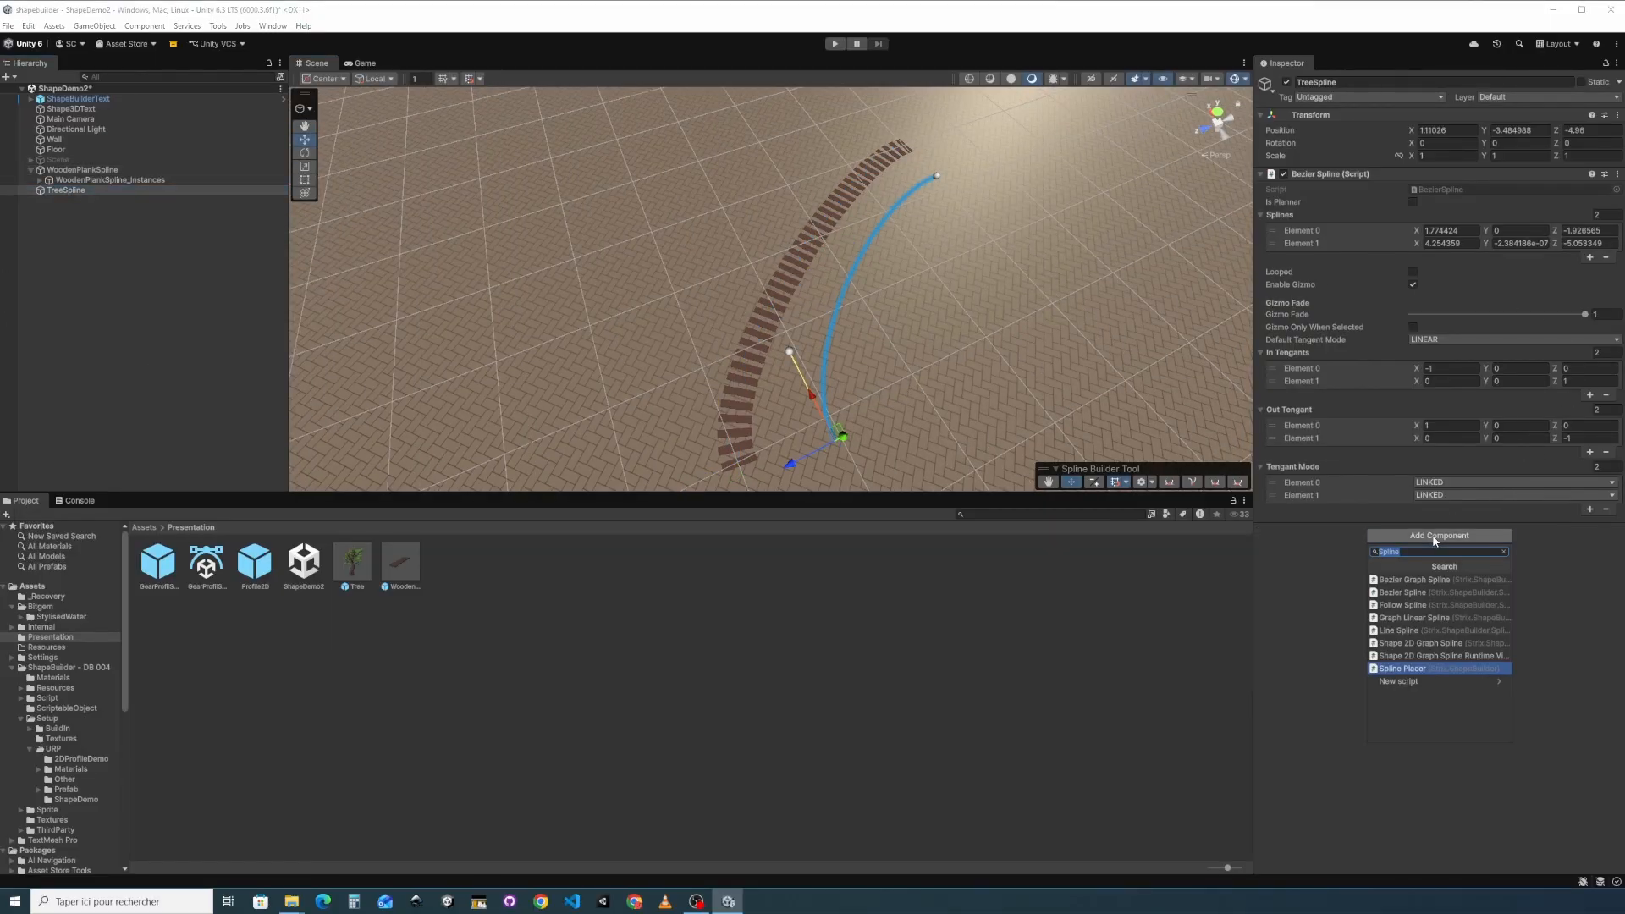
left_click(1394, 669)
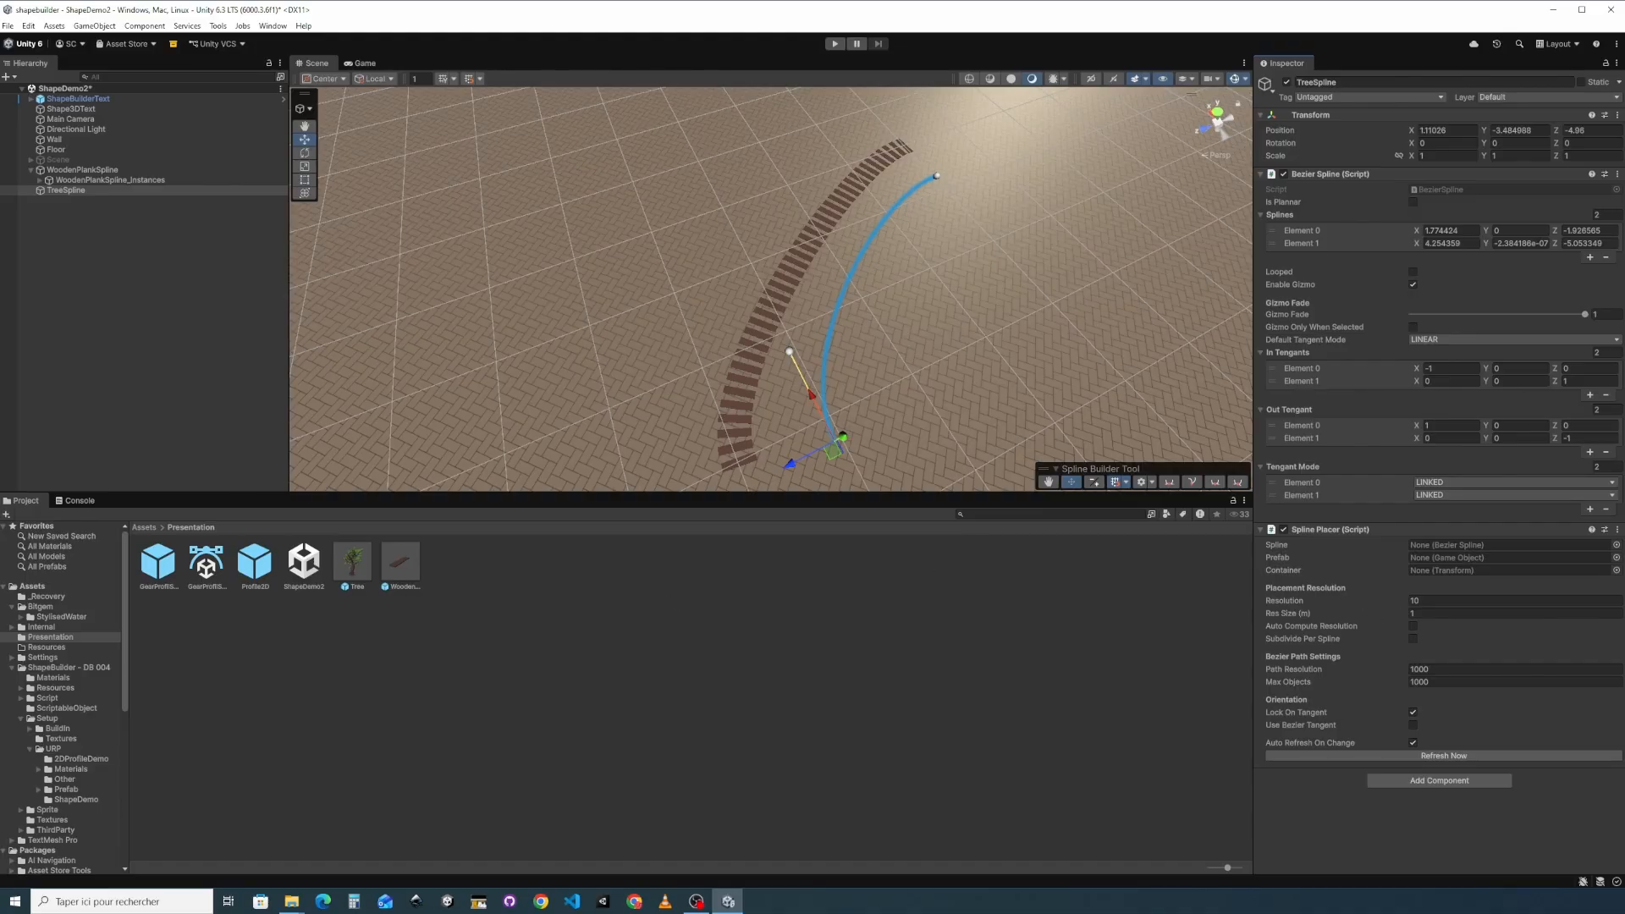
left_click_drag(1329, 174, 1460, 548)
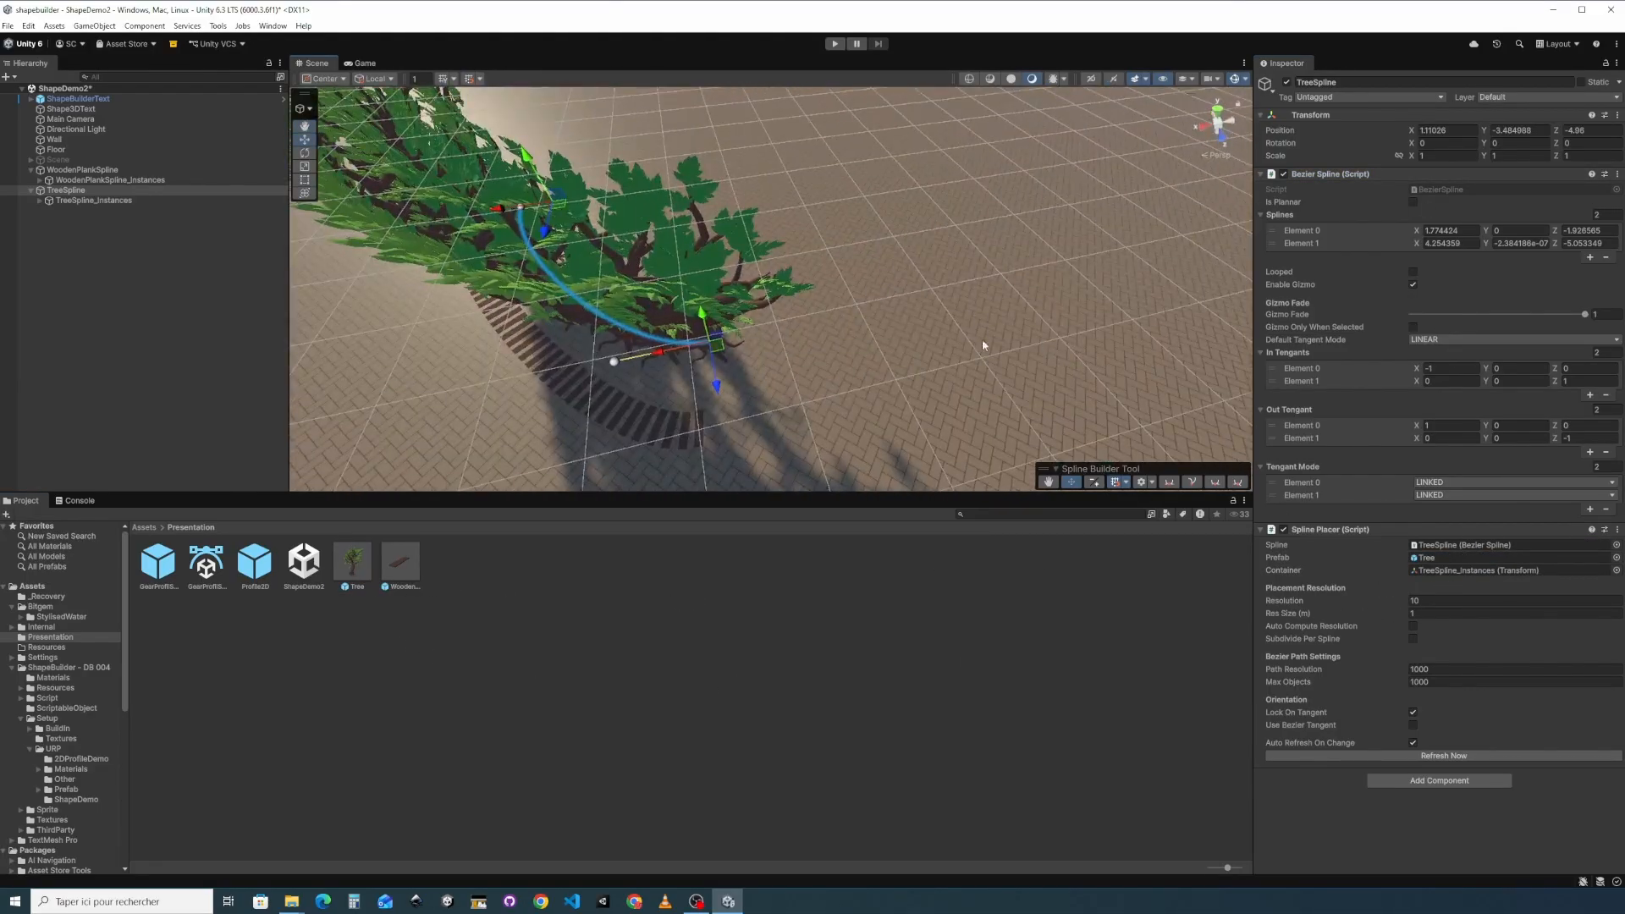
left_click_drag(983, 345, 1041, 291, "alt")
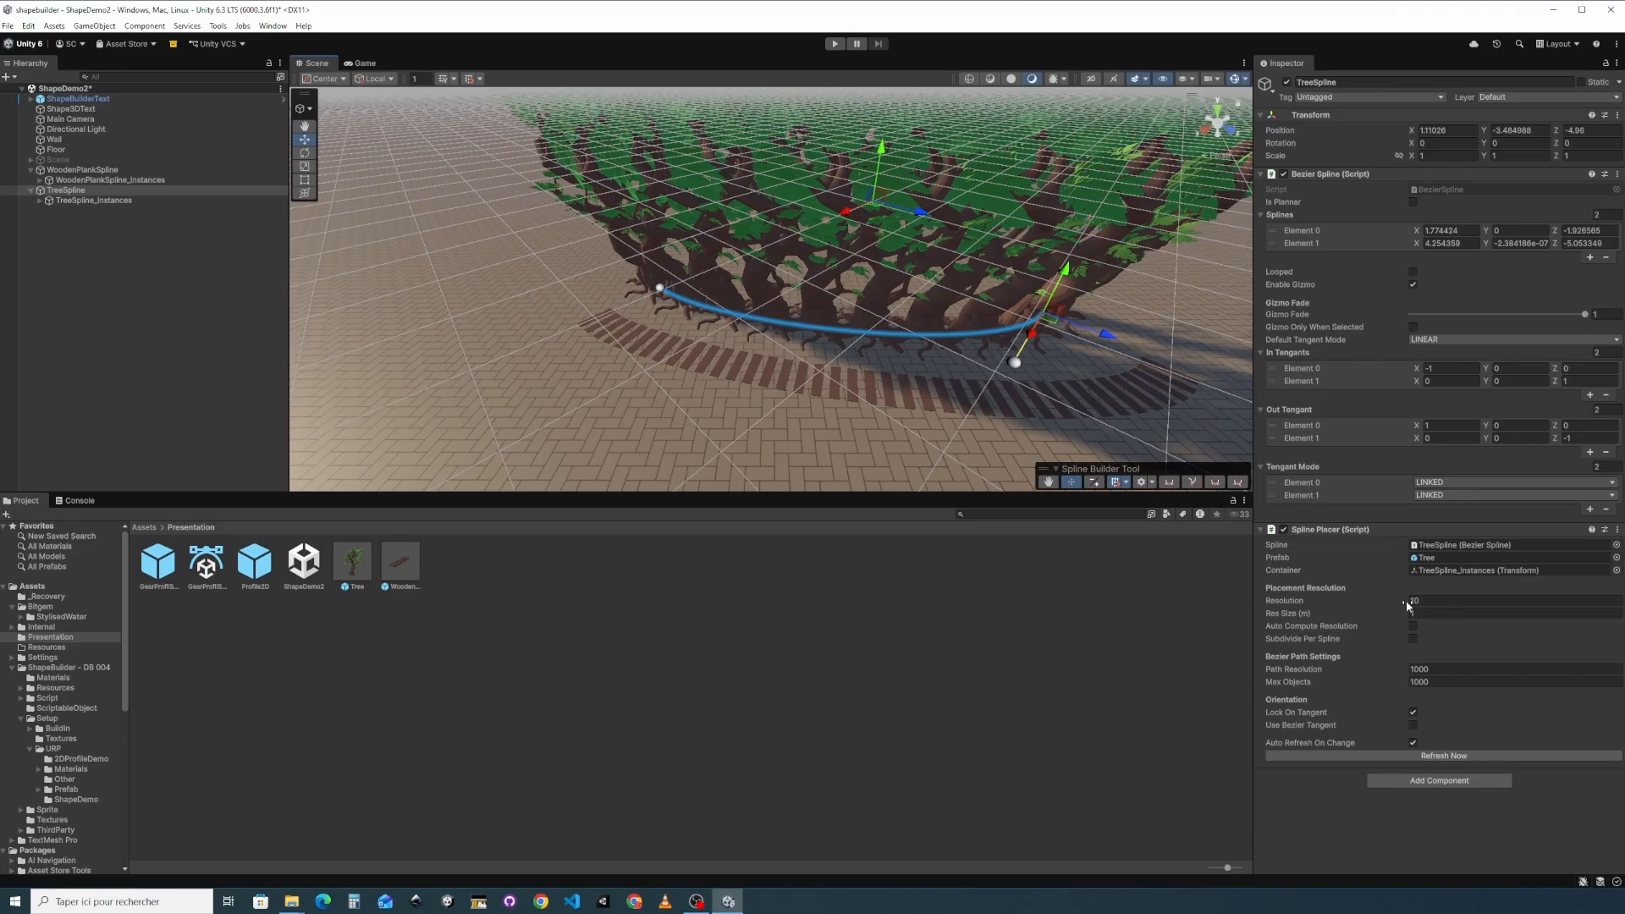
Adjust the Resolution of TreeSpline's Spline Placer to change the density of trees along the curve
left_click_drag(1404, 601, 1397, 594)
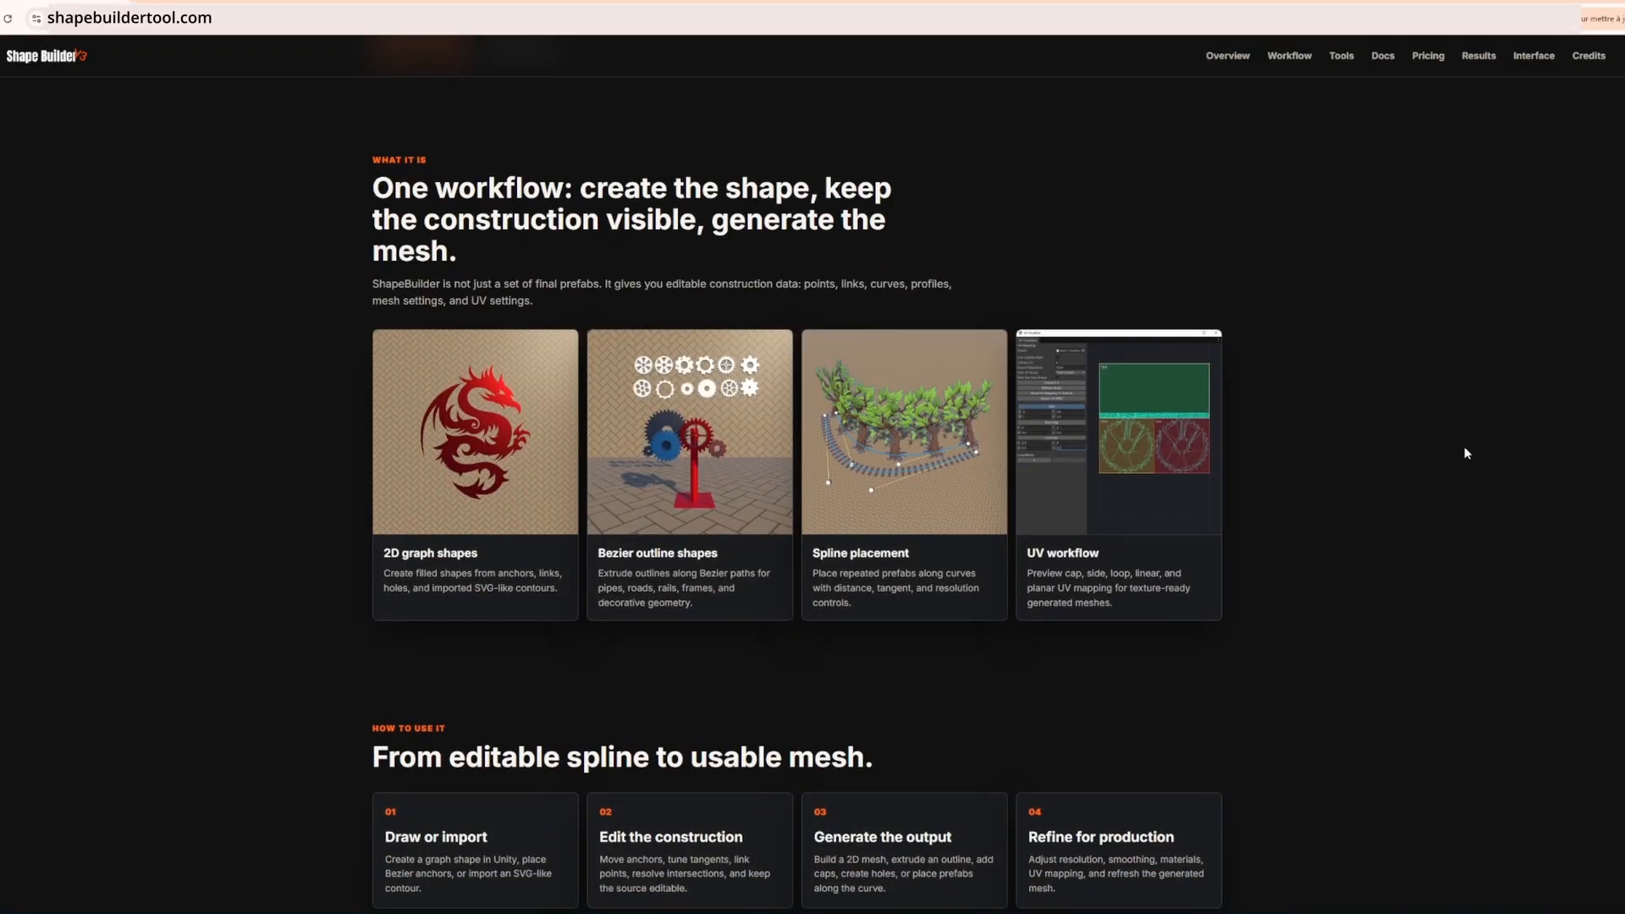
Switch to the shapebuildertool.com site in the browser and look through its workflow, core tools, example renders, Unity usage and credits sections
scroll(1421, 453, "down", 4)
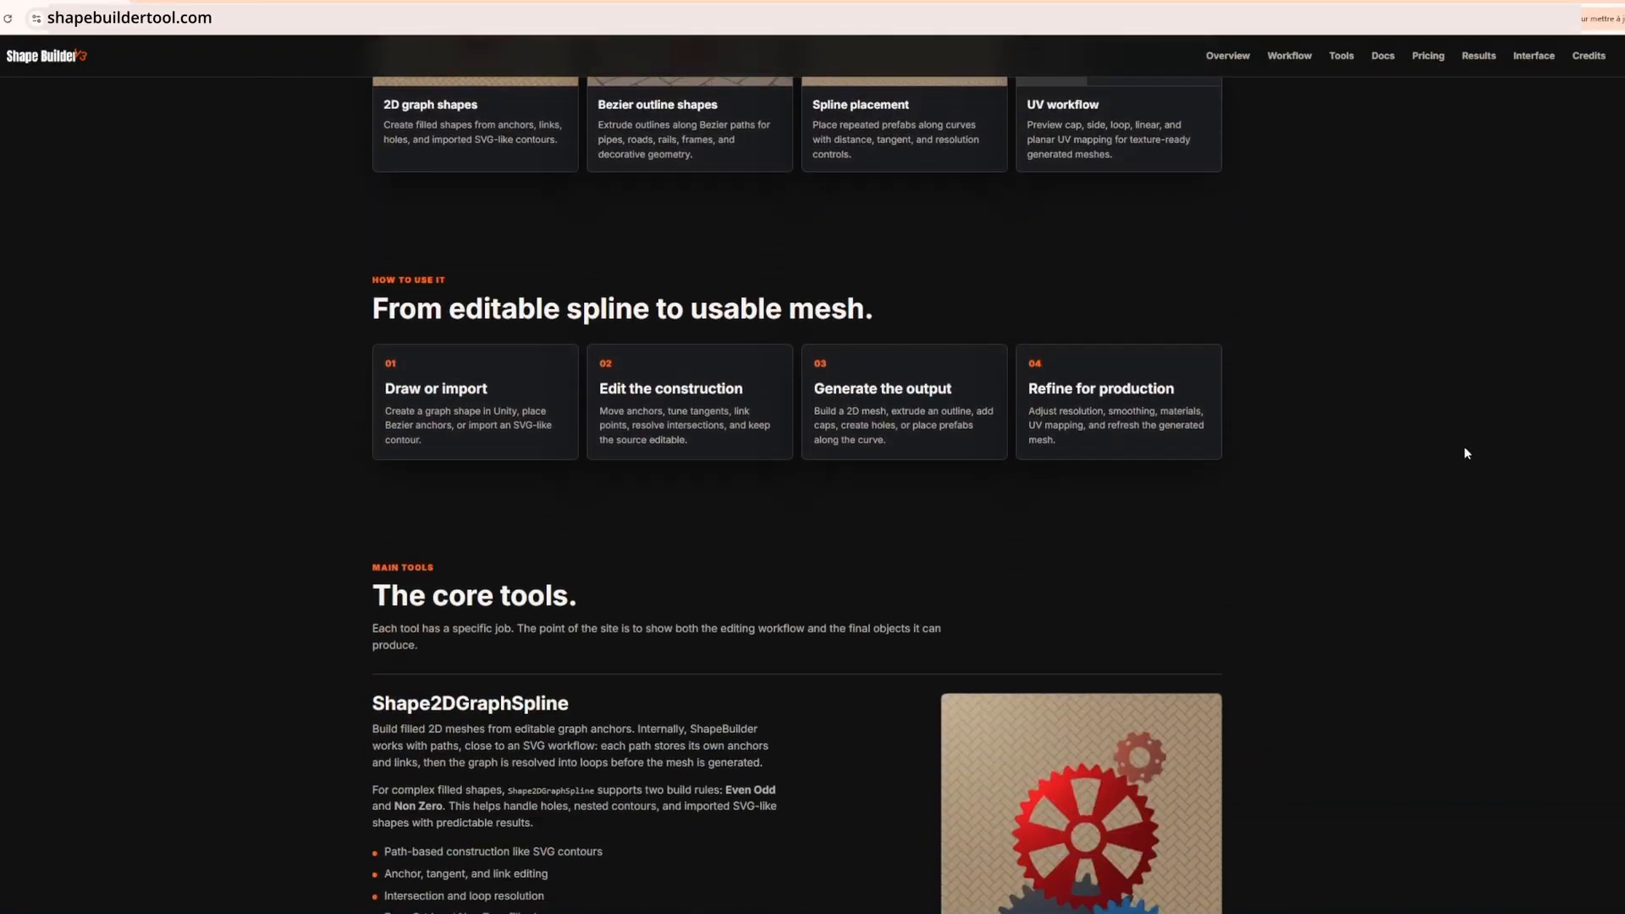
scroll(1467, 454, "down", 15)
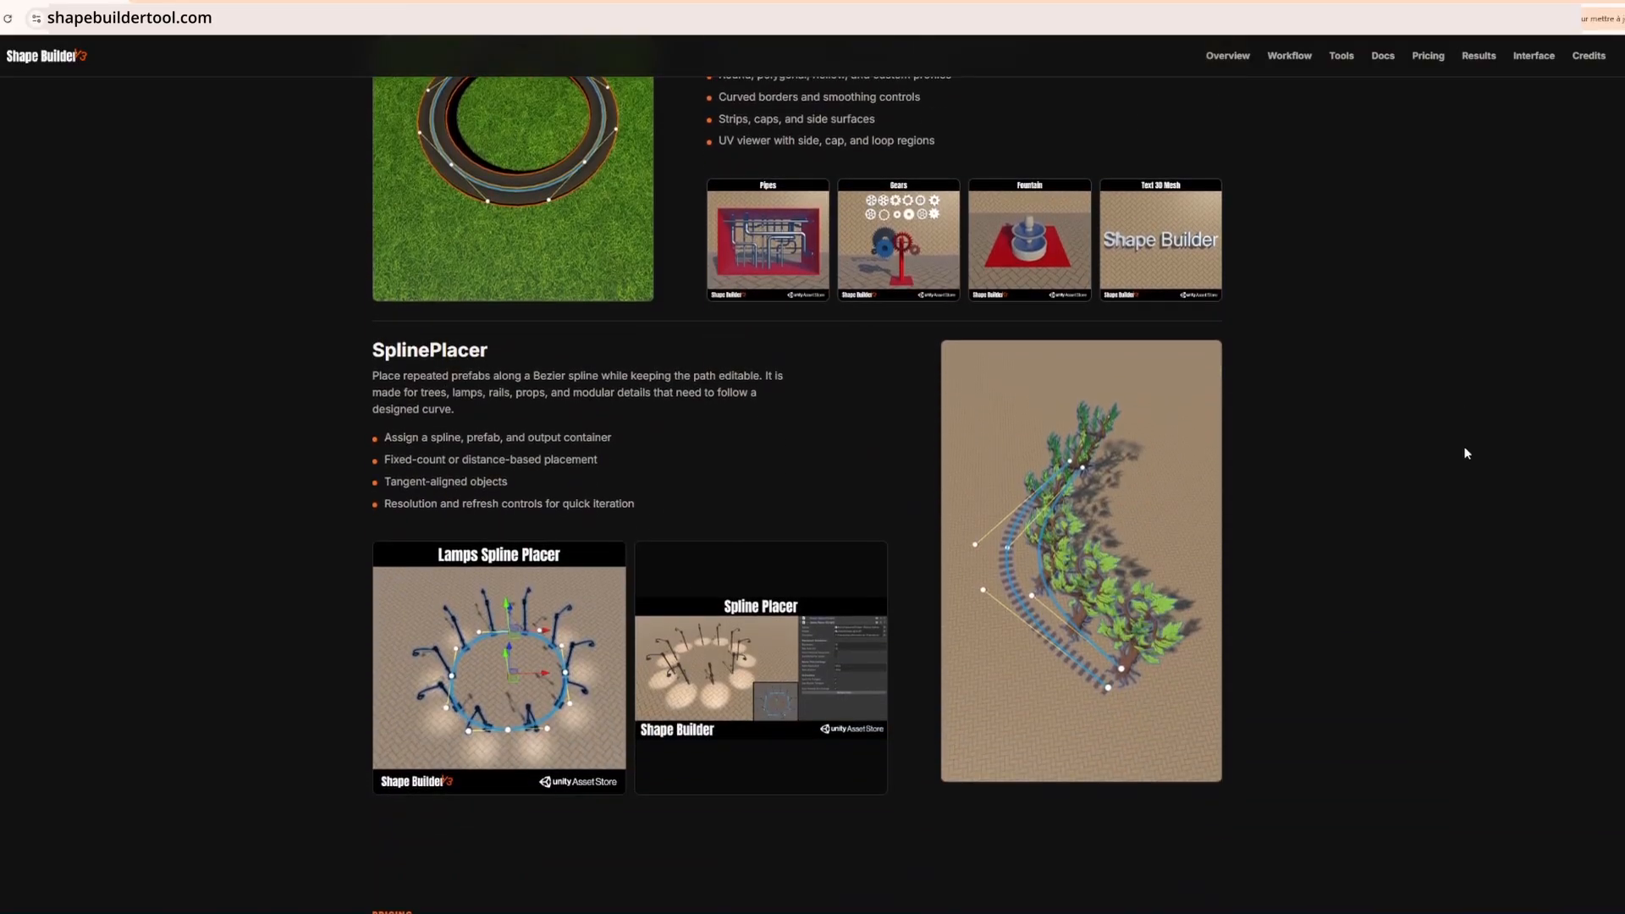
scroll(1466, 453, "down", 9)
scroll(1466, 454, "down", 7)
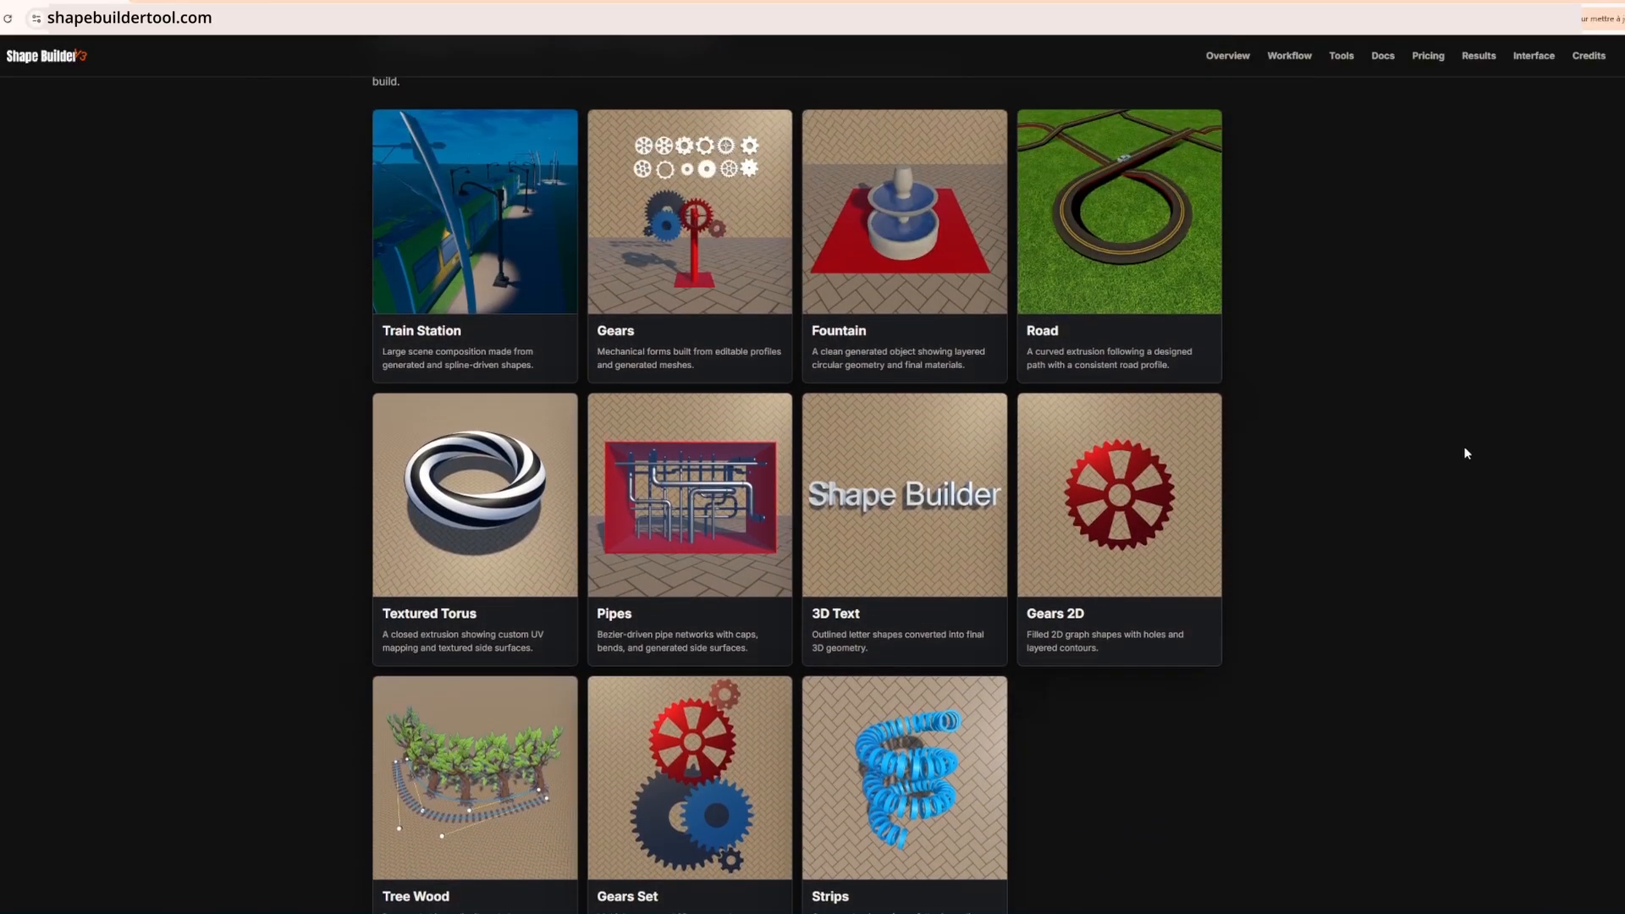
scroll(1466, 454, "down", 2)
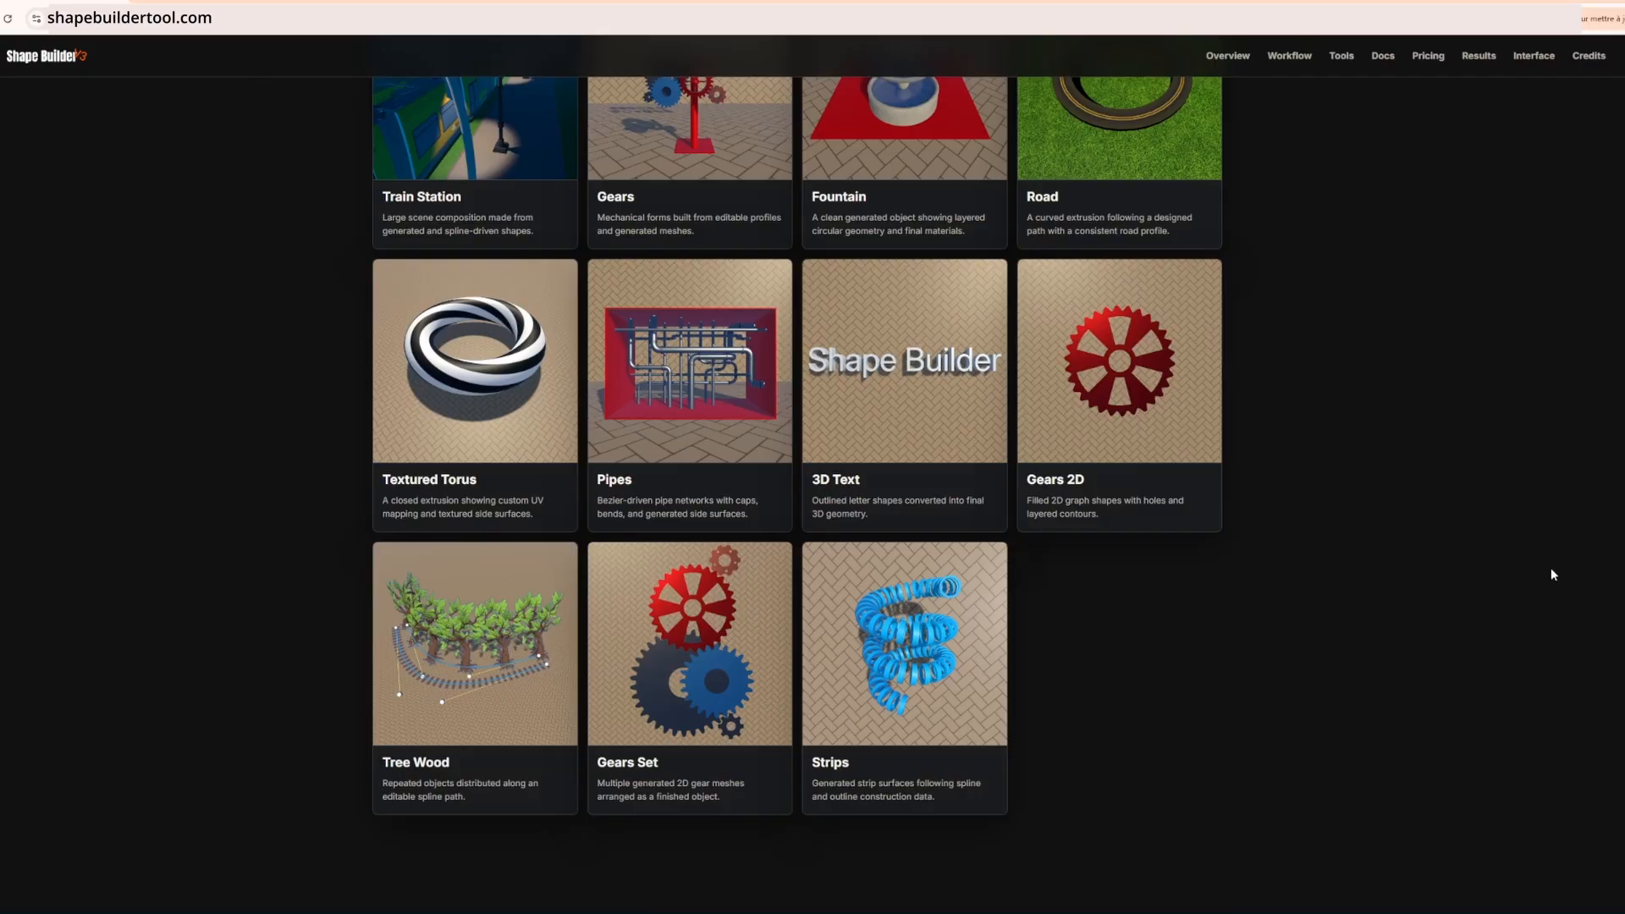
scroll(1498, 572, "down", 5)
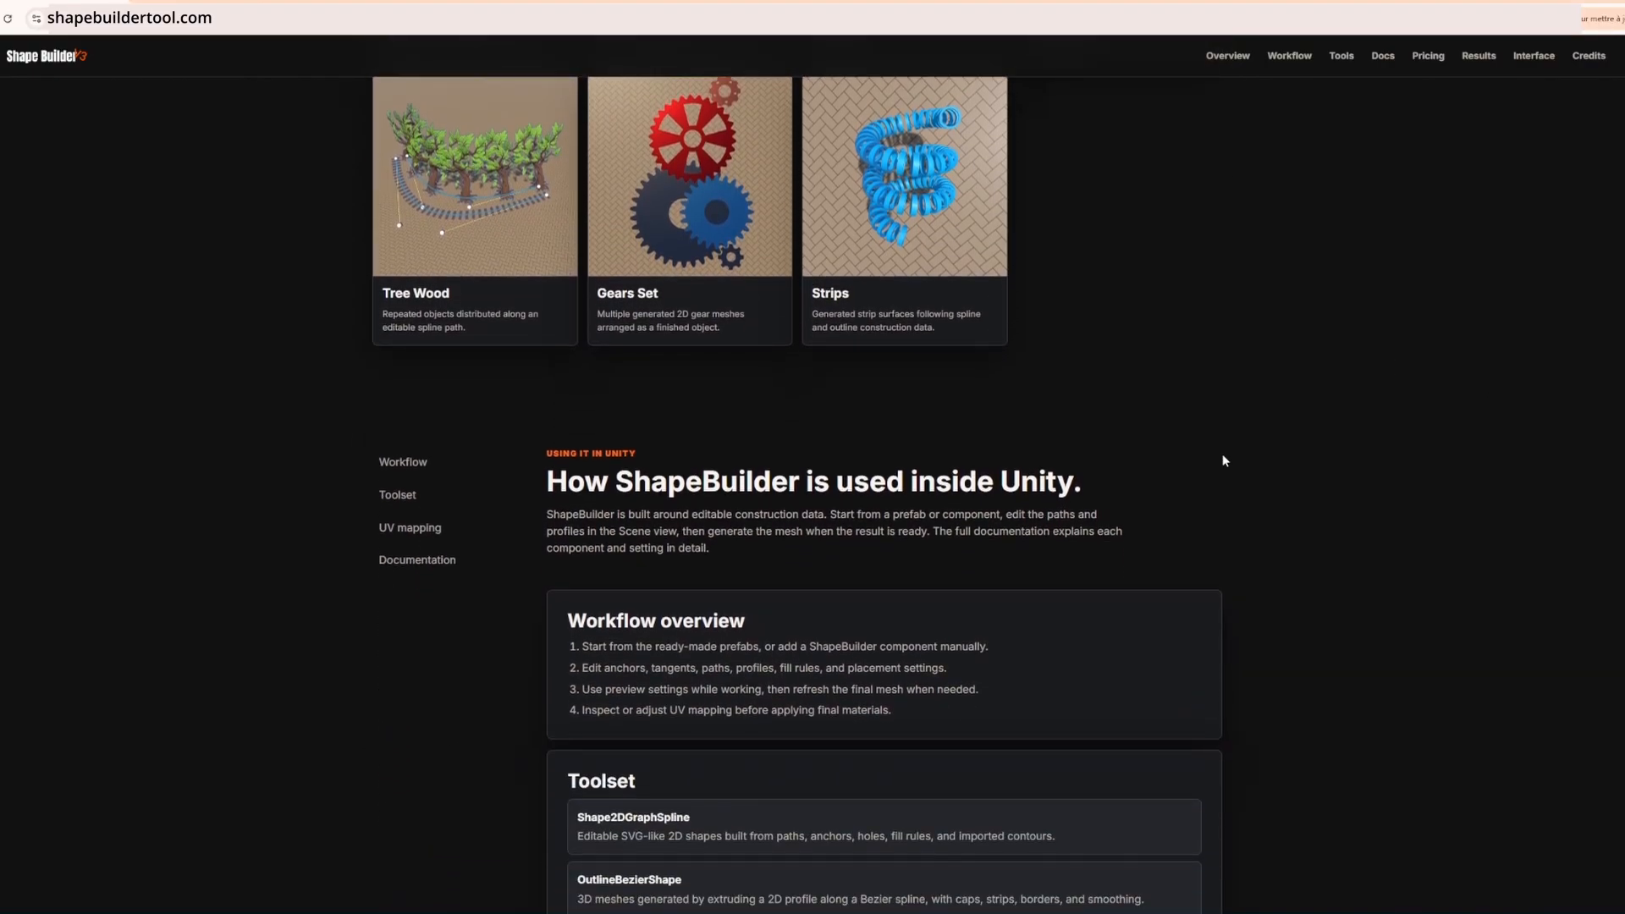
scroll(1222, 457, "down", 20)
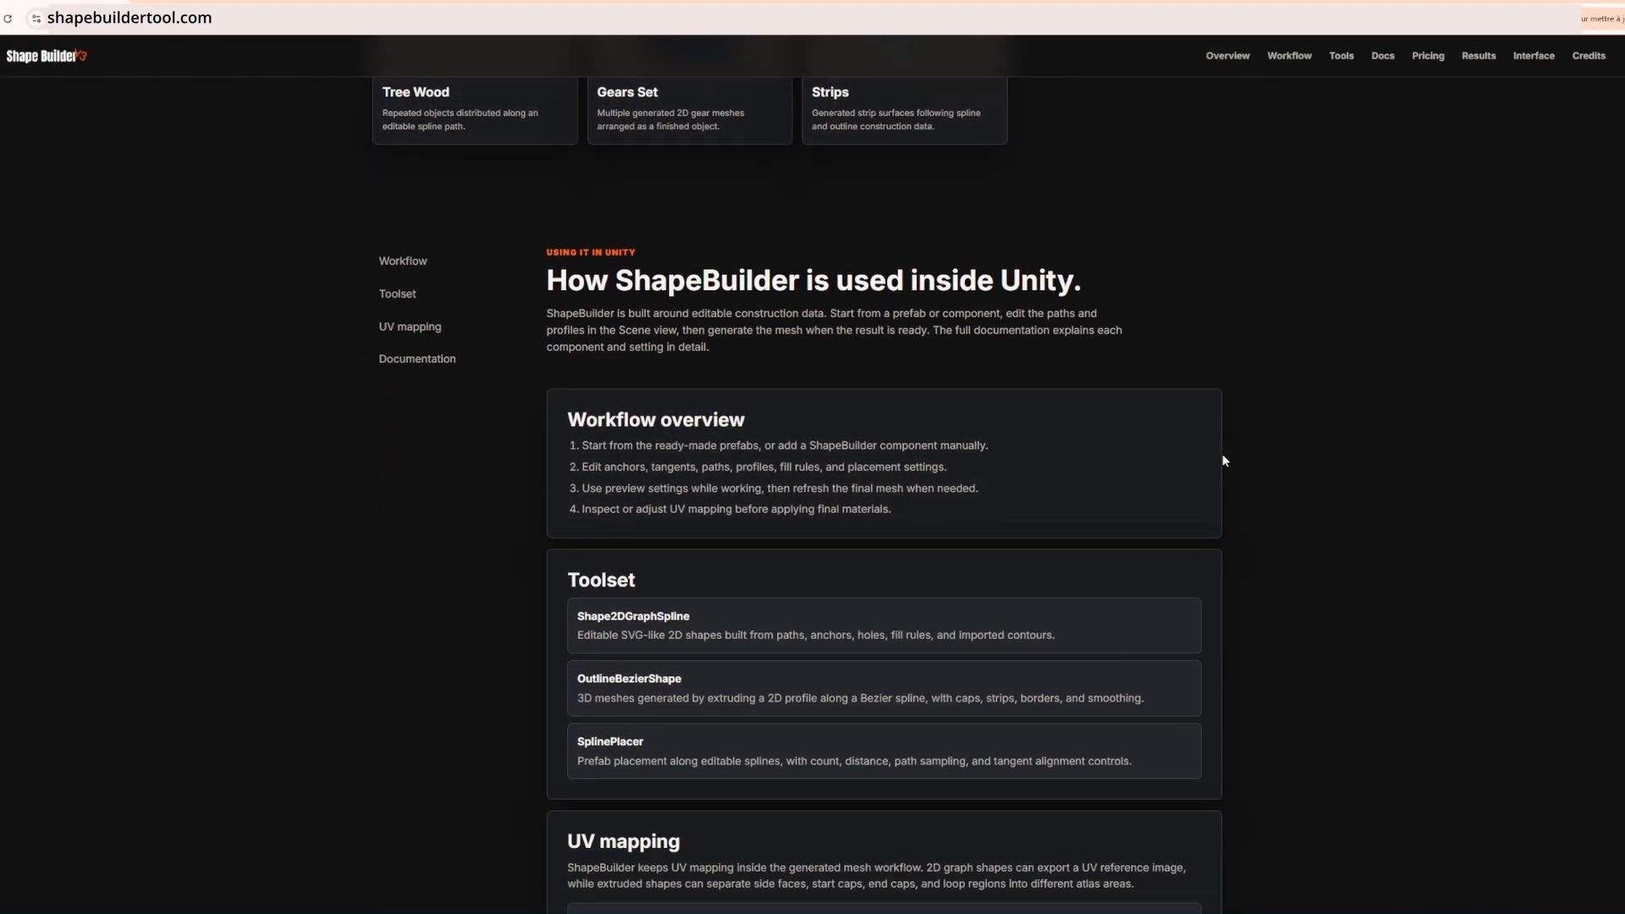
scroll(1221, 458, "down", 1)
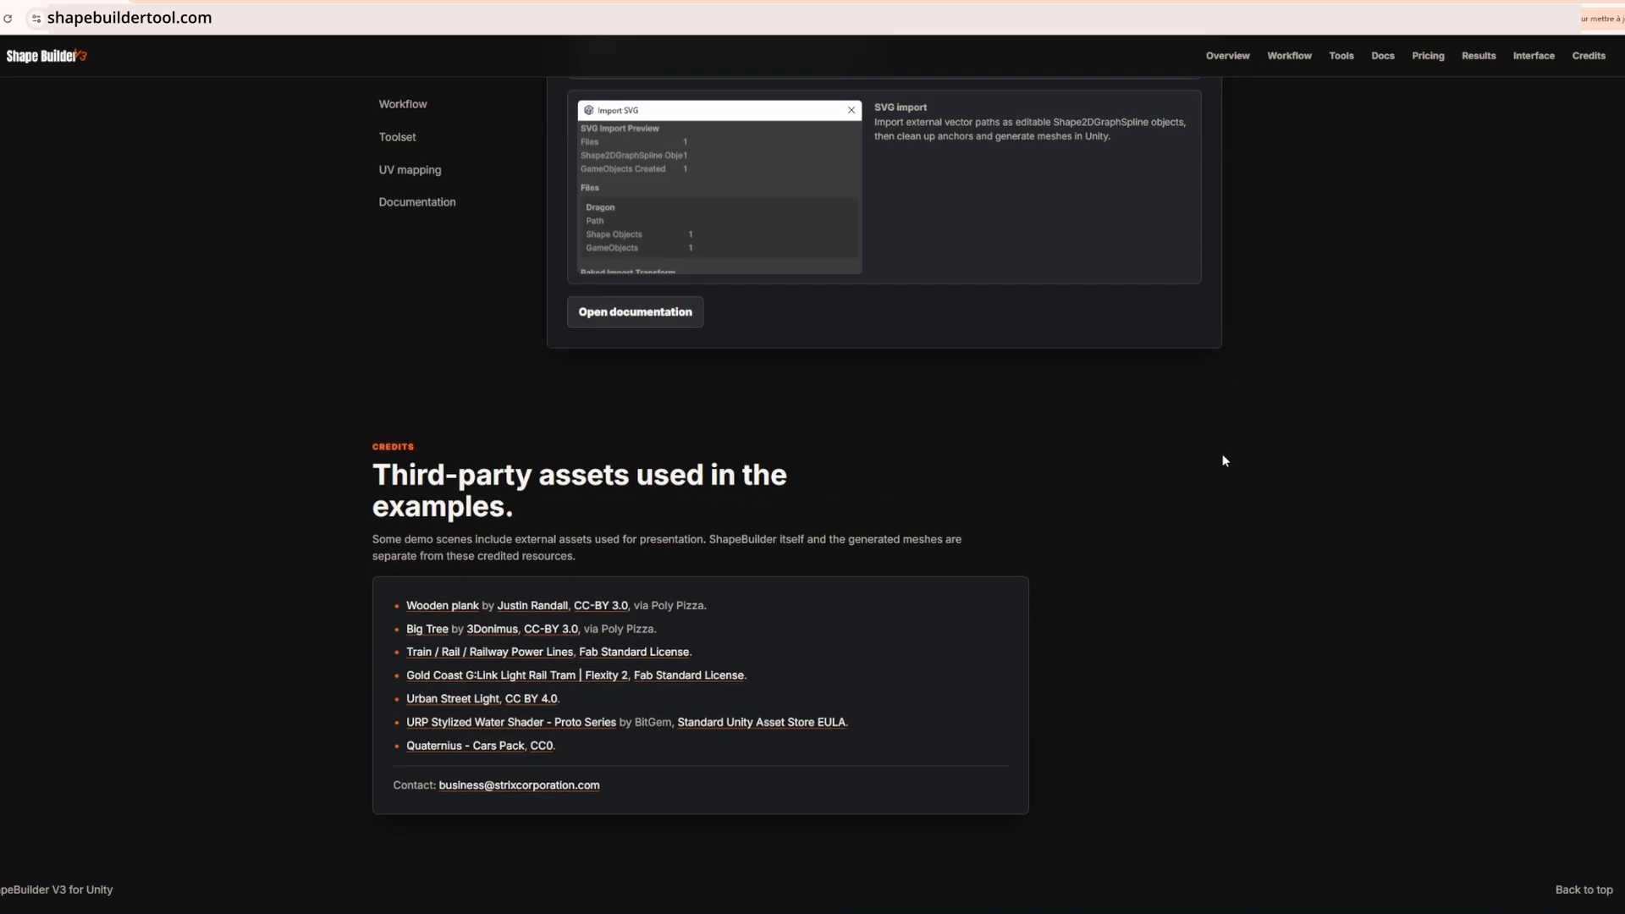
Open the ShapeBuilder V3 documentation and read the Getting Started section on prefab folders
left_click(1383, 68)
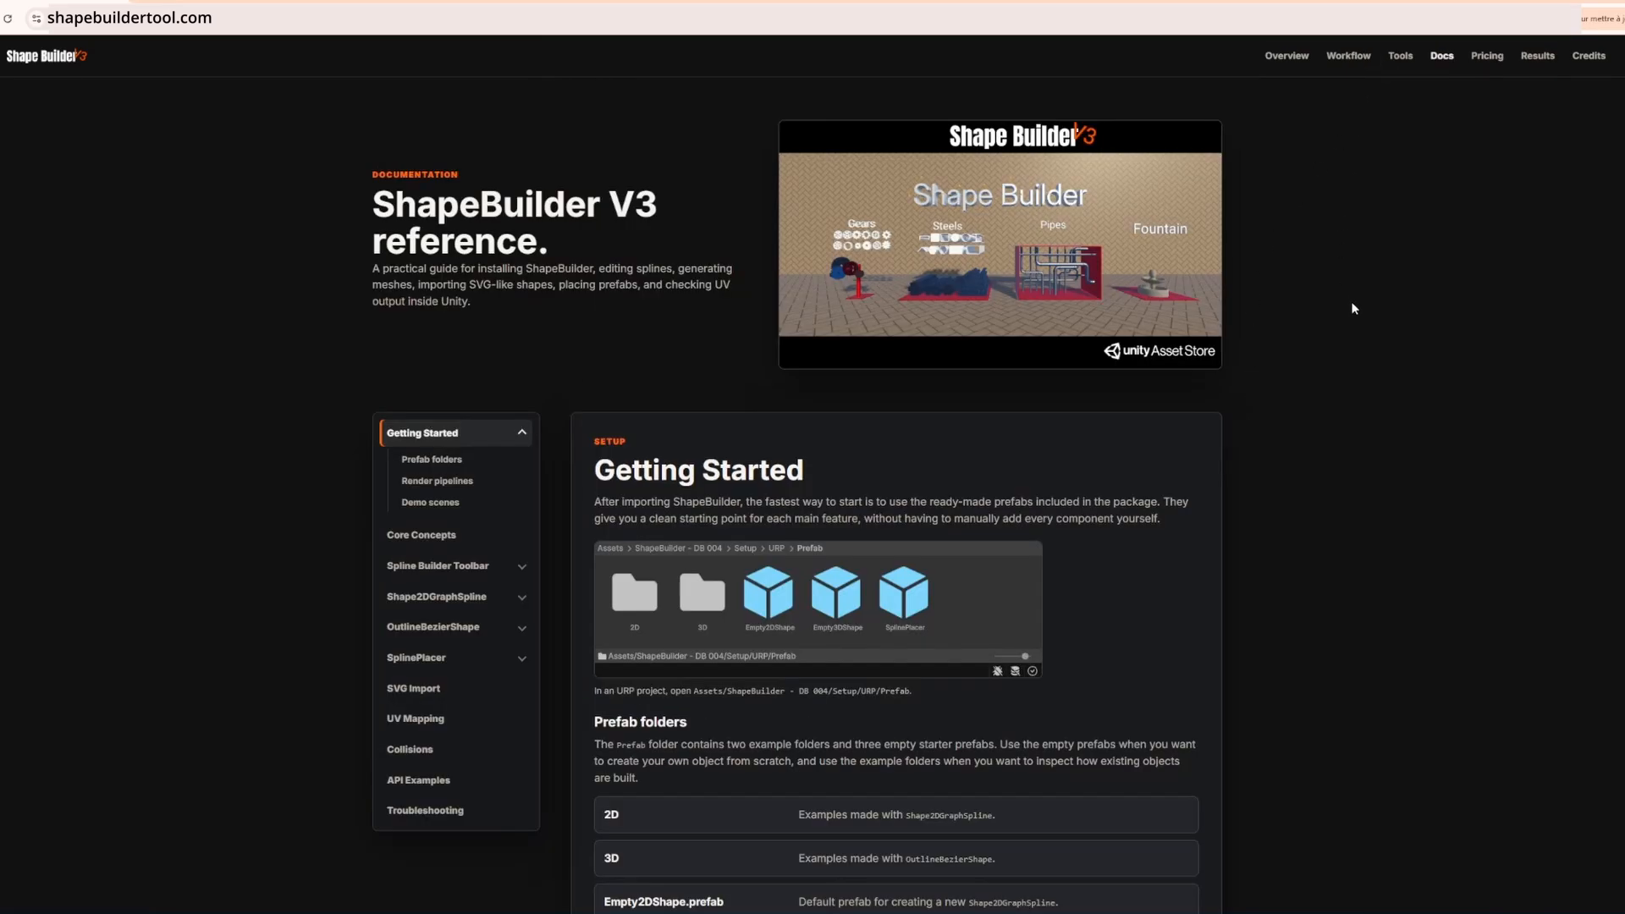
scroll(1330, 360, "down", 3)
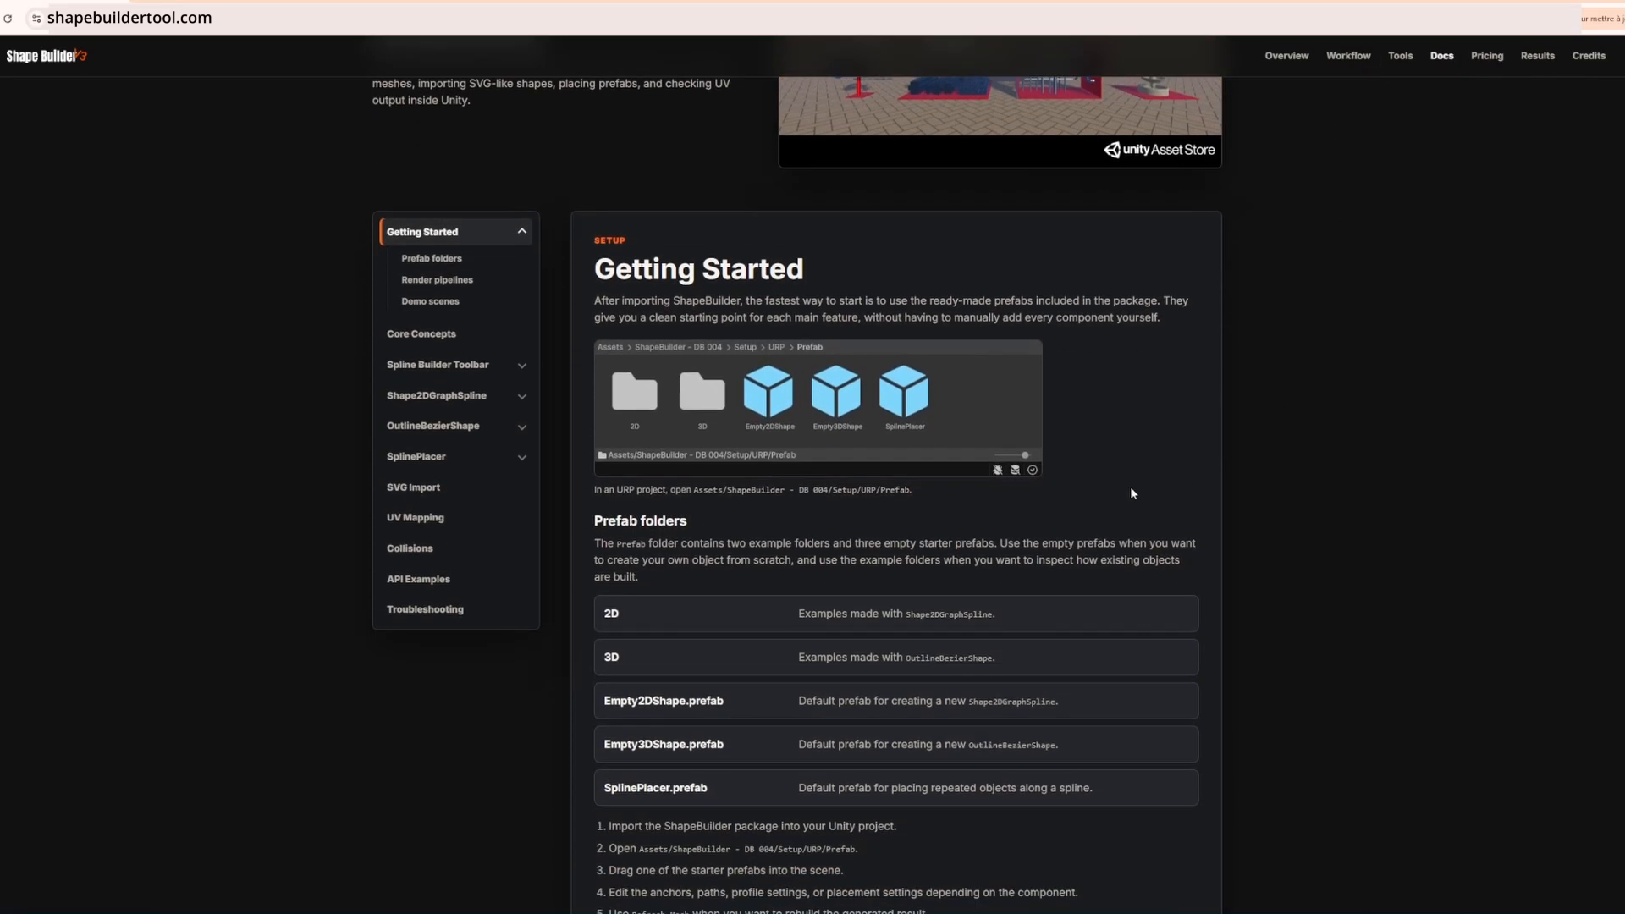
scroll(1132, 491, "down", 1)
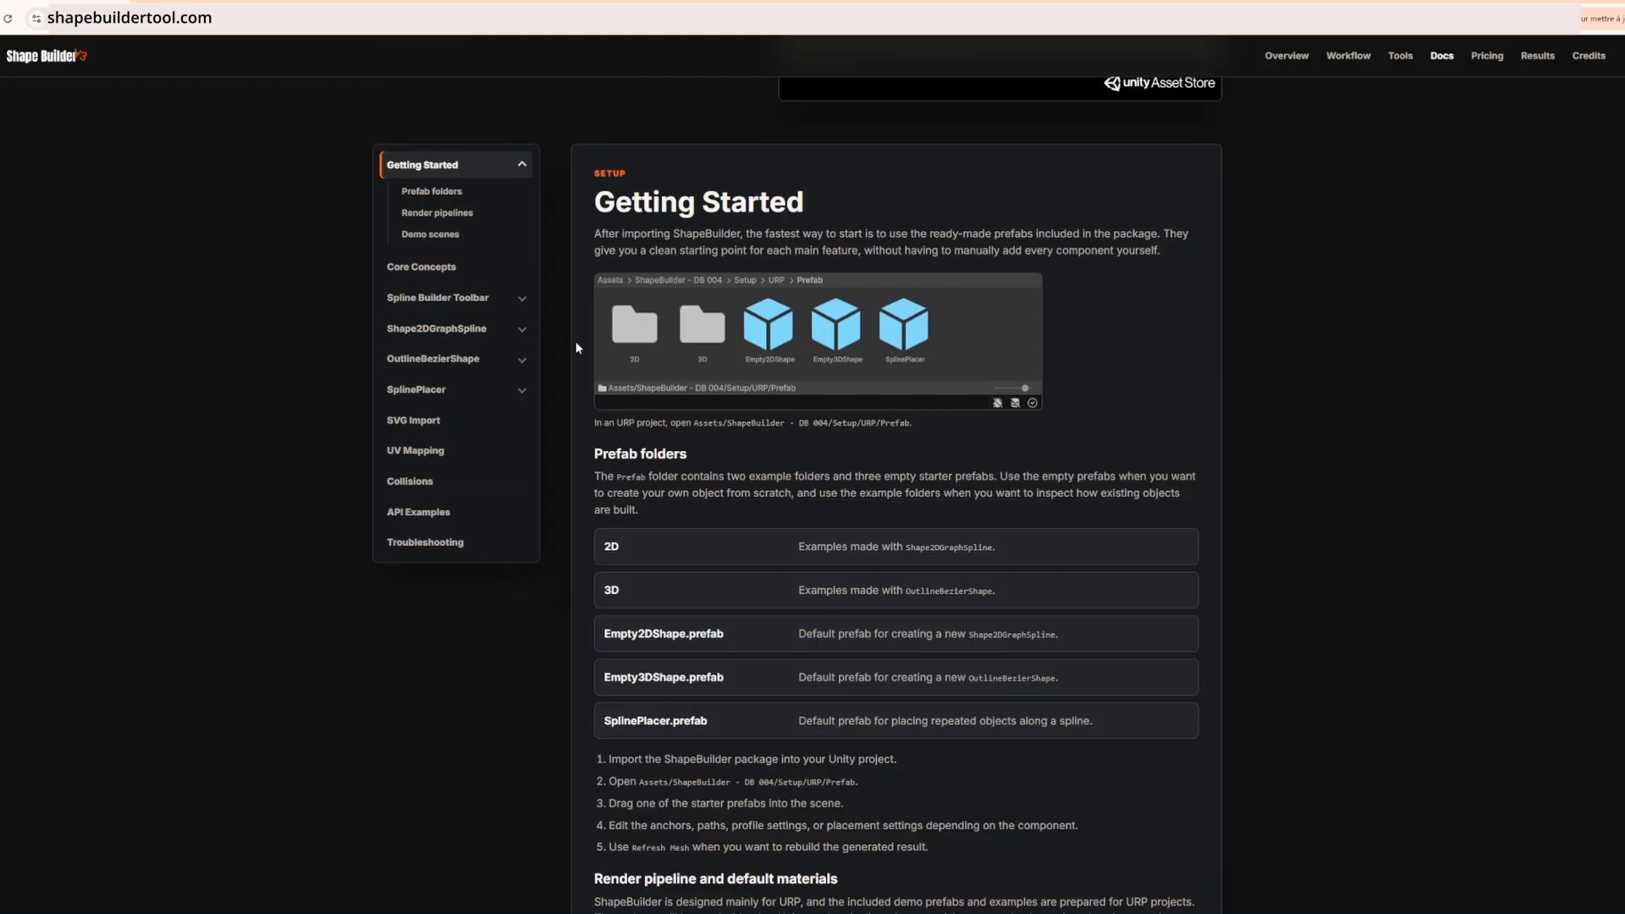
Go to the OutlineBezierShape documentation and read through its component layout, outline settings, vertical custom profile and Bezier path sections
left_click(432, 358)
scroll(967, 436, "down", 5)
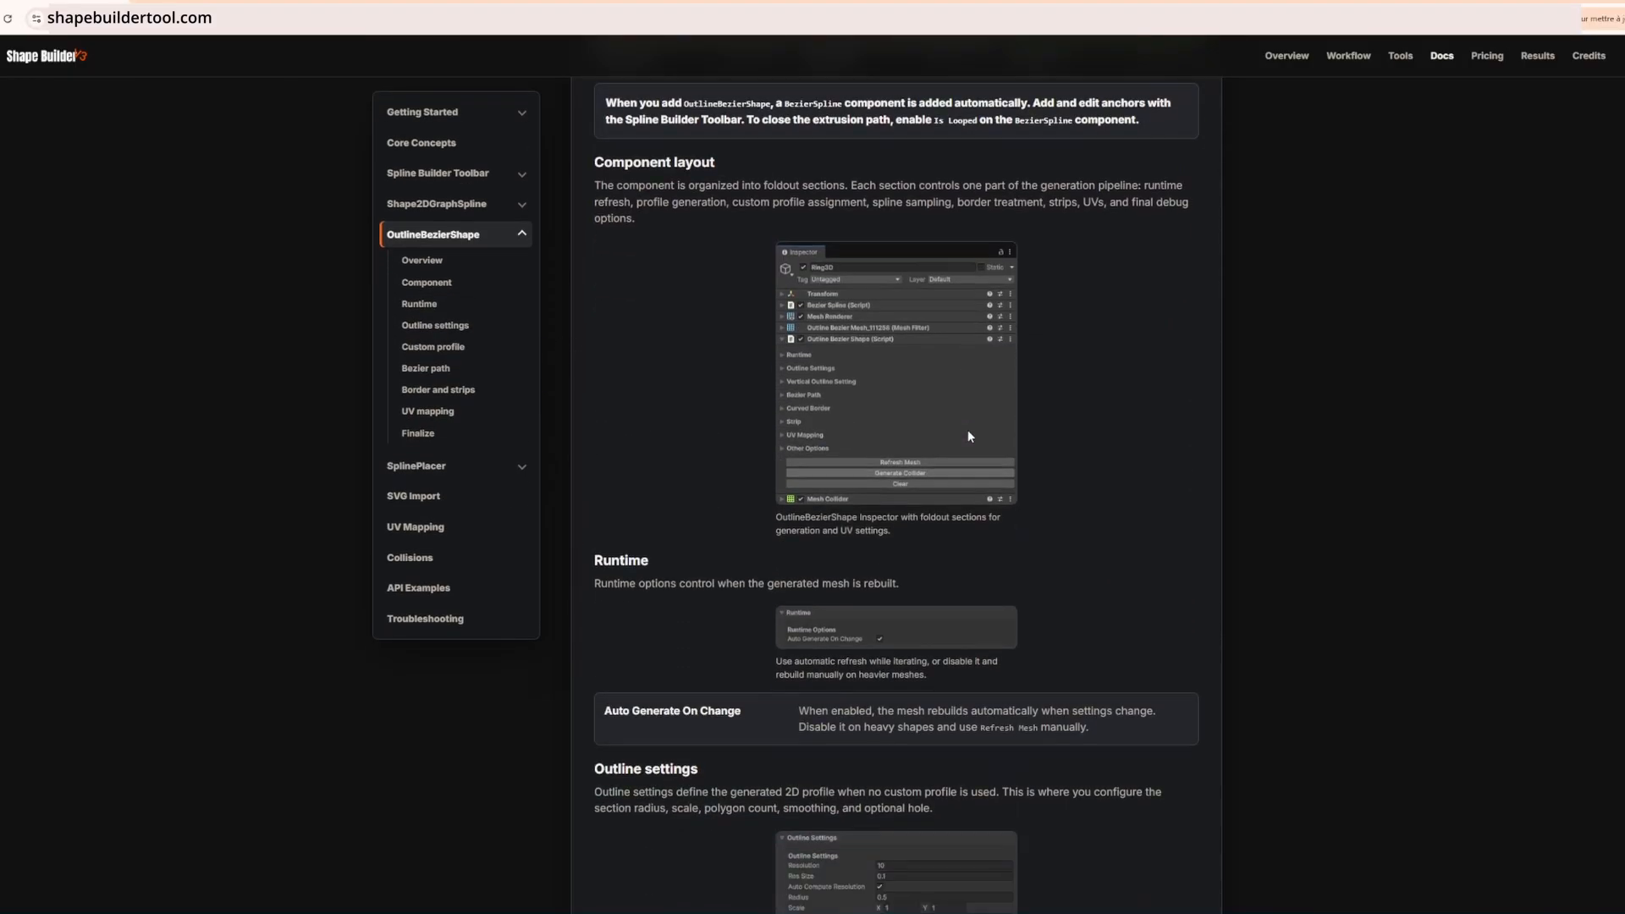
scroll(969, 436, "down", 7)
scroll(1292, 462, "down", 18)
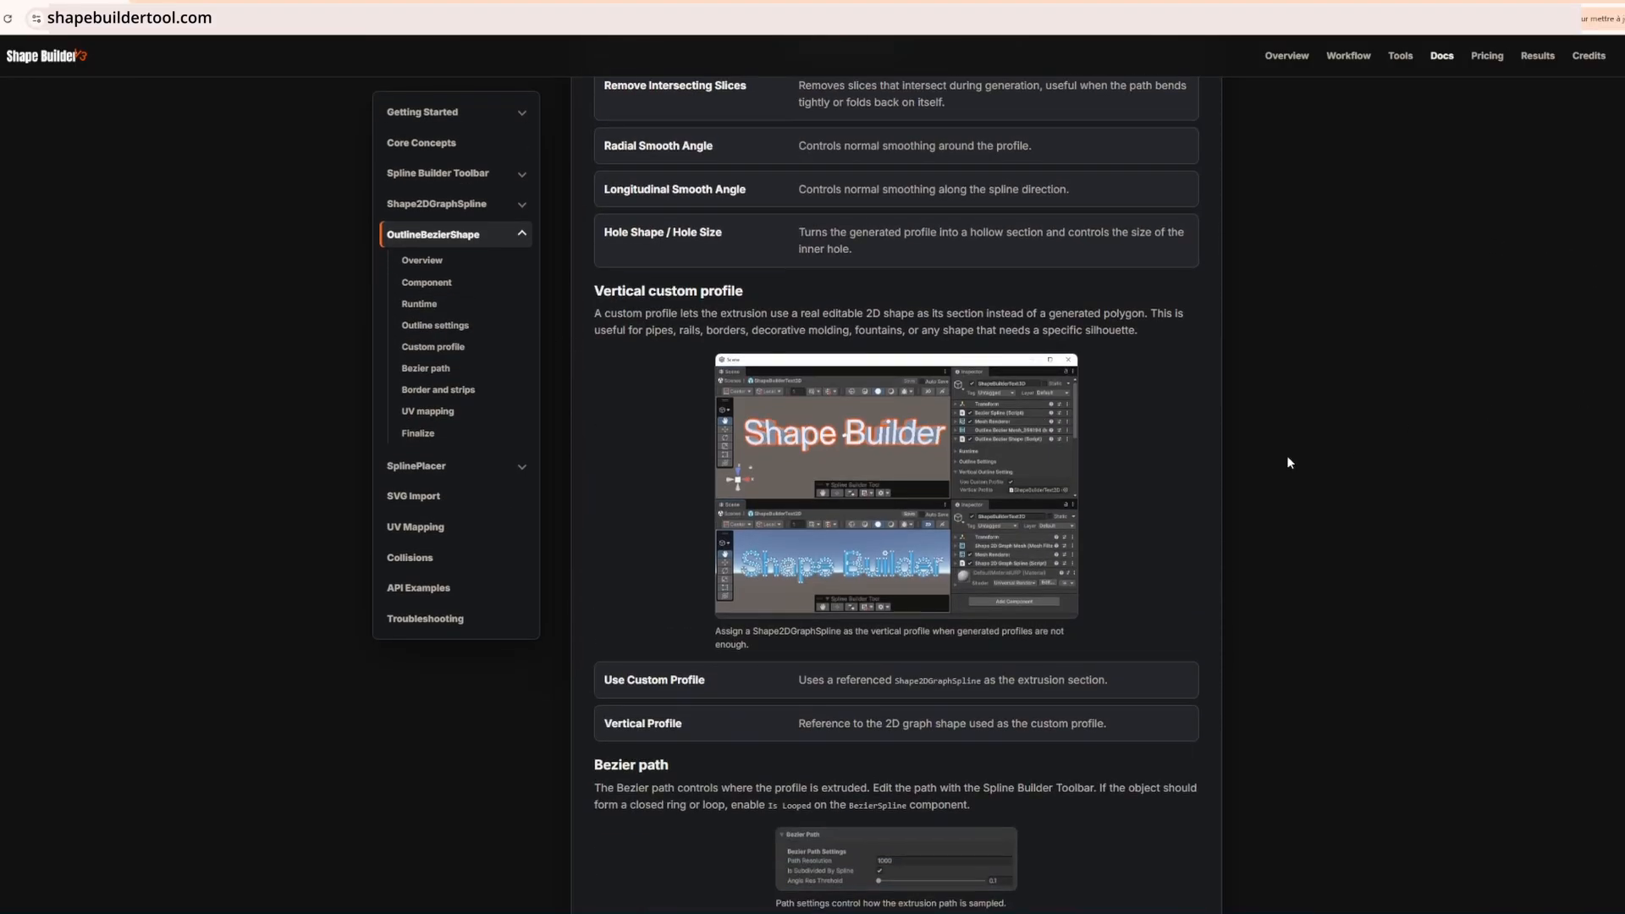
scroll(1292, 461, "down", 17)
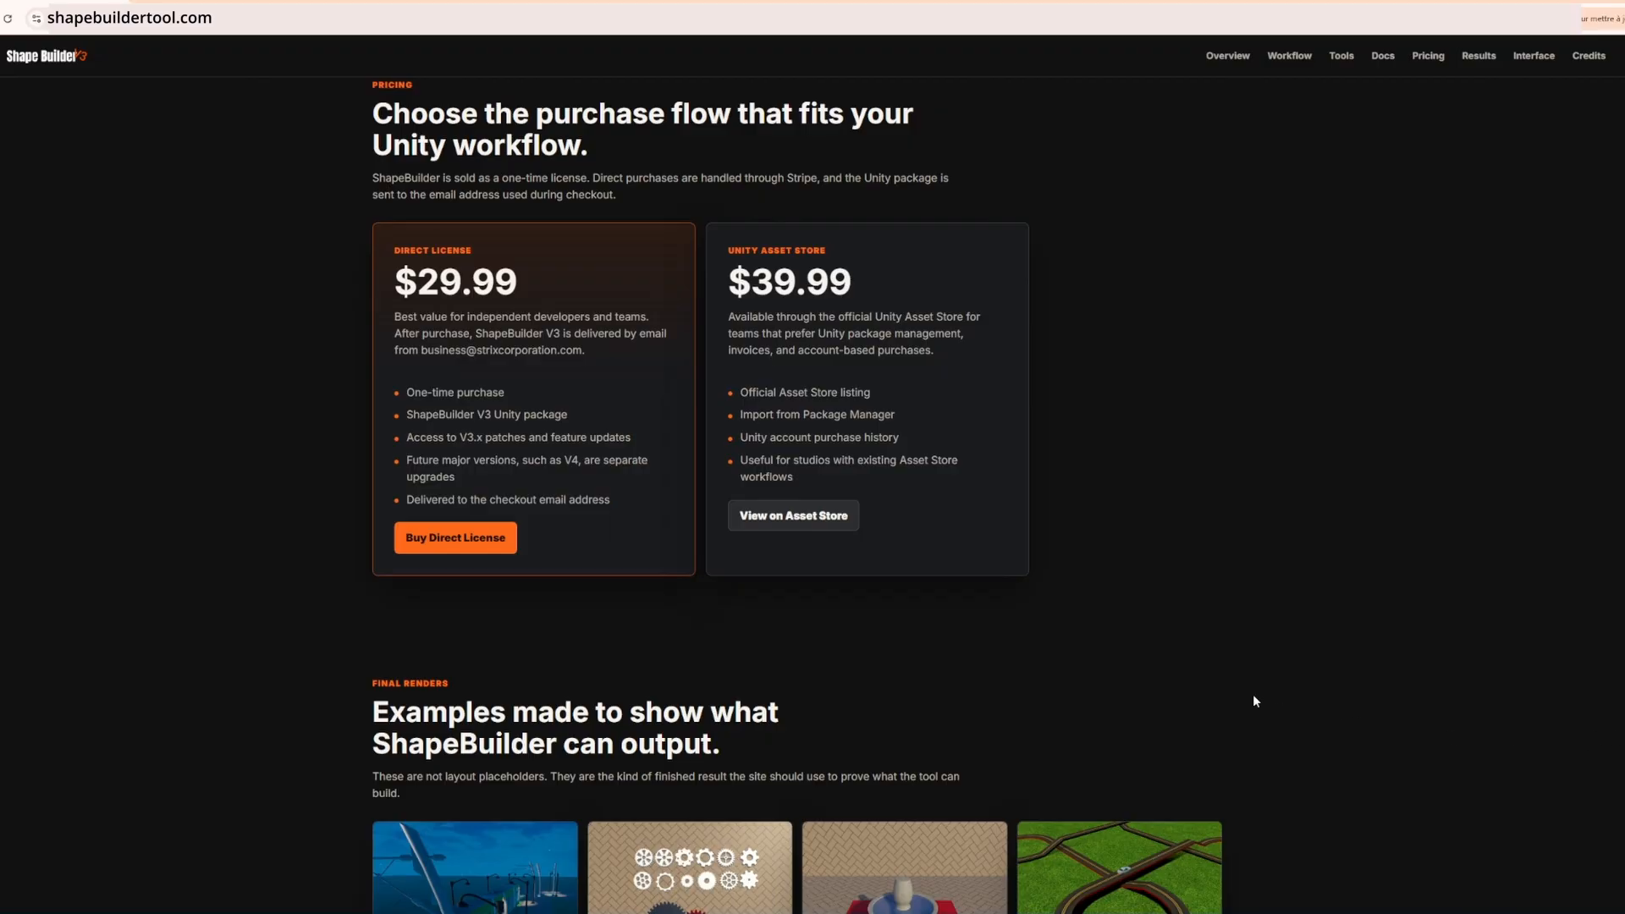
Open ShapeBuilder's Unity Asset Store listing from the site's pricing section and look over its overview
left_click(815, 524)
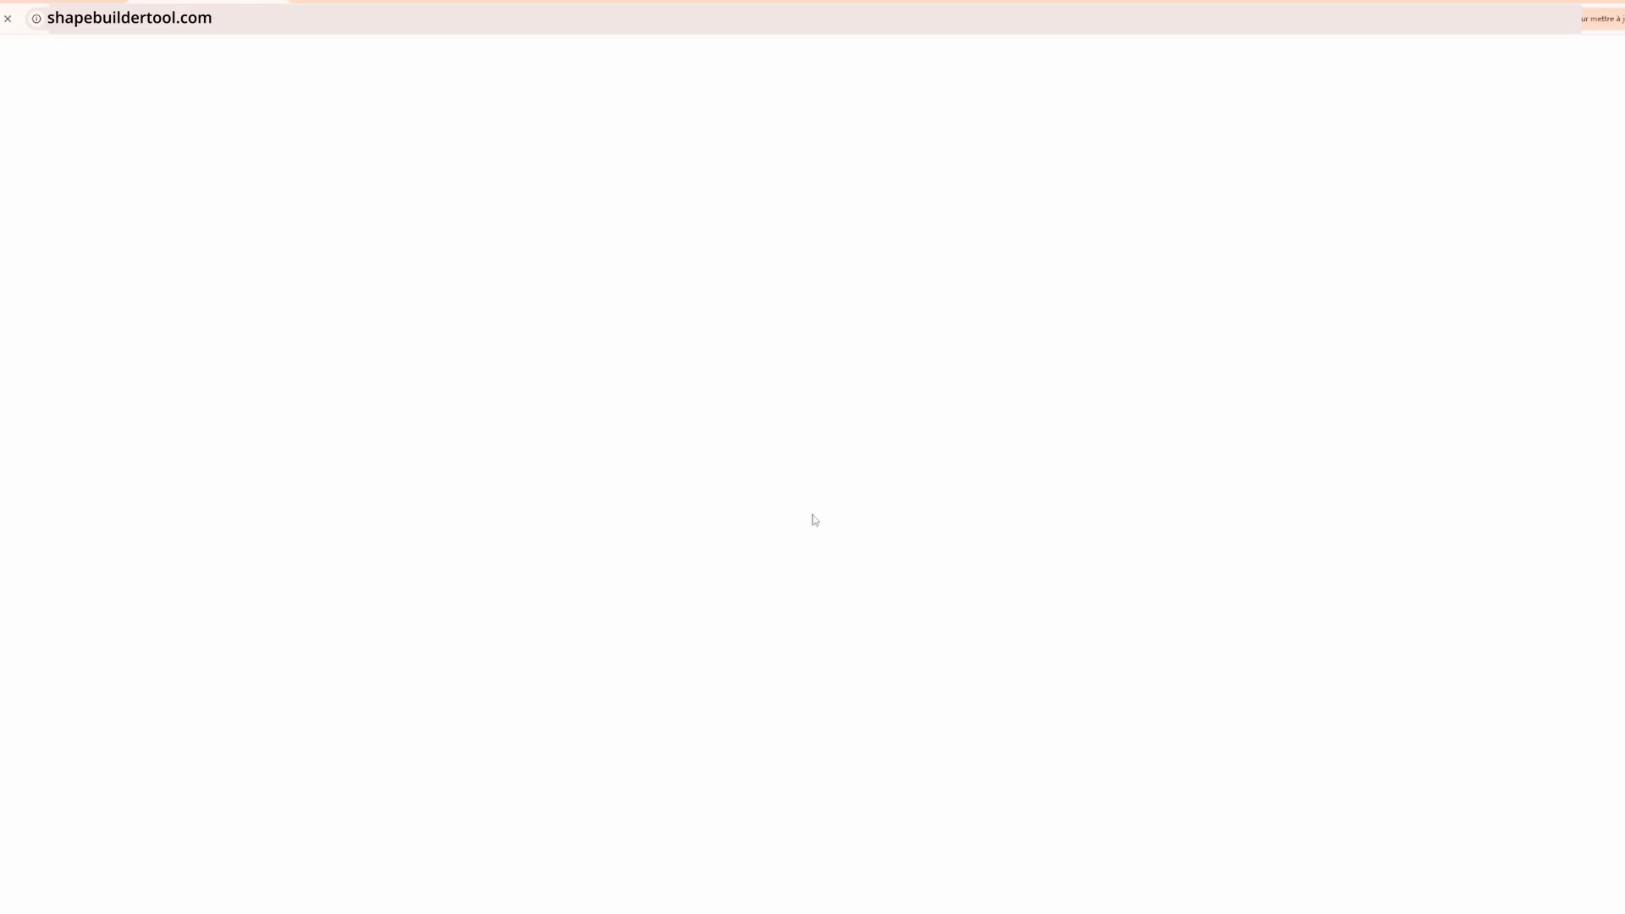
scroll(457, 279, "down", 3)
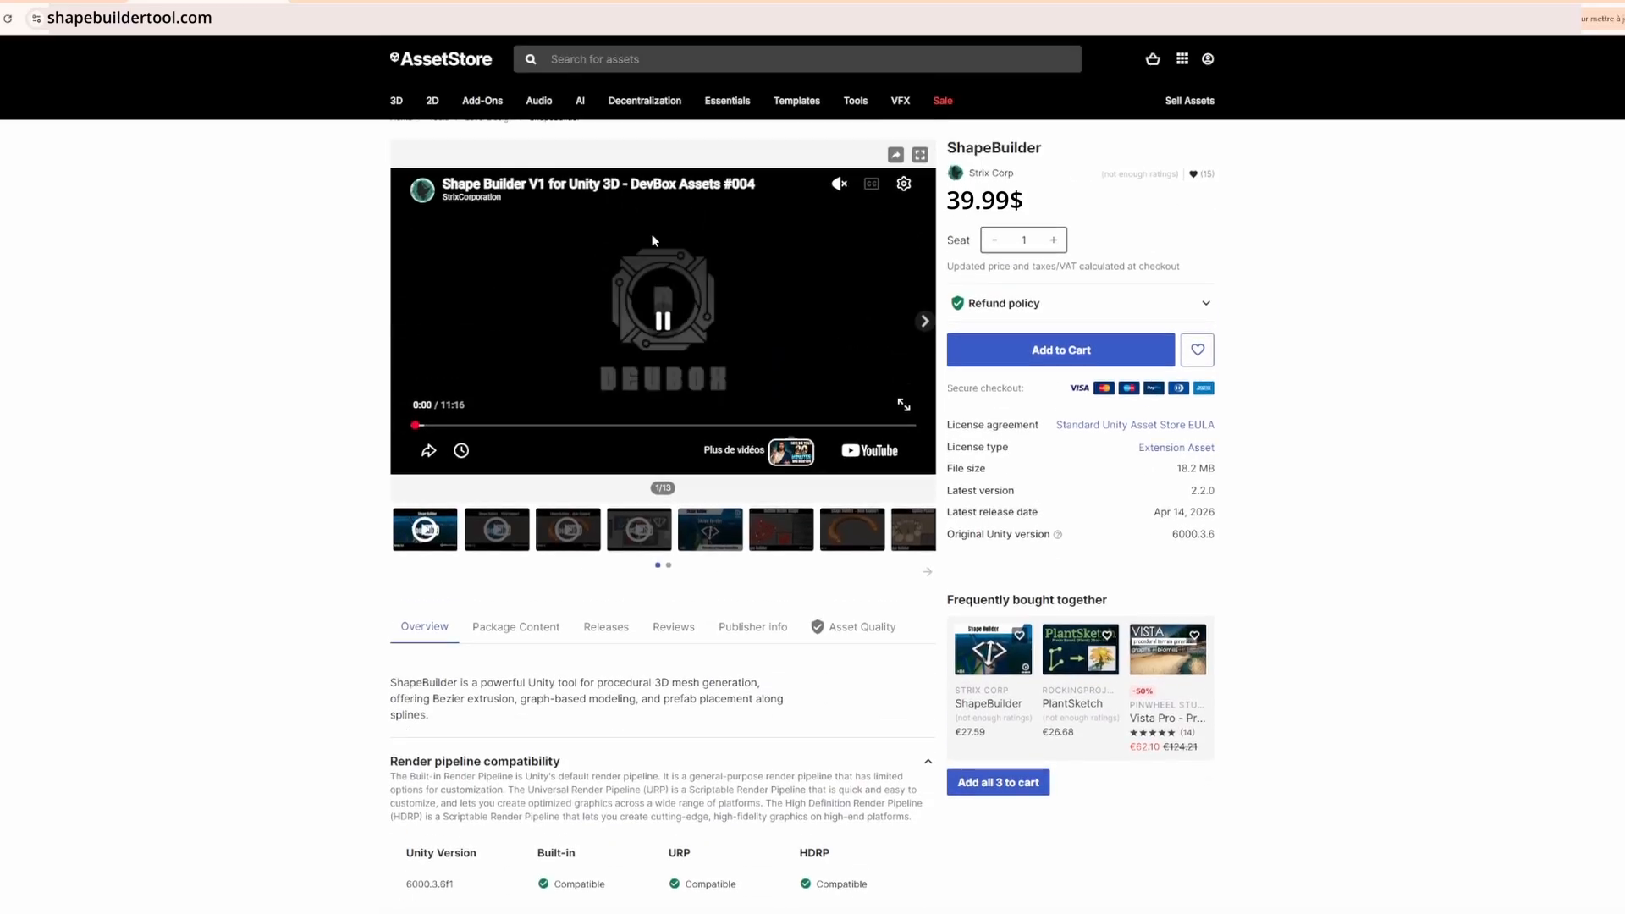